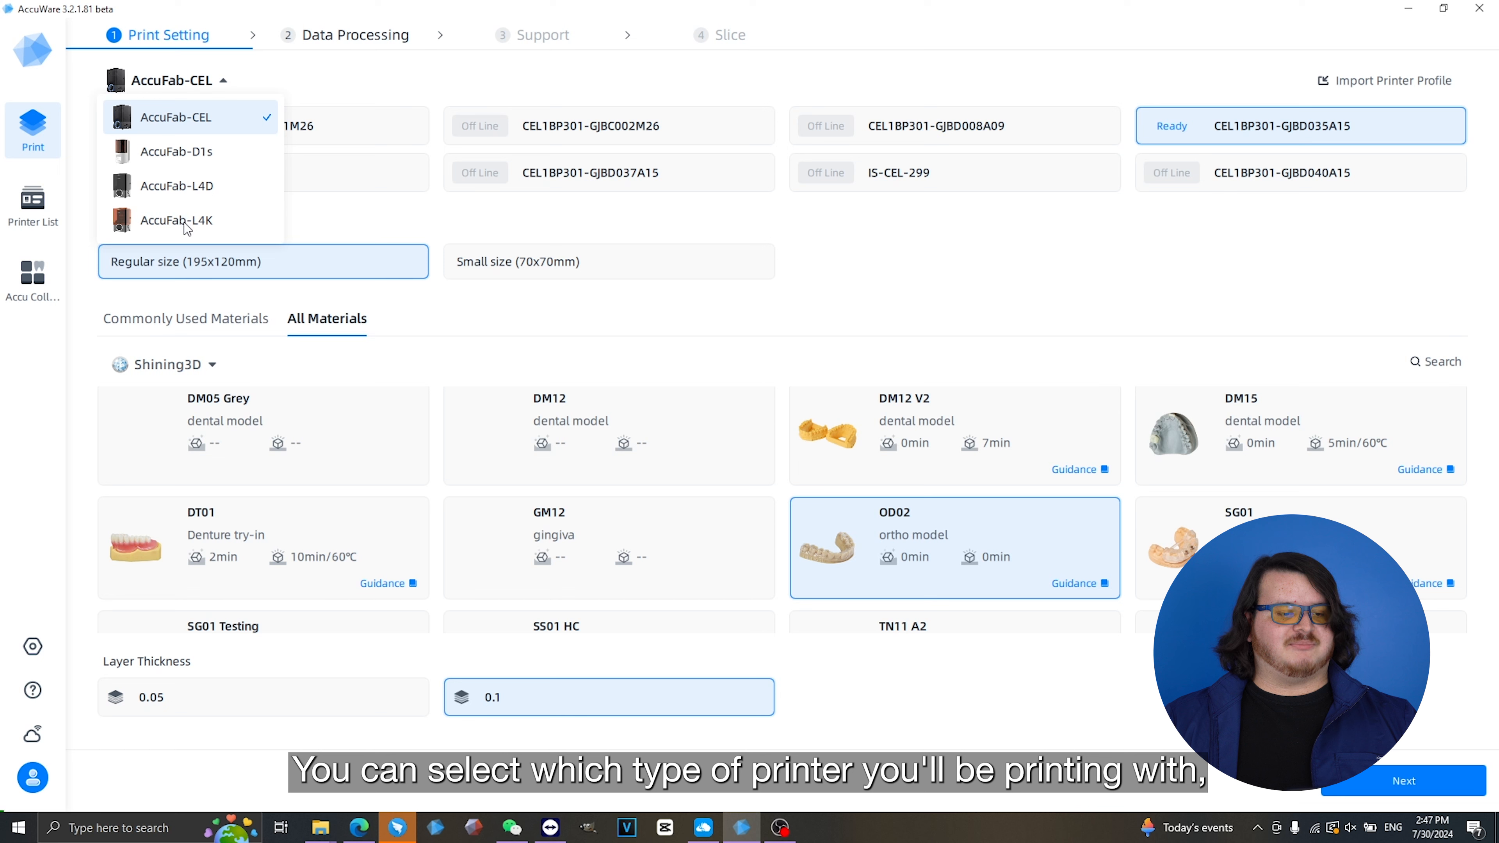
Choose the AccuFab-CEL printer type and check the offline and online options for importing a printer profile
{"action": "left_click", "coordinate": [187, 125]}
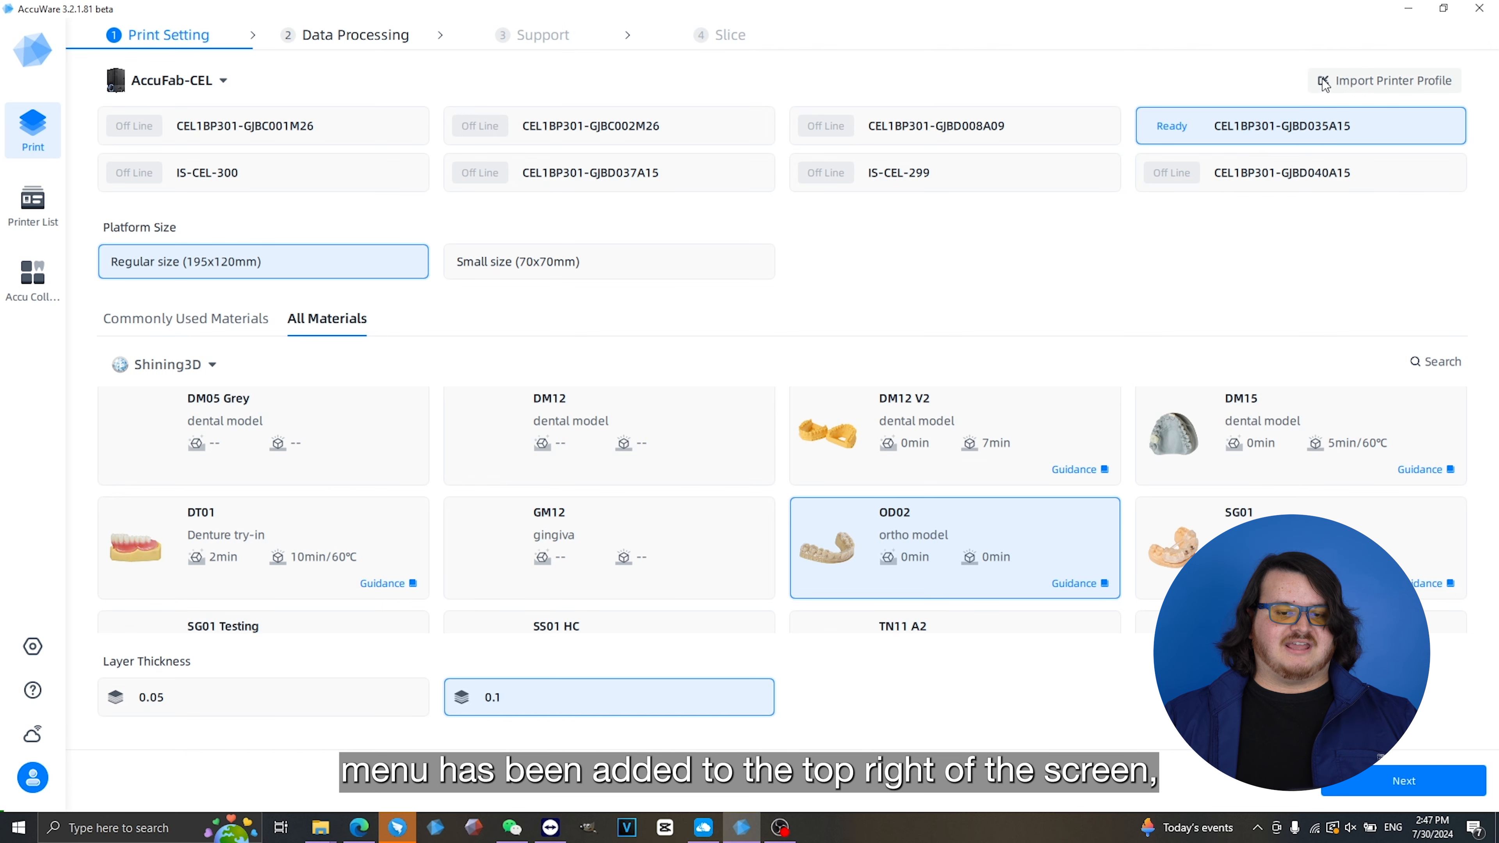
{"action": "left_click", "coordinate": [1366, 82]}
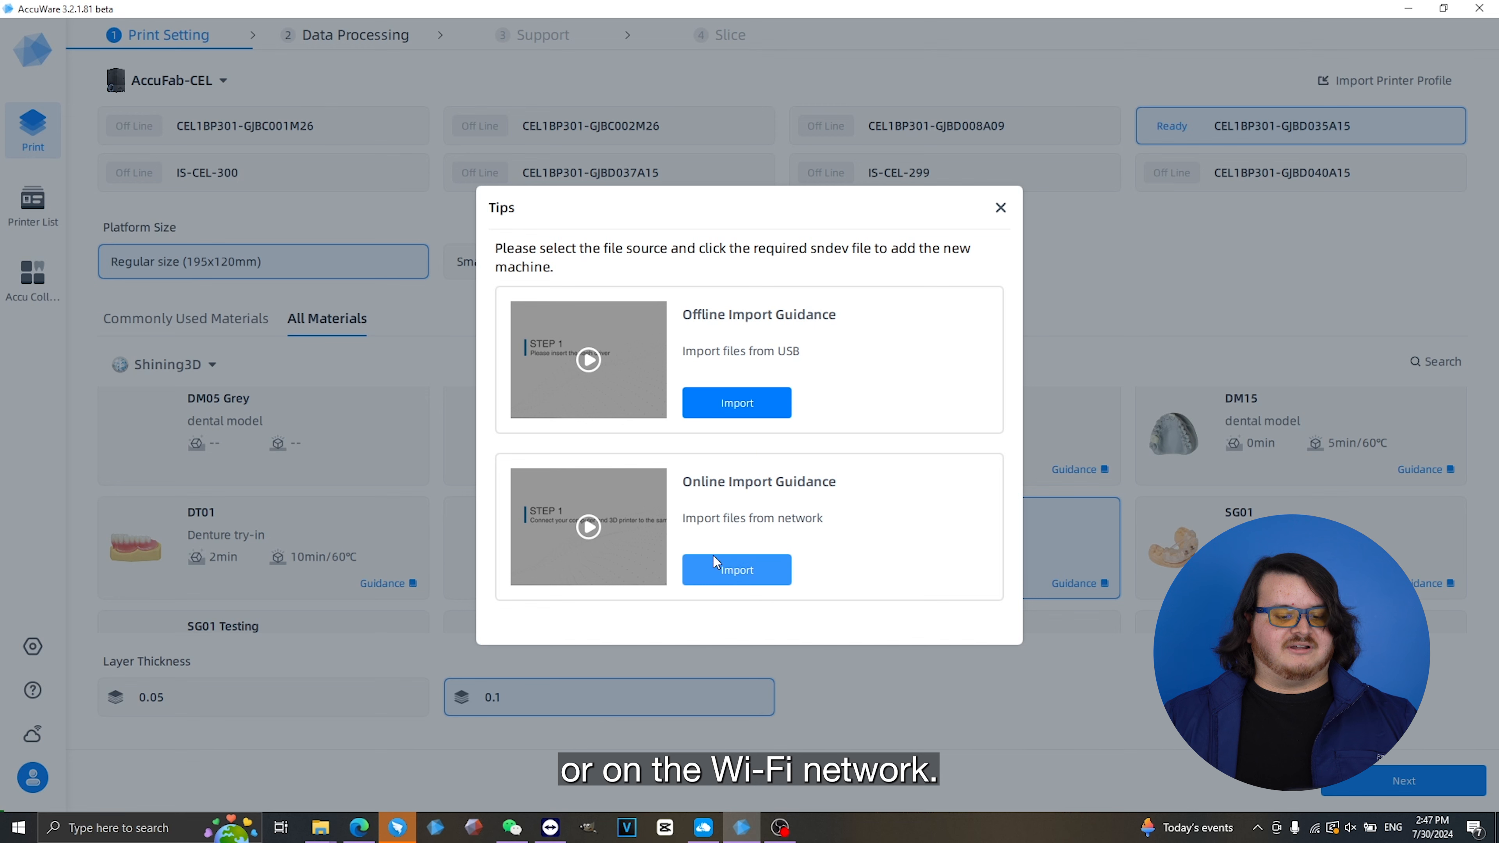
{"action": "left_click", "coordinate": [1000, 207]}
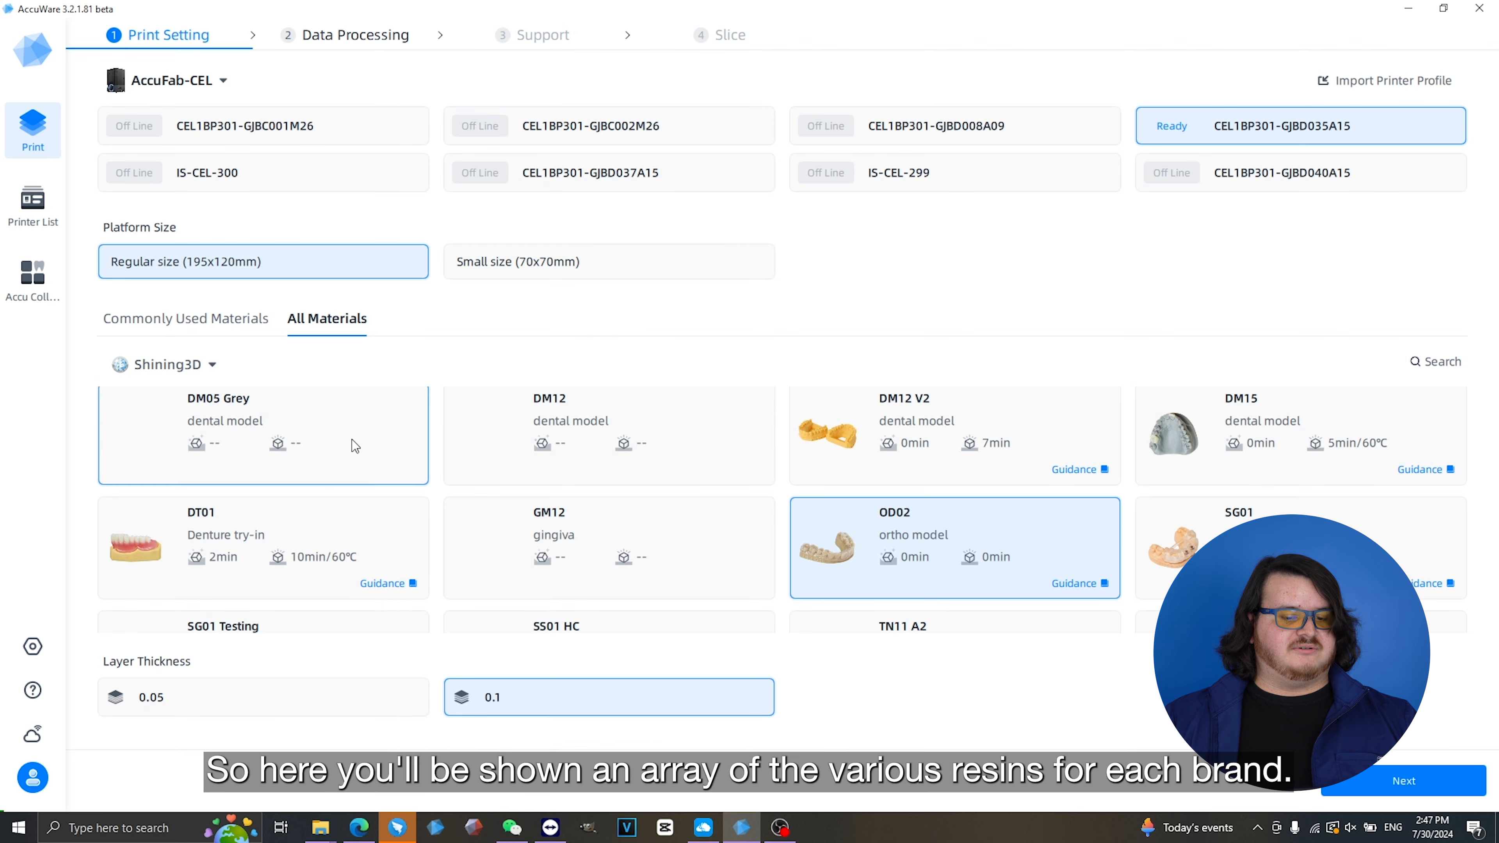
Look through the Shining3D resins and the list of available material brands
{"action": "scroll", "coordinate": [351, 439], "scroll_direction": "down", "scroll_amount": 2}
{"action": "scroll", "coordinate": [693, 570], "scroll_direction": "up", "scroll_amount": 2}
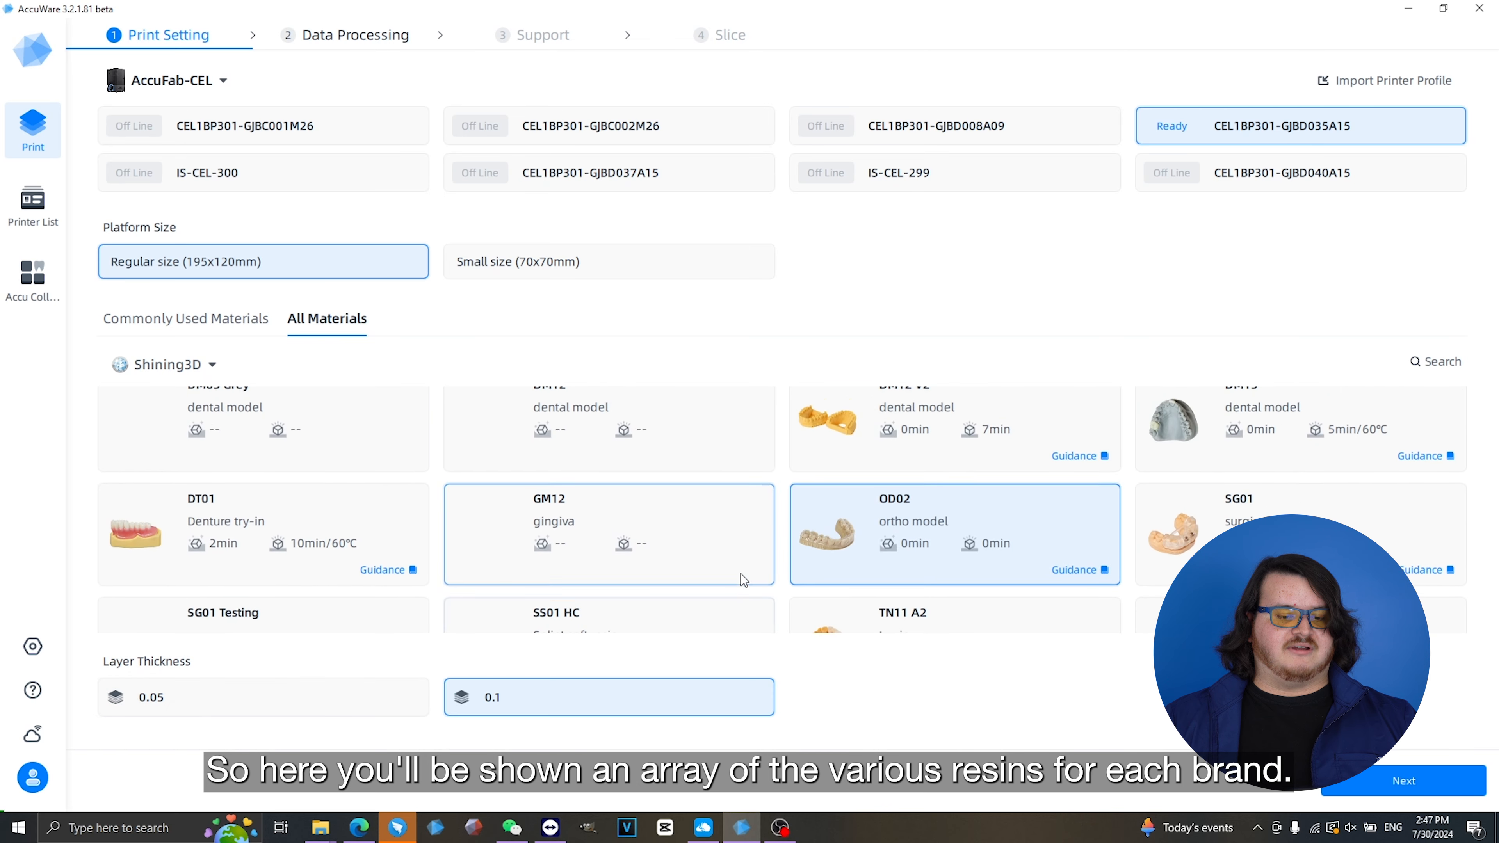
{"action": "left_click", "coordinate": [212, 367]}
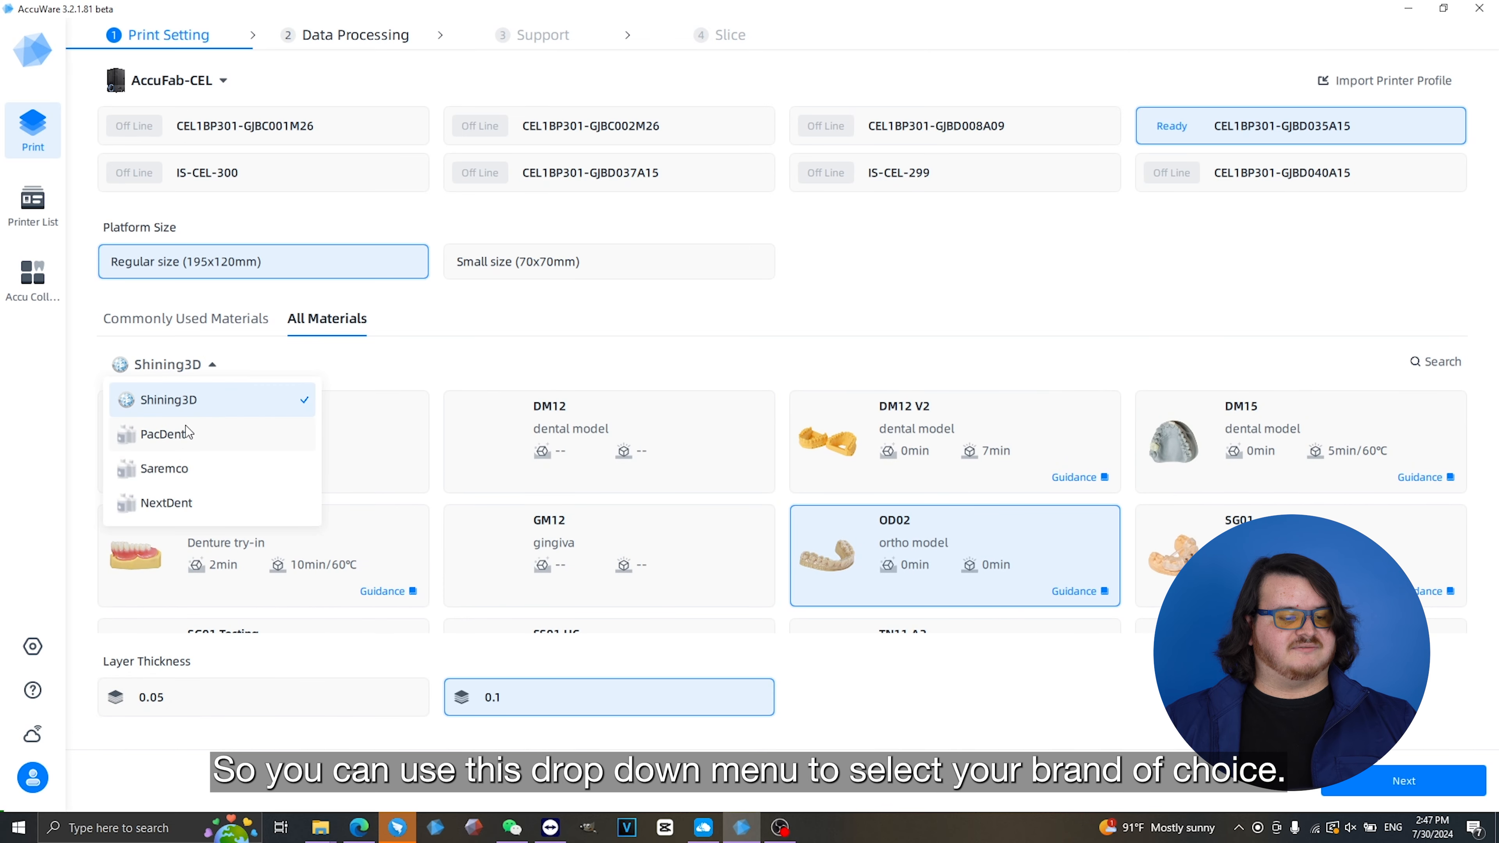
{"action": "left_click", "coordinate": [201, 367]}
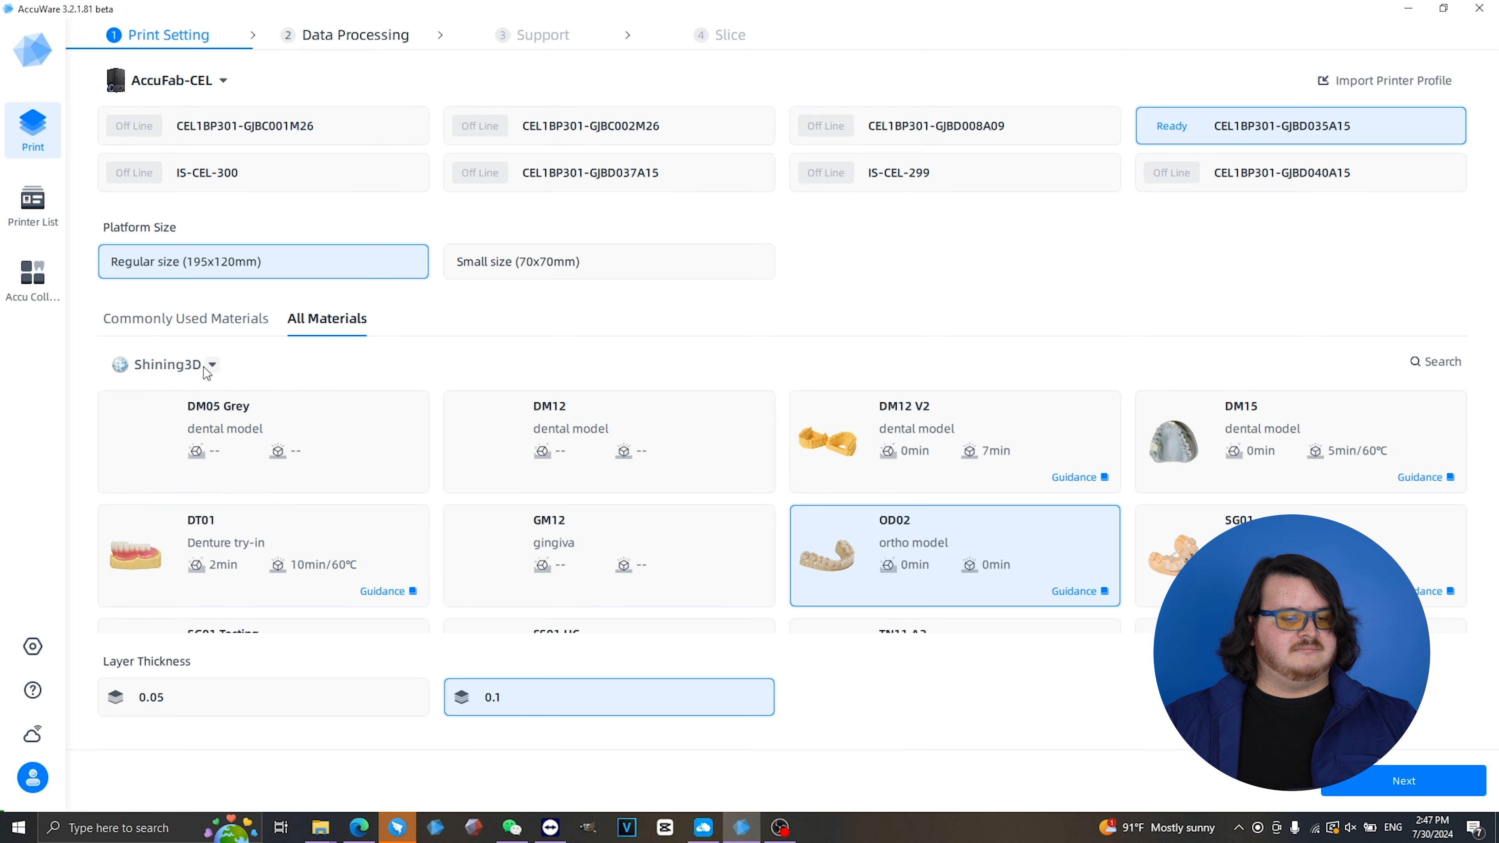
{"action": "scroll", "coordinate": [937, 507], "scroll_direction": "down", "scroll_amount": 2}
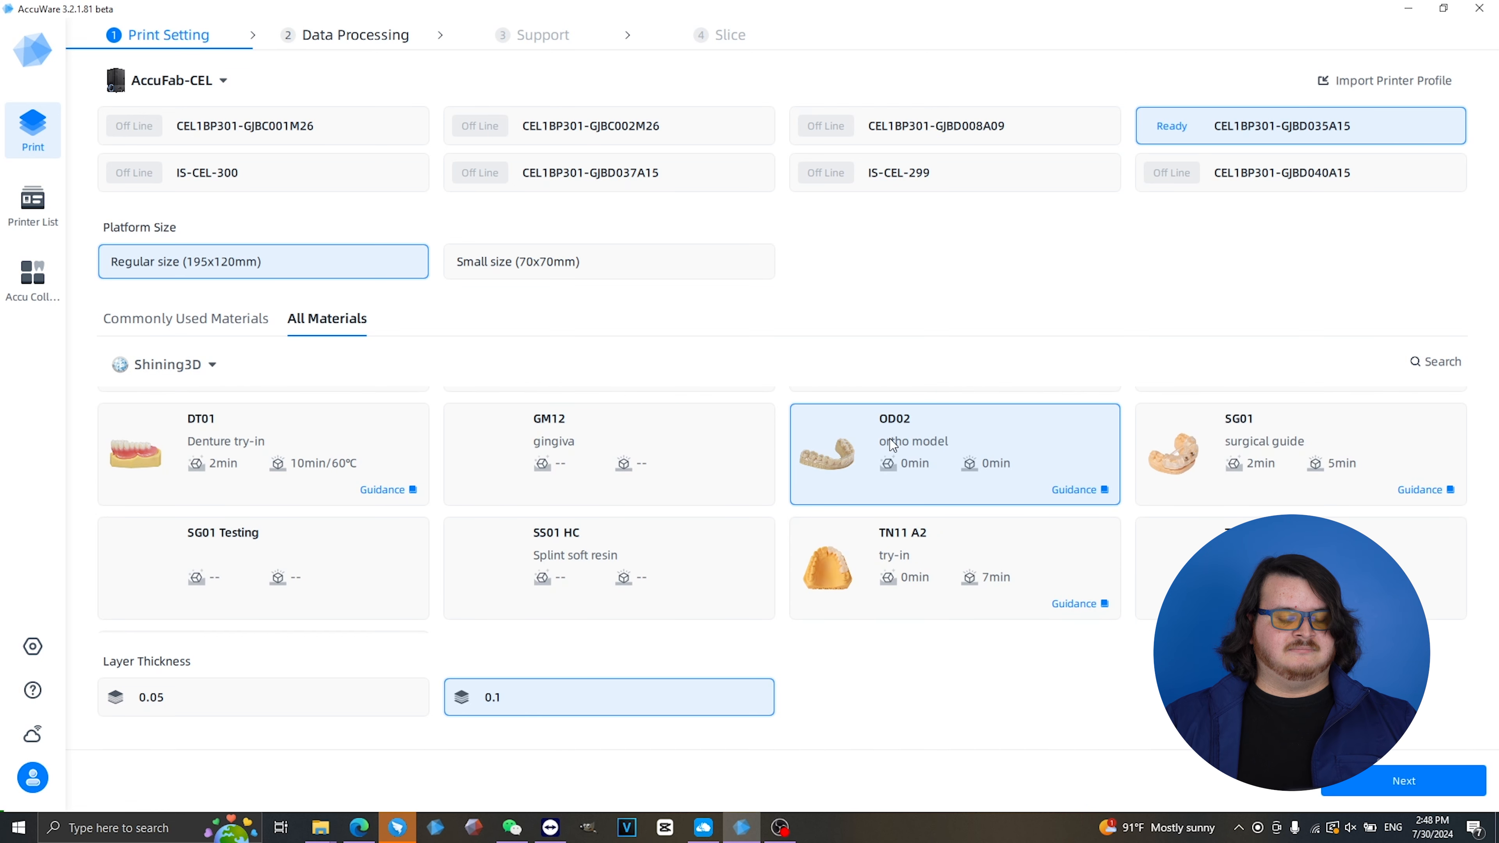
{"action": "scroll", "coordinate": [875, 457], "scroll_direction": "up", "scroll_amount": 2}
Examine the guidance for the OD02 ortho model resin and the additional rotation and compensation print settings
{"action": "mouse_move", "coordinate": [1078, 596]}
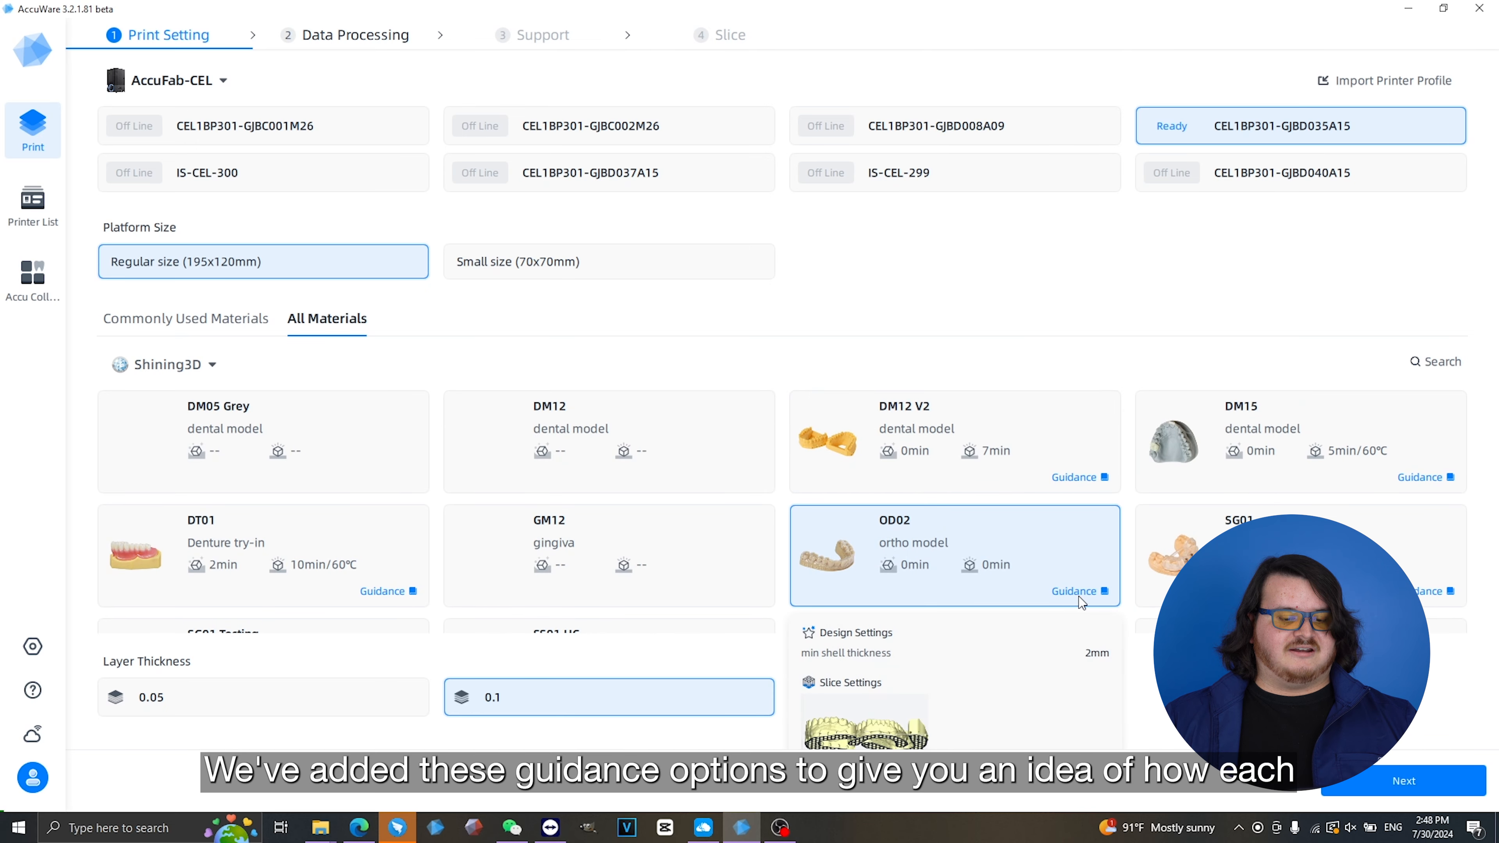
{"action": "scroll", "coordinate": [1084, 596], "scroll_direction": "down", "scroll_amount": 2}
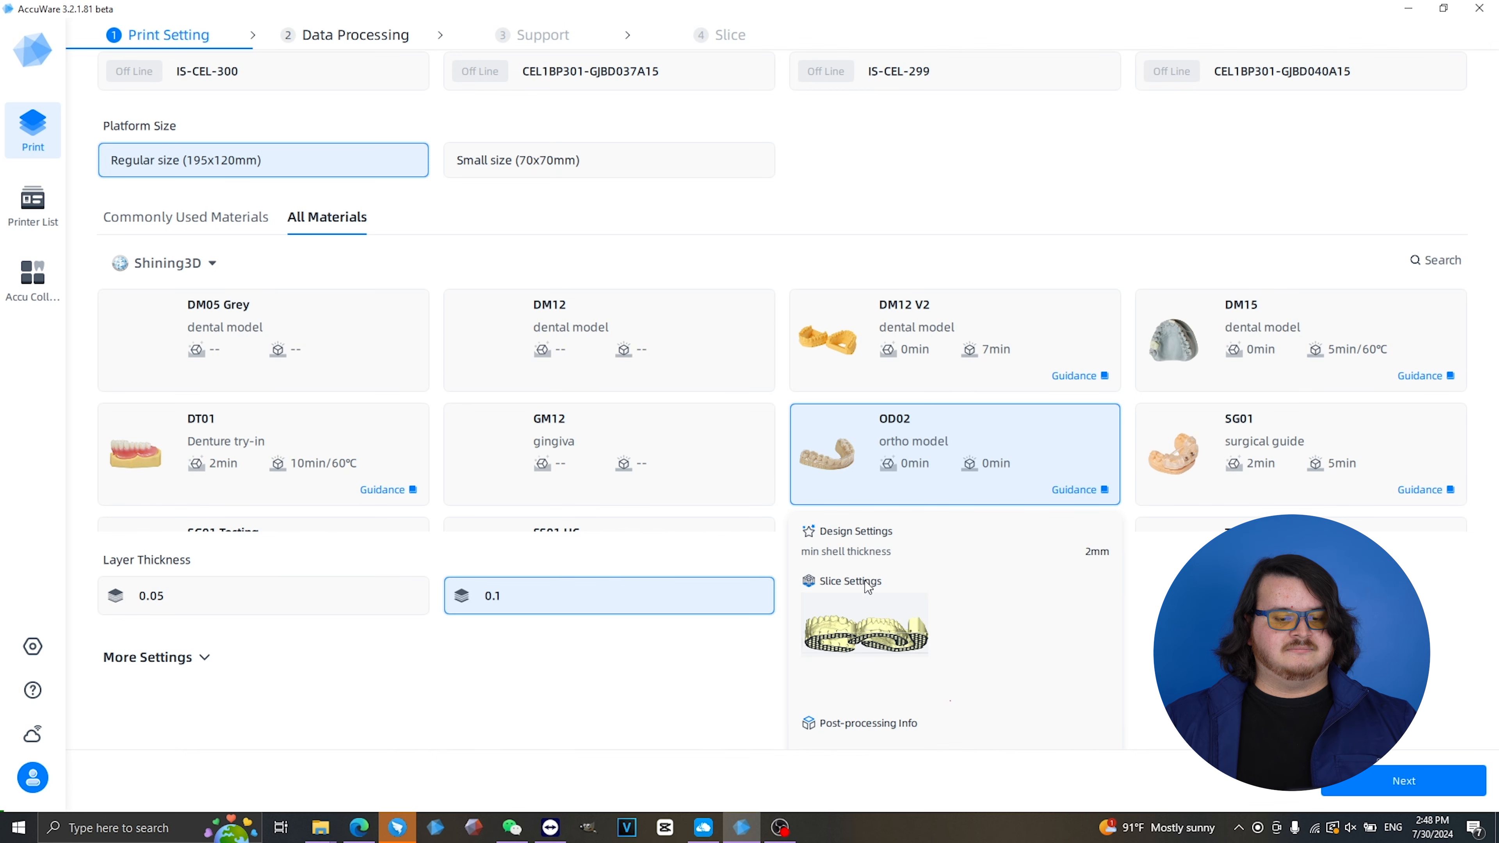
{"action": "scroll", "coordinate": [945, 440], "scroll_direction": "up", "scroll_amount": 1}
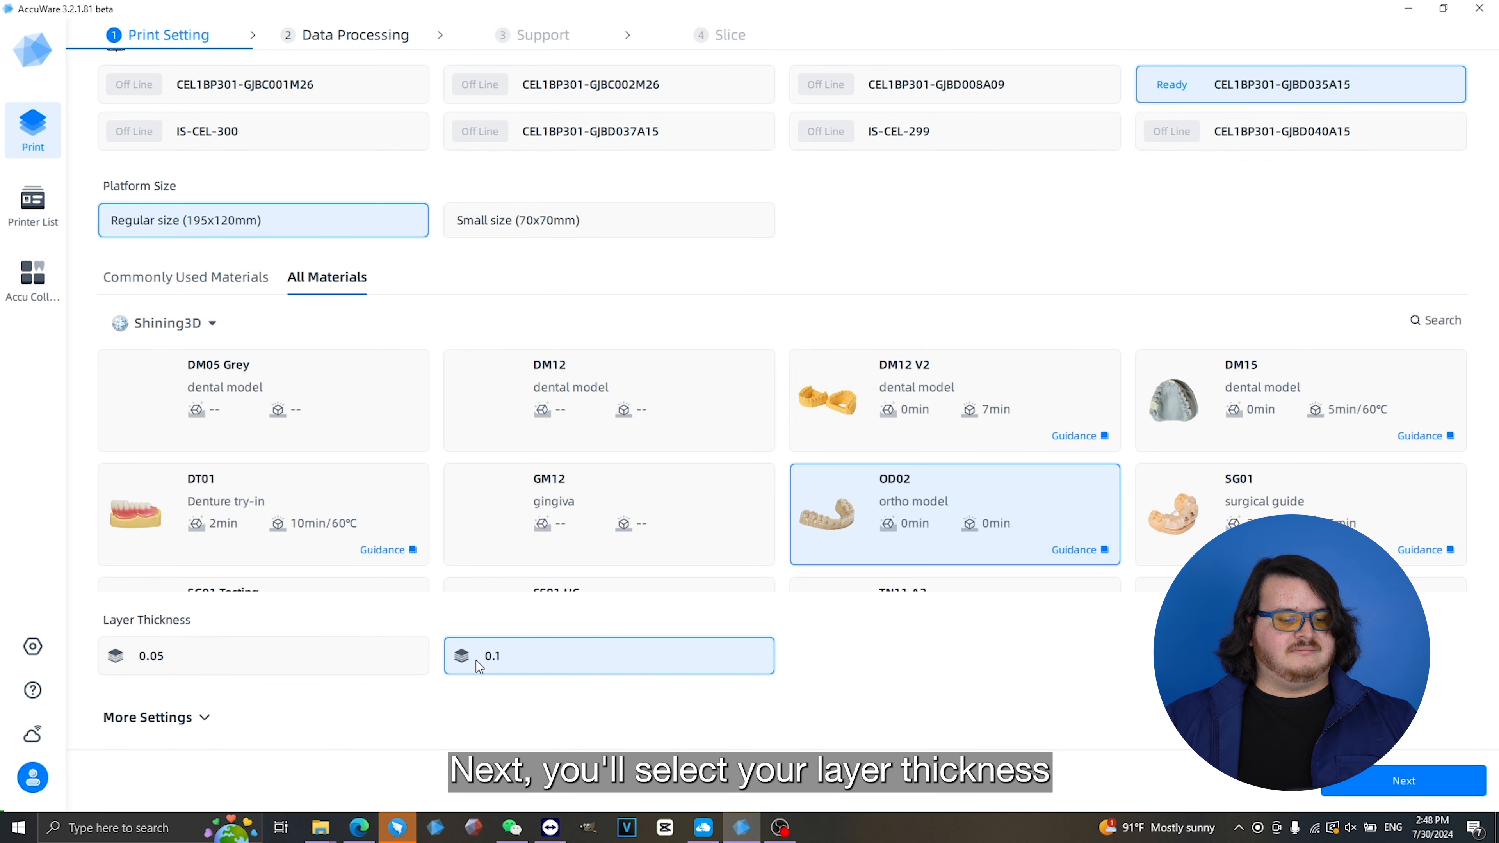
{"action": "left_click", "coordinate": [195, 721]}
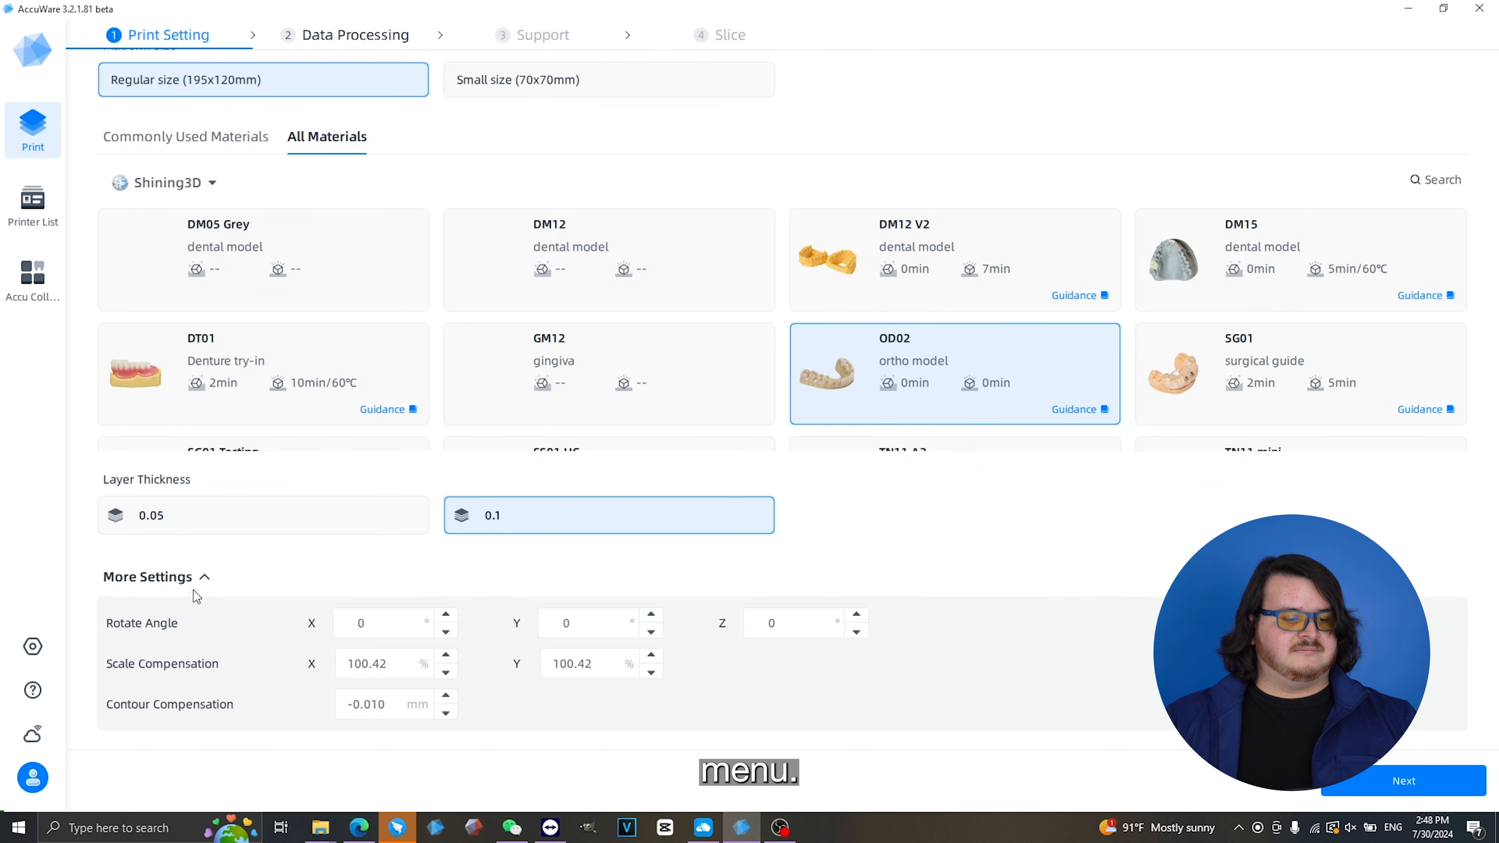
{"action": "left_click", "coordinate": [202, 577]}
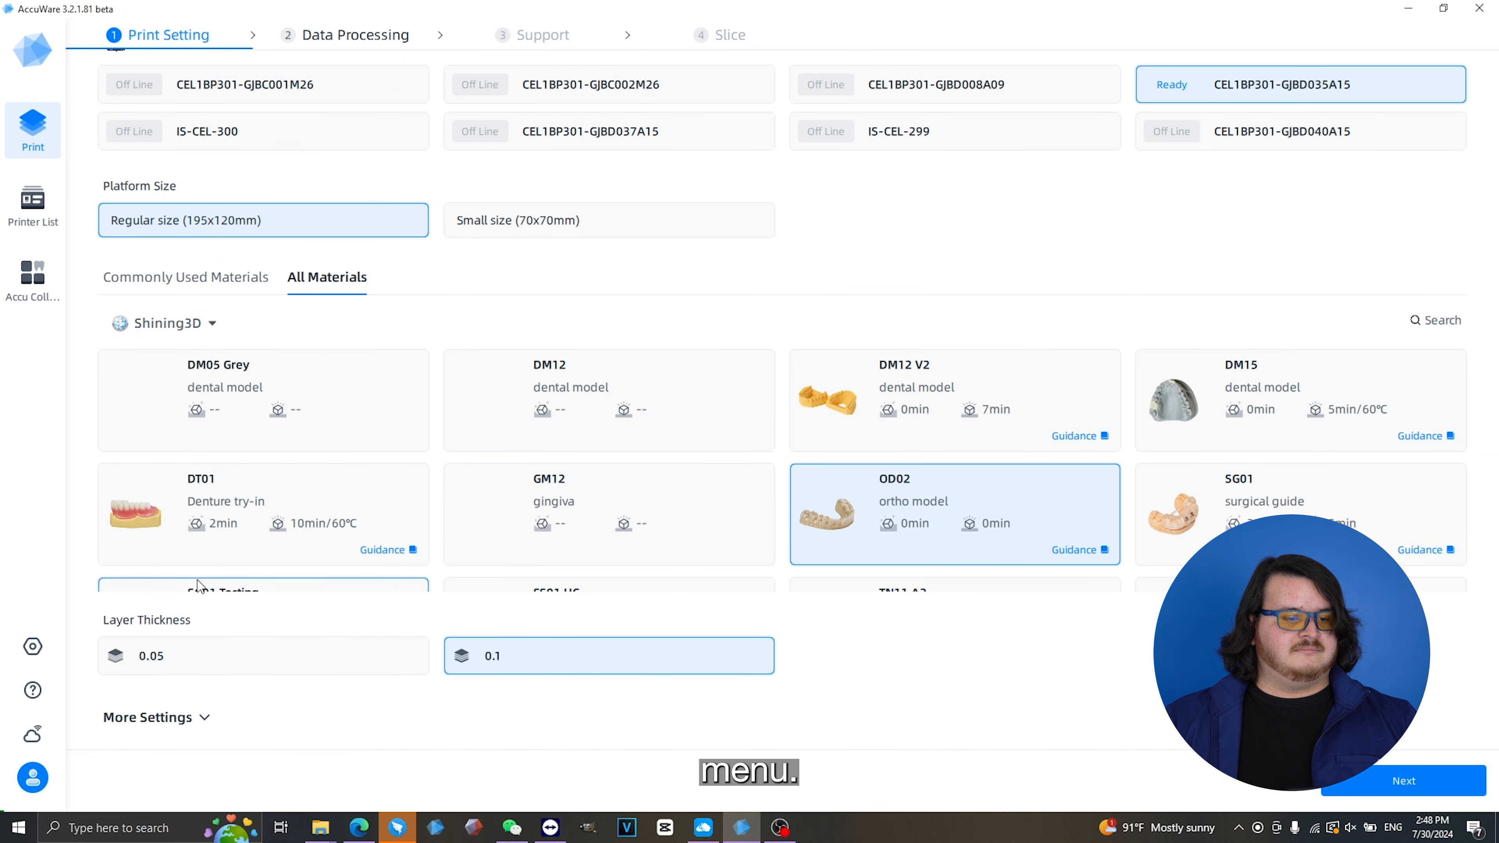
Check the commonly used materials and select the OD02 ortho model resin from all Shining3D materials
{"action": "left_click", "coordinate": [235, 279]}
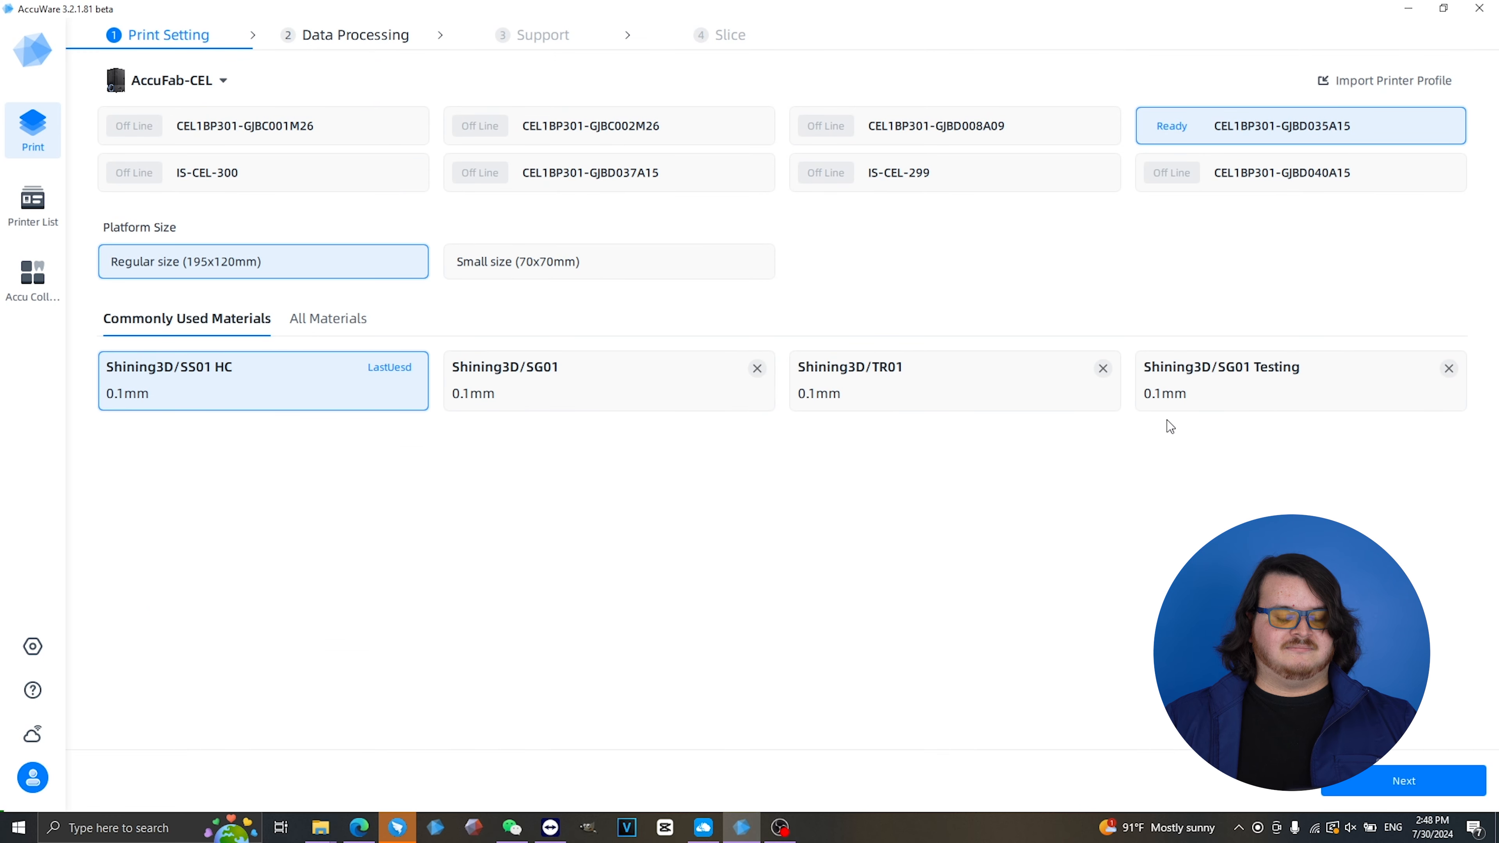
{"action": "left_click", "coordinate": [328, 318]}
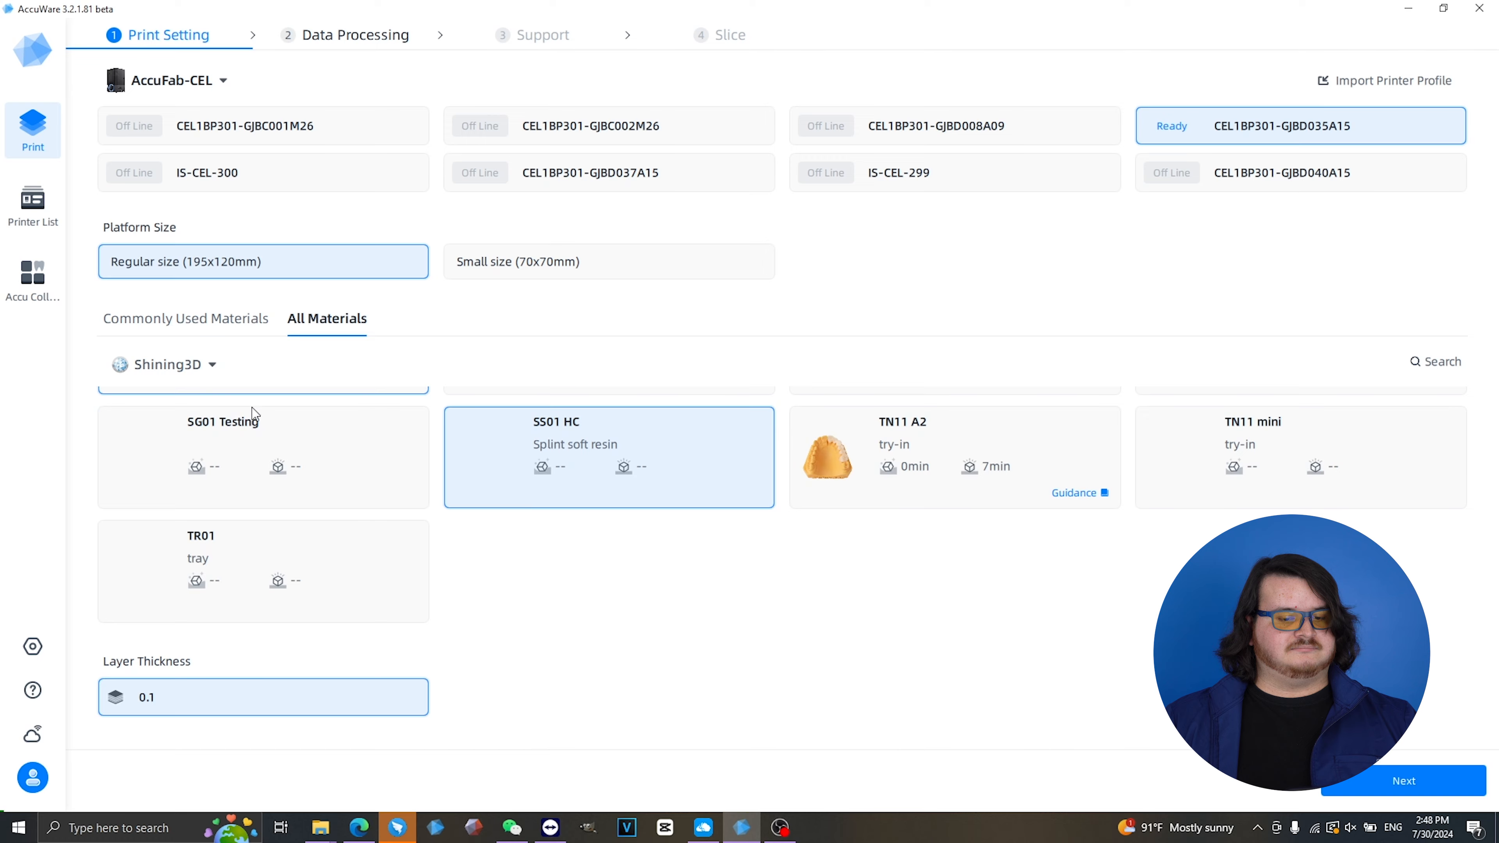
{"action": "scroll", "coordinate": [639, 565], "scroll_direction": "down", "scroll_amount": 5}
{"action": "scroll", "coordinate": [851, 593], "scroll_direction": "up", "scroll_amount": 3}
{"action": "scroll", "coordinate": [851, 593], "scroll_direction": "down", "scroll_amount": 2}
{"action": "left_click", "coordinate": [917, 509]}
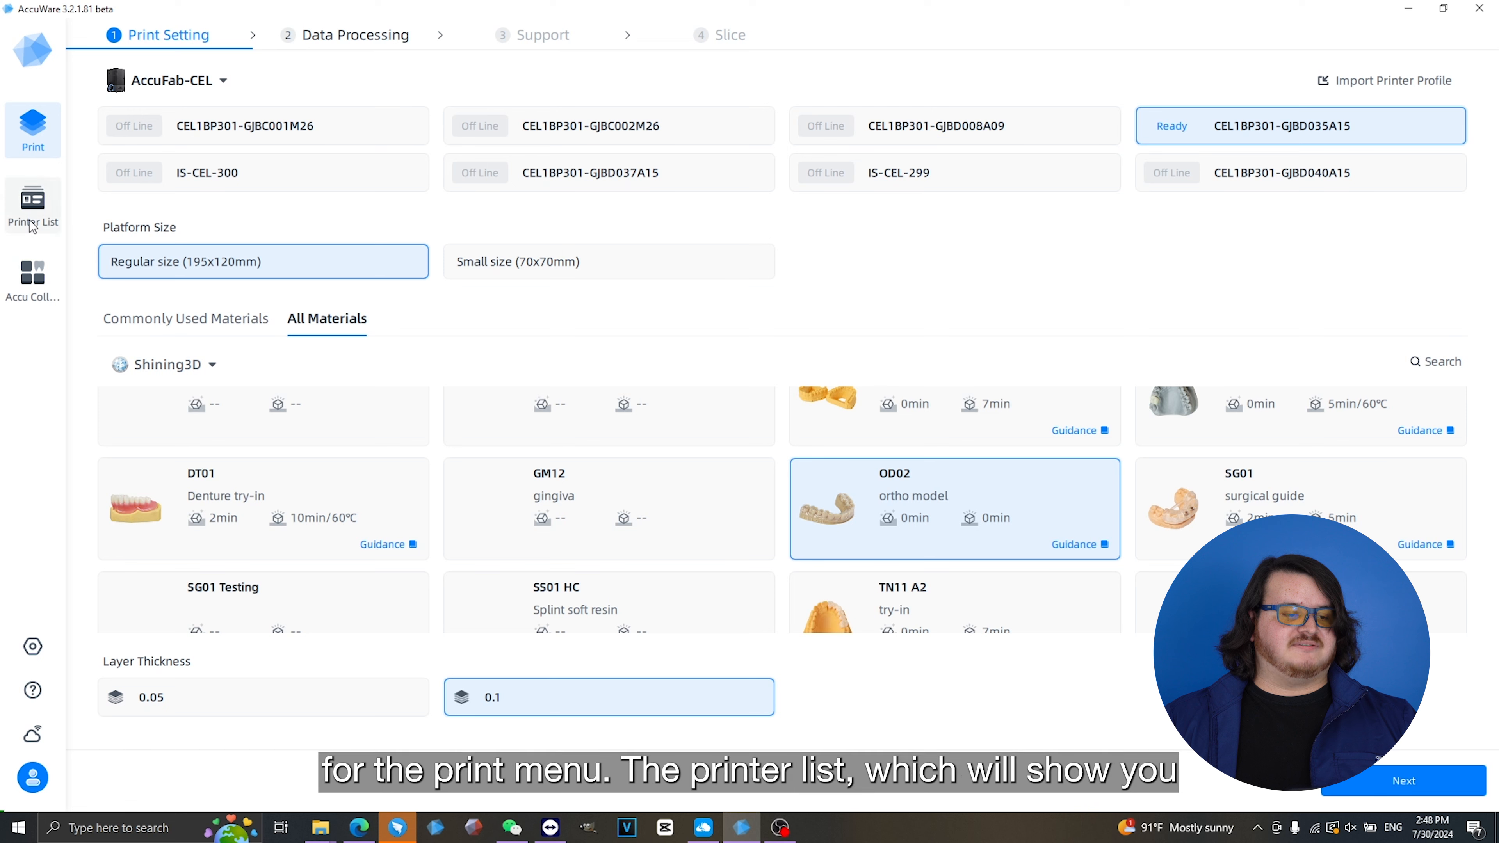
Review the pending jobs of printer L4K1AP310-GJBB019B21 in the printer list and view the Accu Collection design modules
{"action": "left_click", "coordinate": [33, 204]}
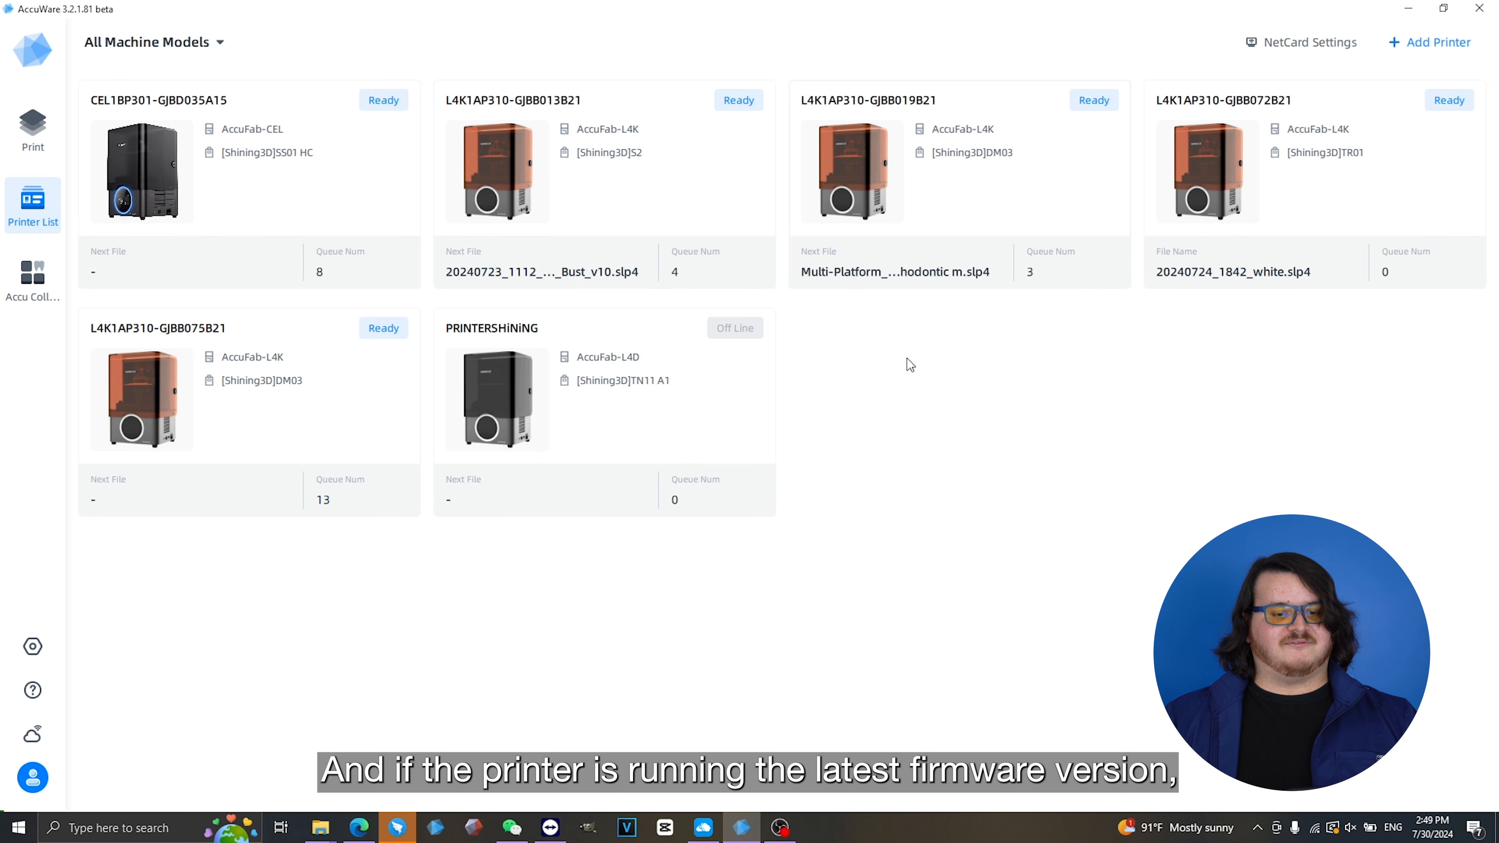
{"action": "left_click", "coordinate": [940, 241]}
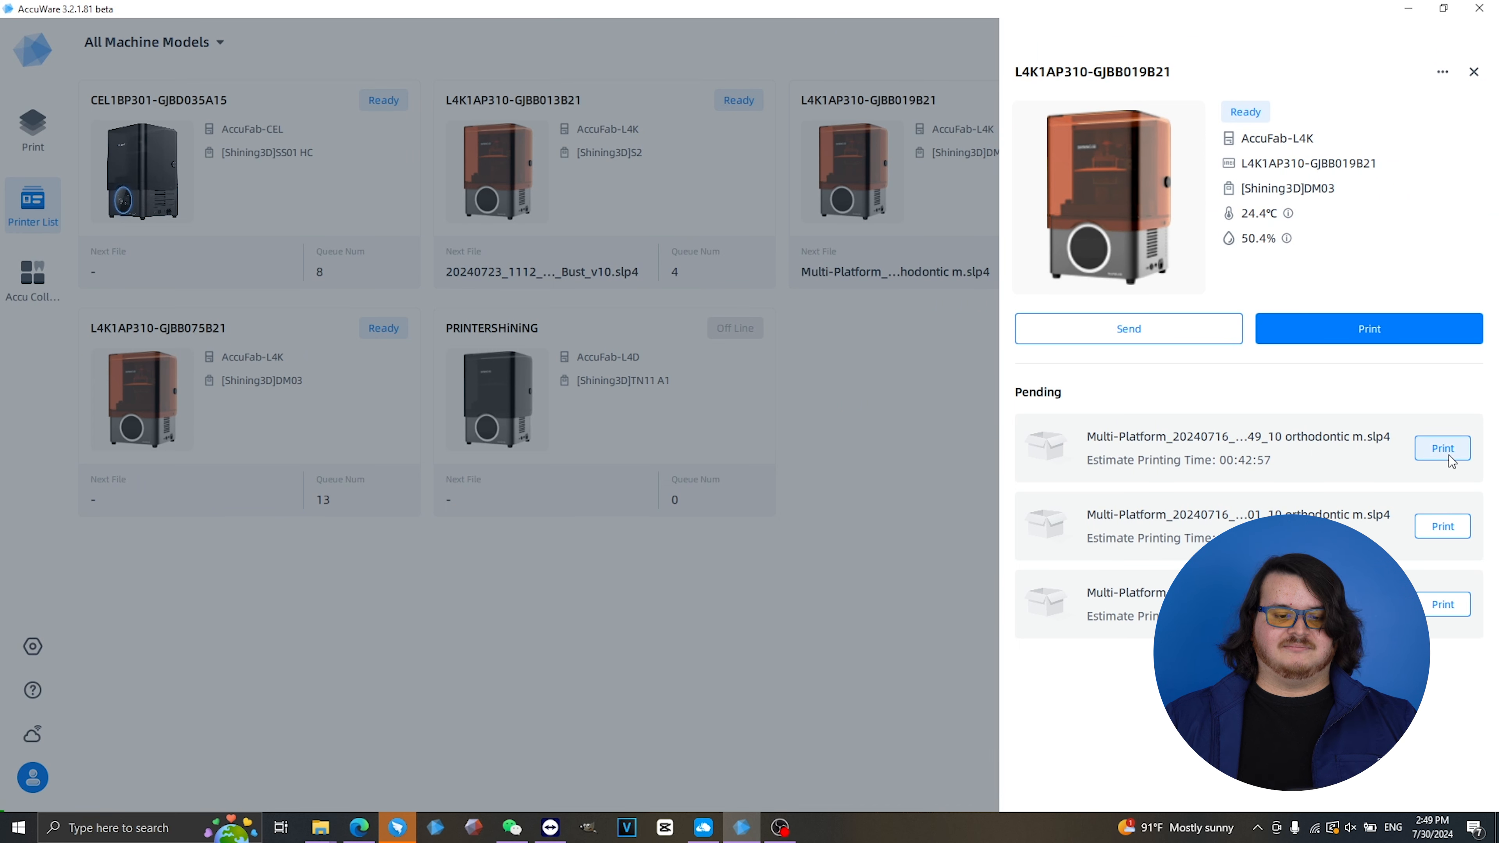
{"action": "left_click", "coordinate": [1473, 72]}
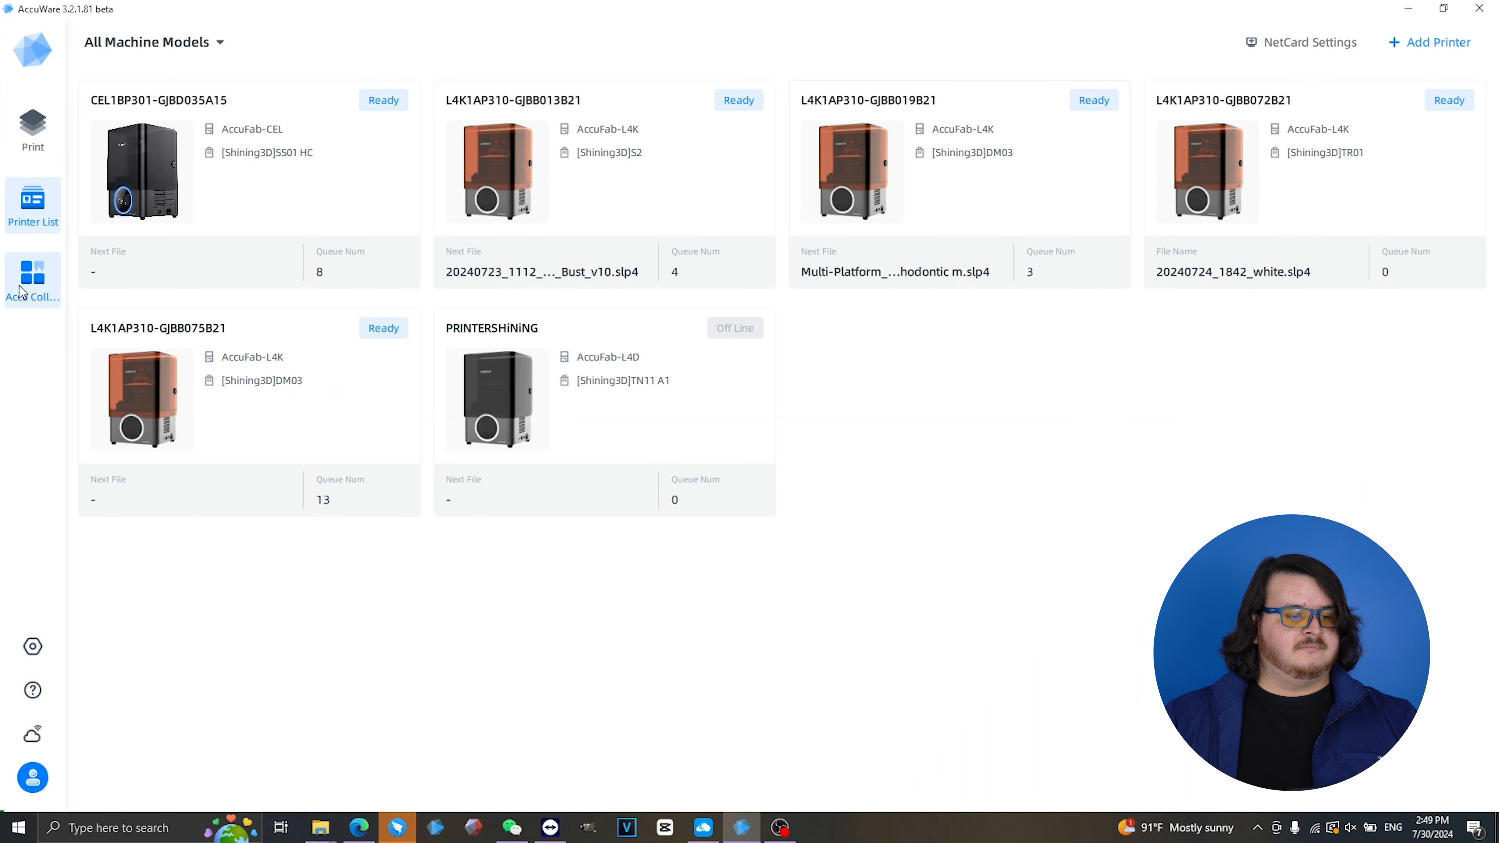
{"action": "left_click", "coordinate": [32, 274]}
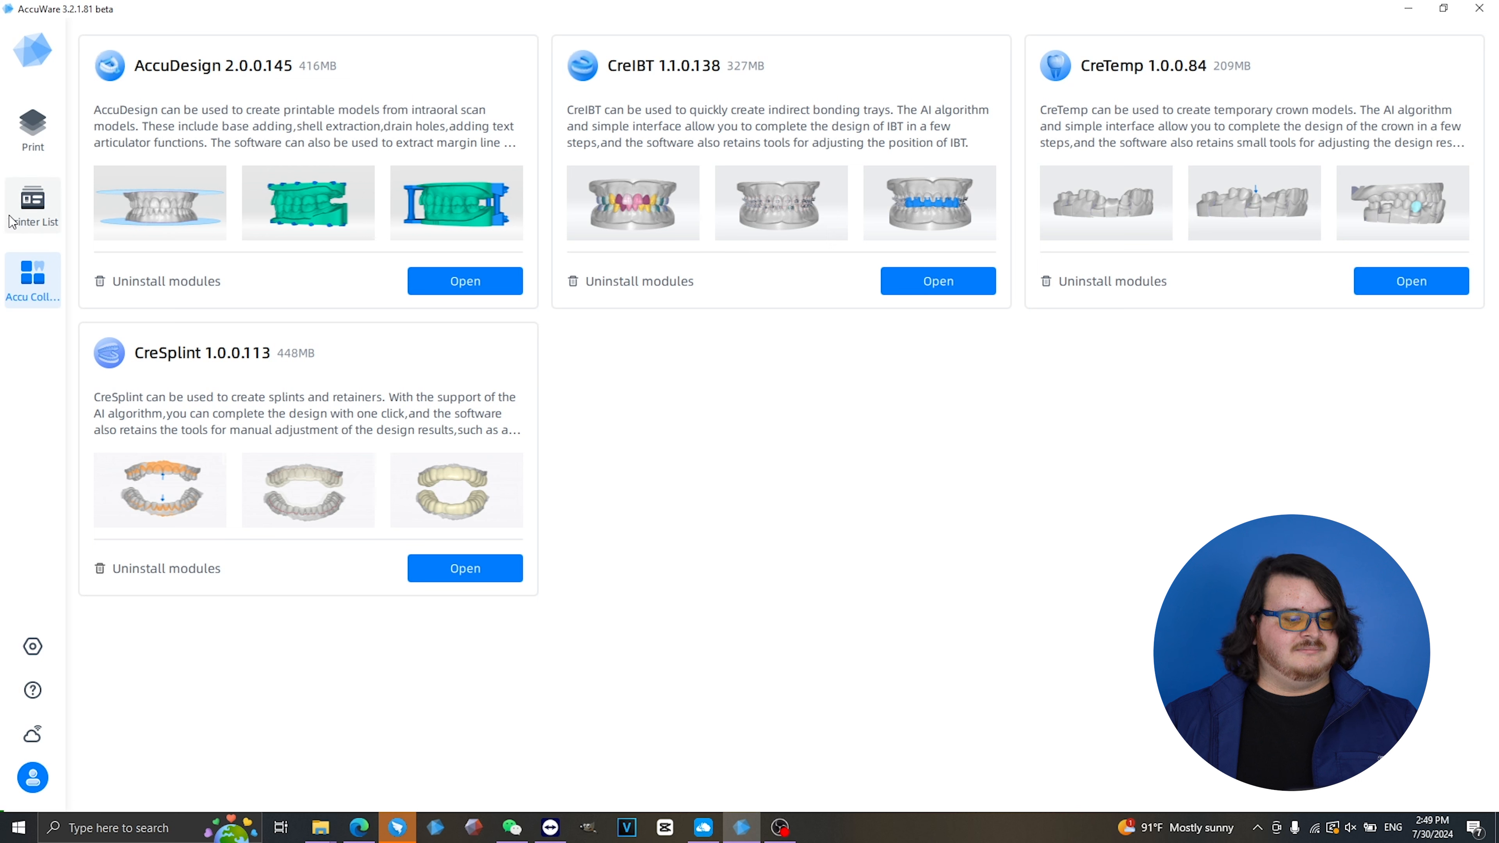
View the software settings and examine the OD02-0.1 material parameters for the AccuFab-CEL in the Material Manager
{"action": "left_click", "coordinate": [34, 646]}
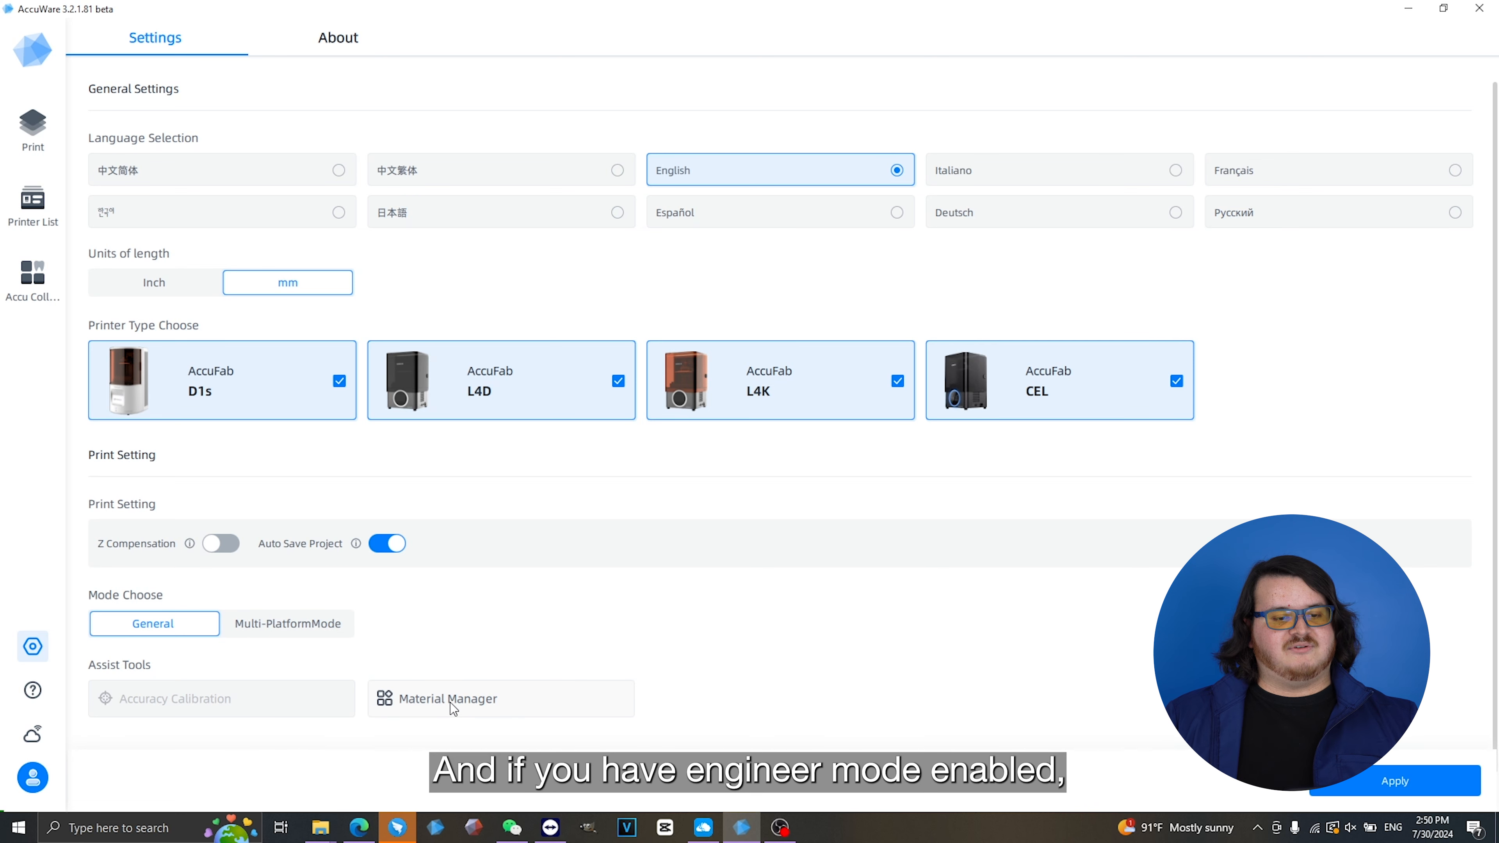
{"action": "left_click", "coordinate": [469, 680]}
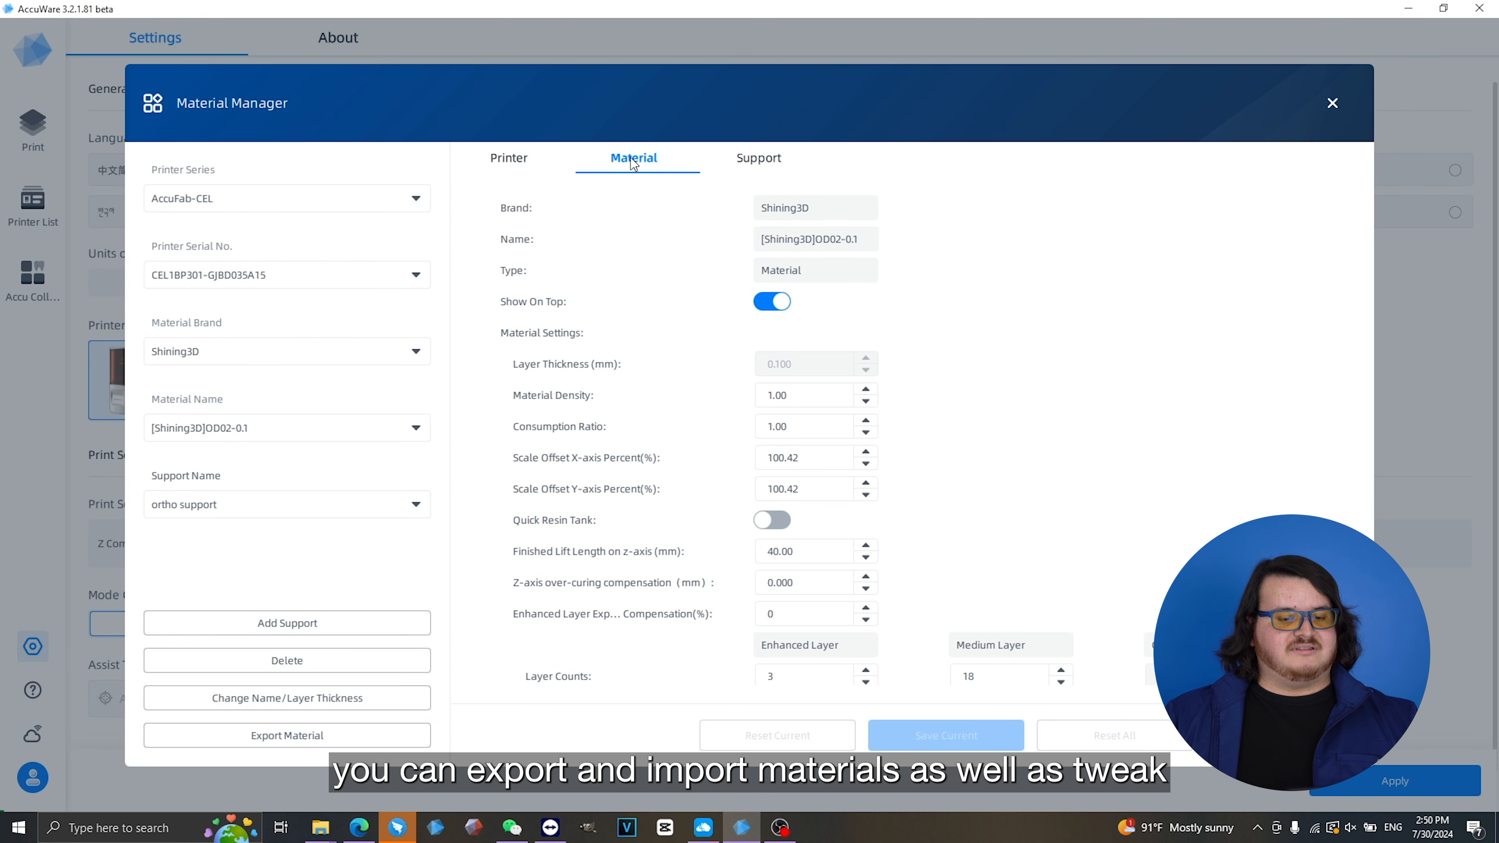
{"action": "scroll", "coordinate": [667, 255], "scroll_direction": "down", "scroll_amount": 6}
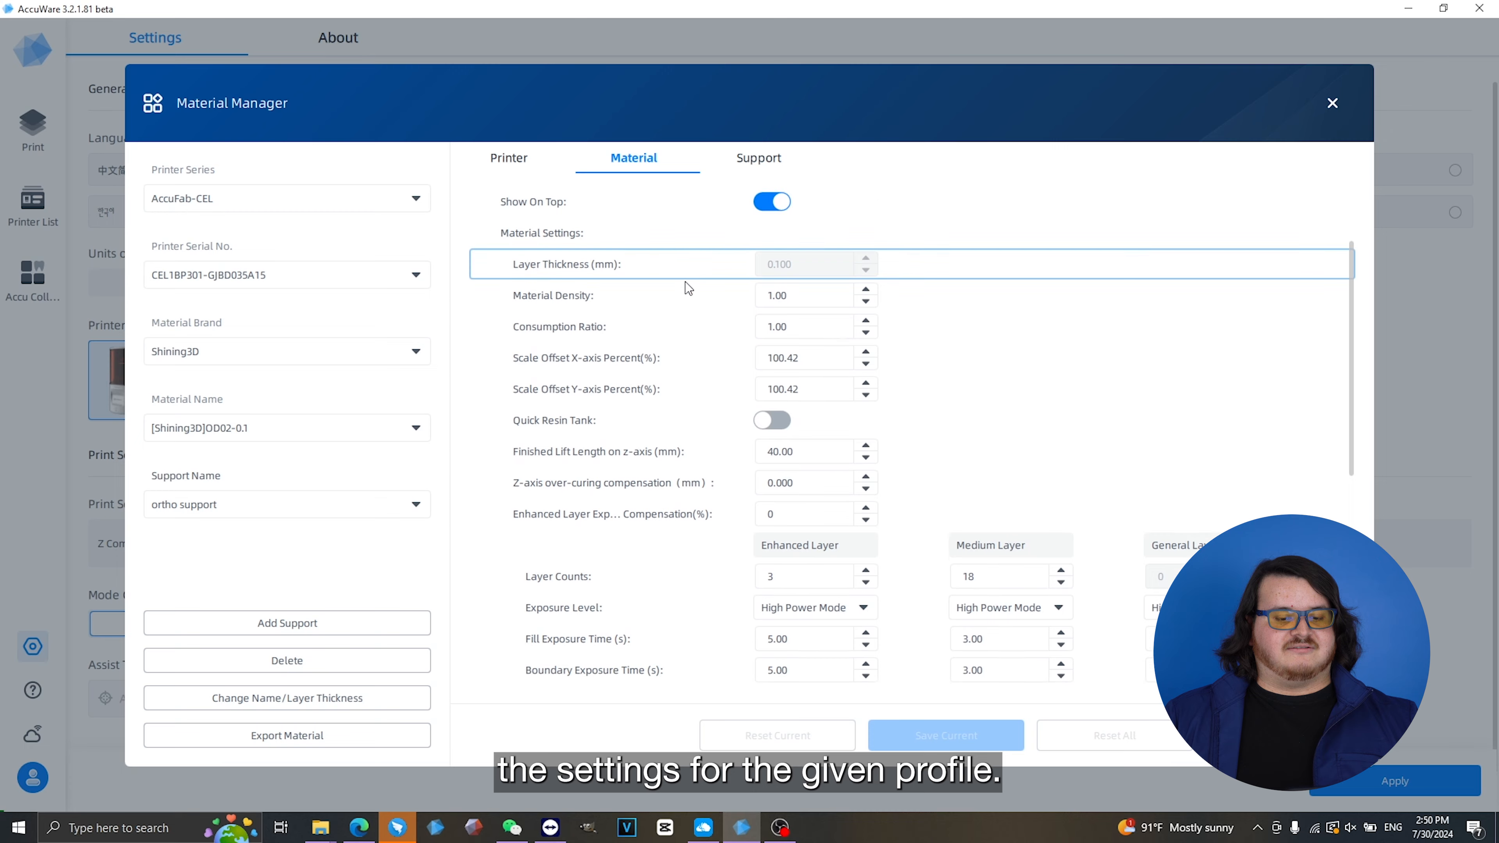
{"action": "scroll", "coordinate": [728, 437], "scroll_direction": "up", "scroll_amount": 6}
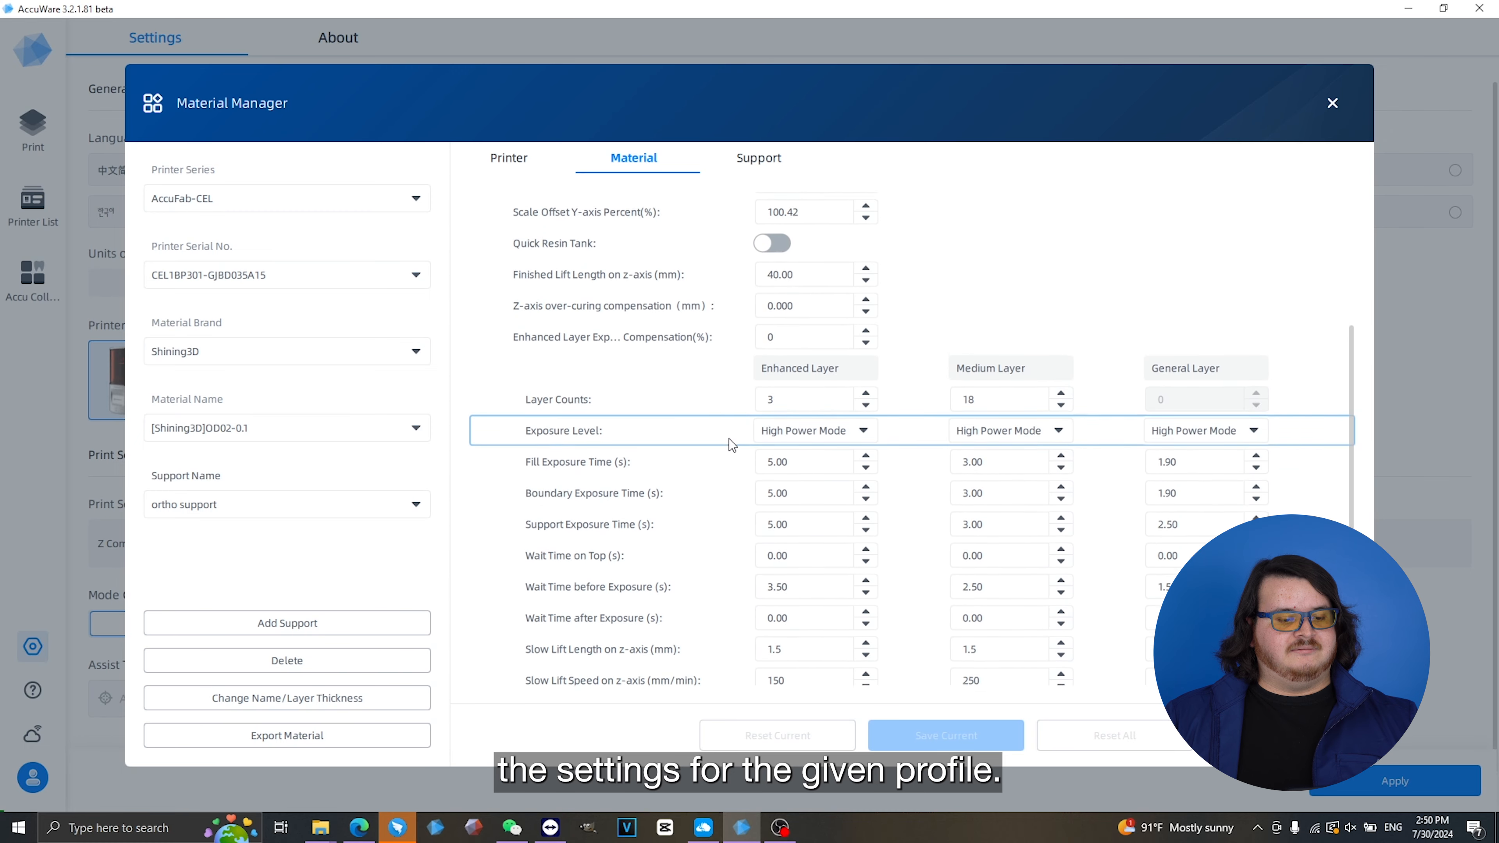
{"action": "left_click", "coordinate": [1331, 104]}
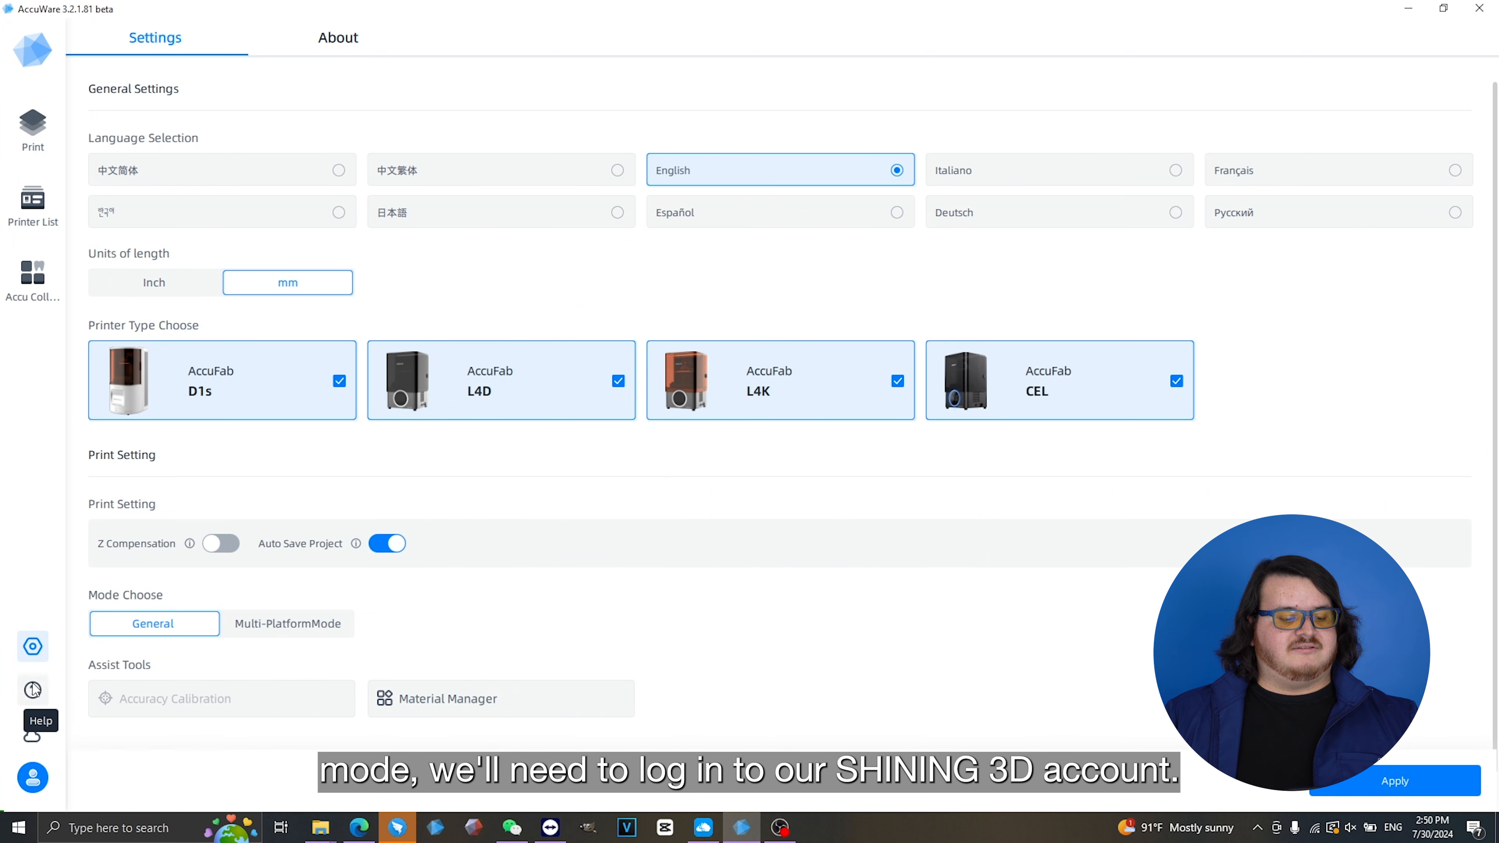
Switch to the Shining 3D Dental Cloud website in the browser and sign in to the account
{"action": "left_click", "coordinate": [33, 778]}
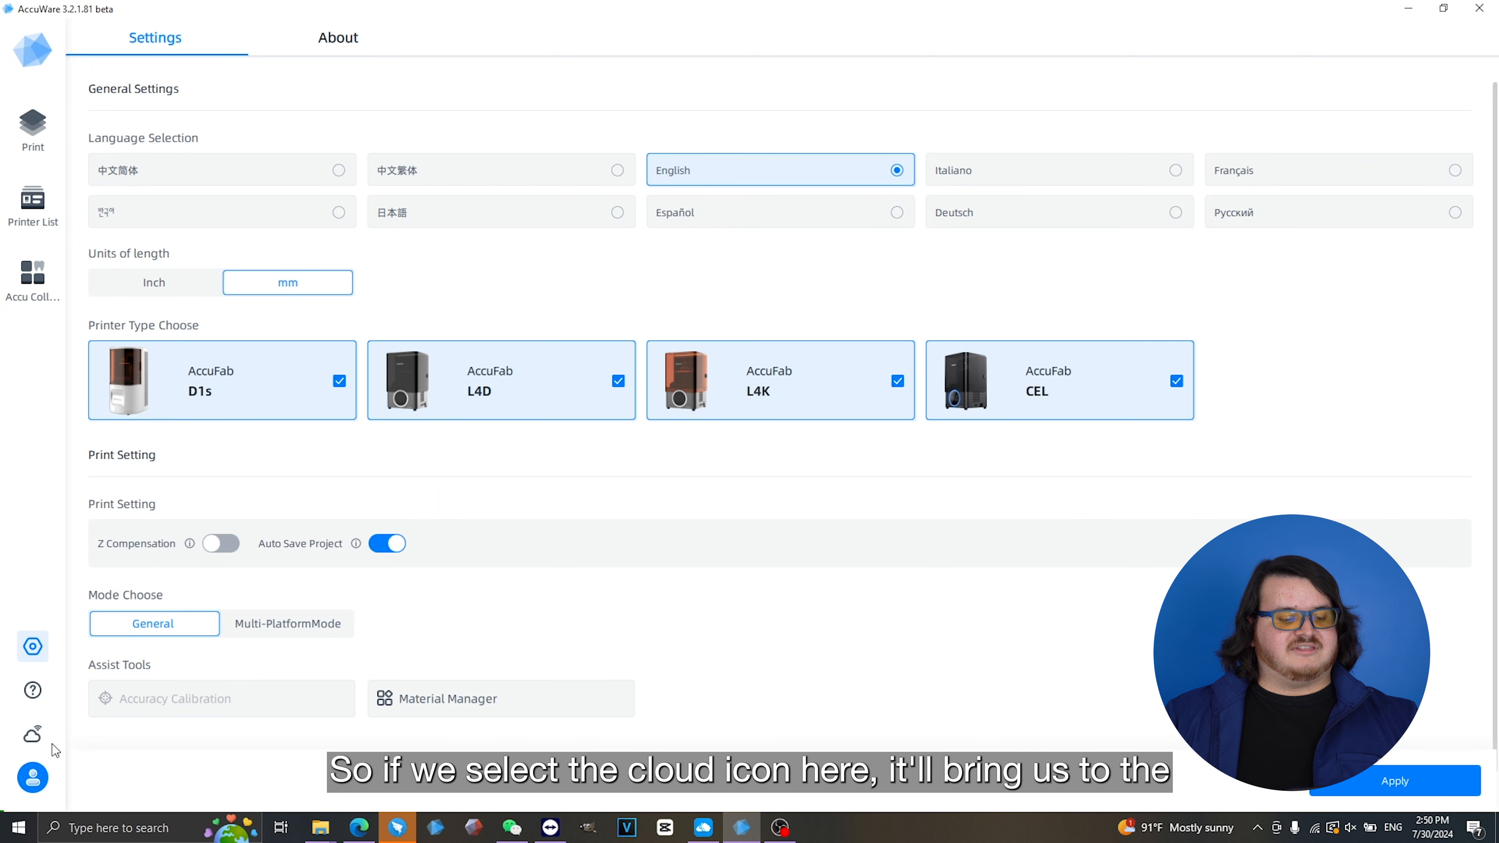
{"action": "left_click", "coordinate": [35, 738]}
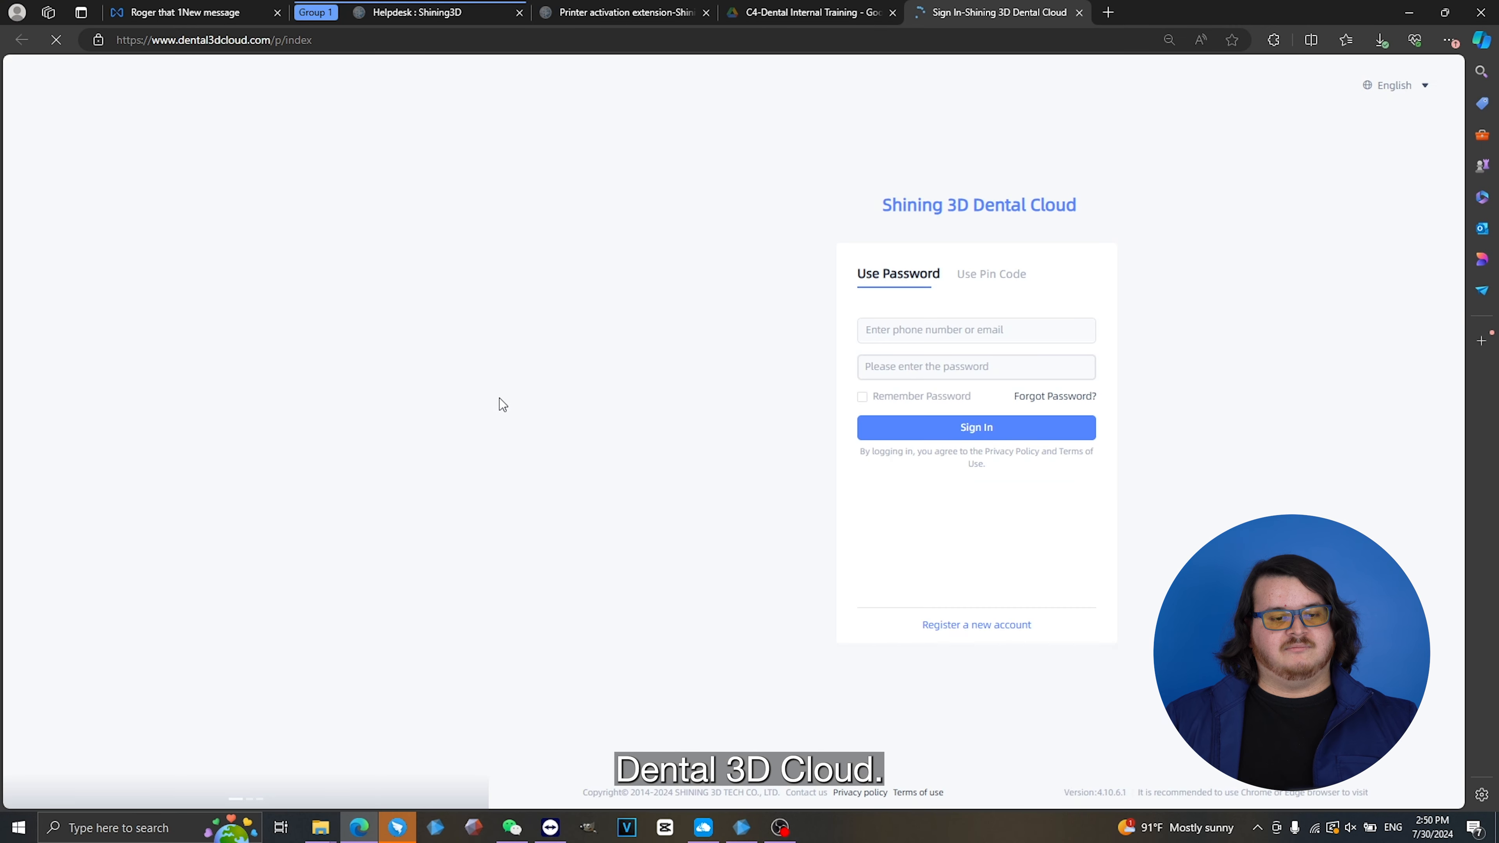
{"action": "left_click", "coordinate": [1022, 425]}
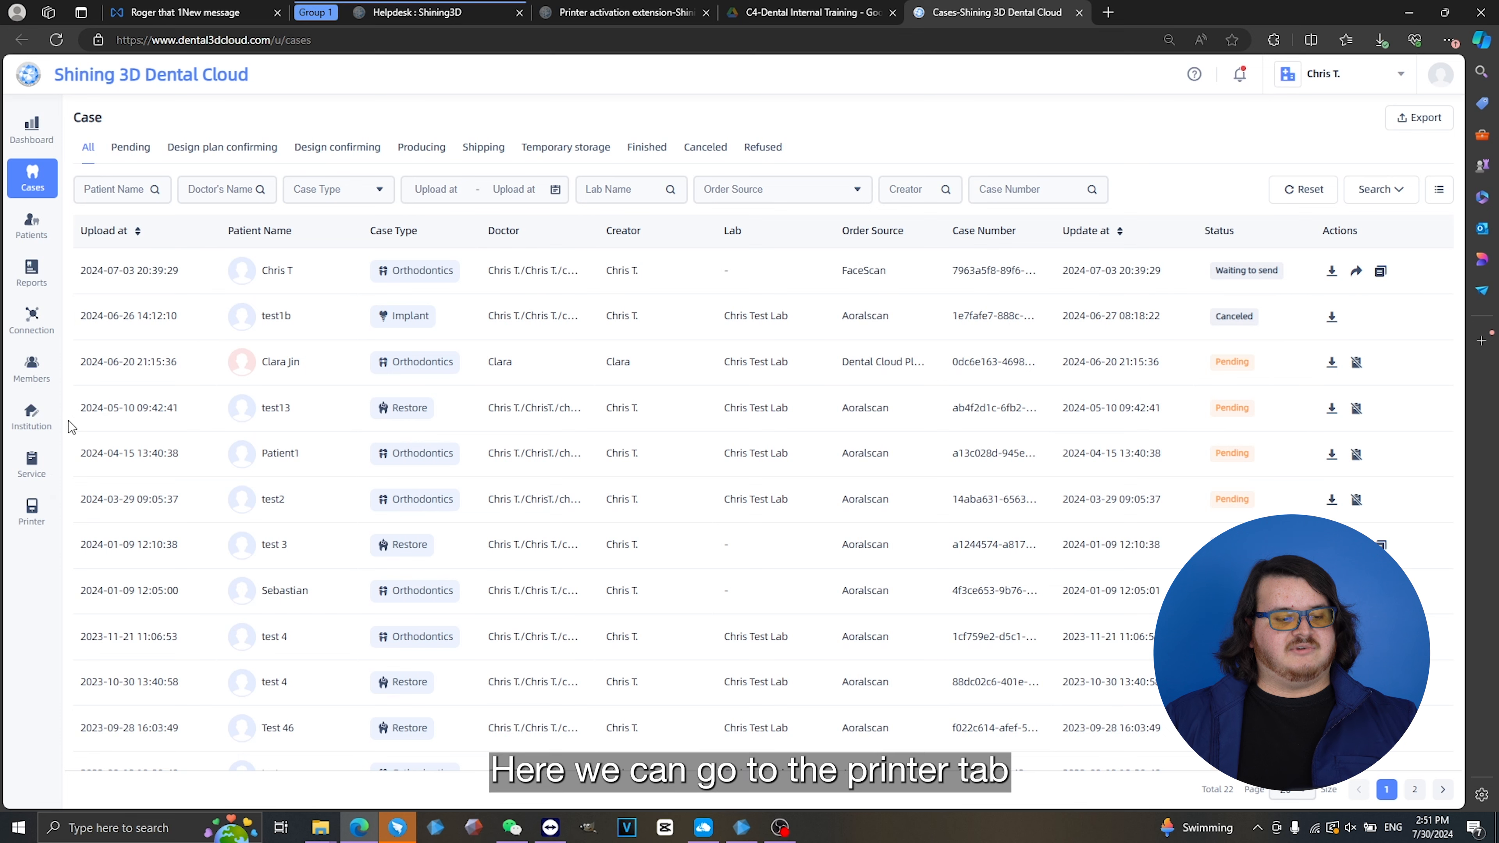
Review the cloud's printer section: the connected printers, the print queue and the usage overview
{"action": "left_click", "coordinate": [31, 516]}
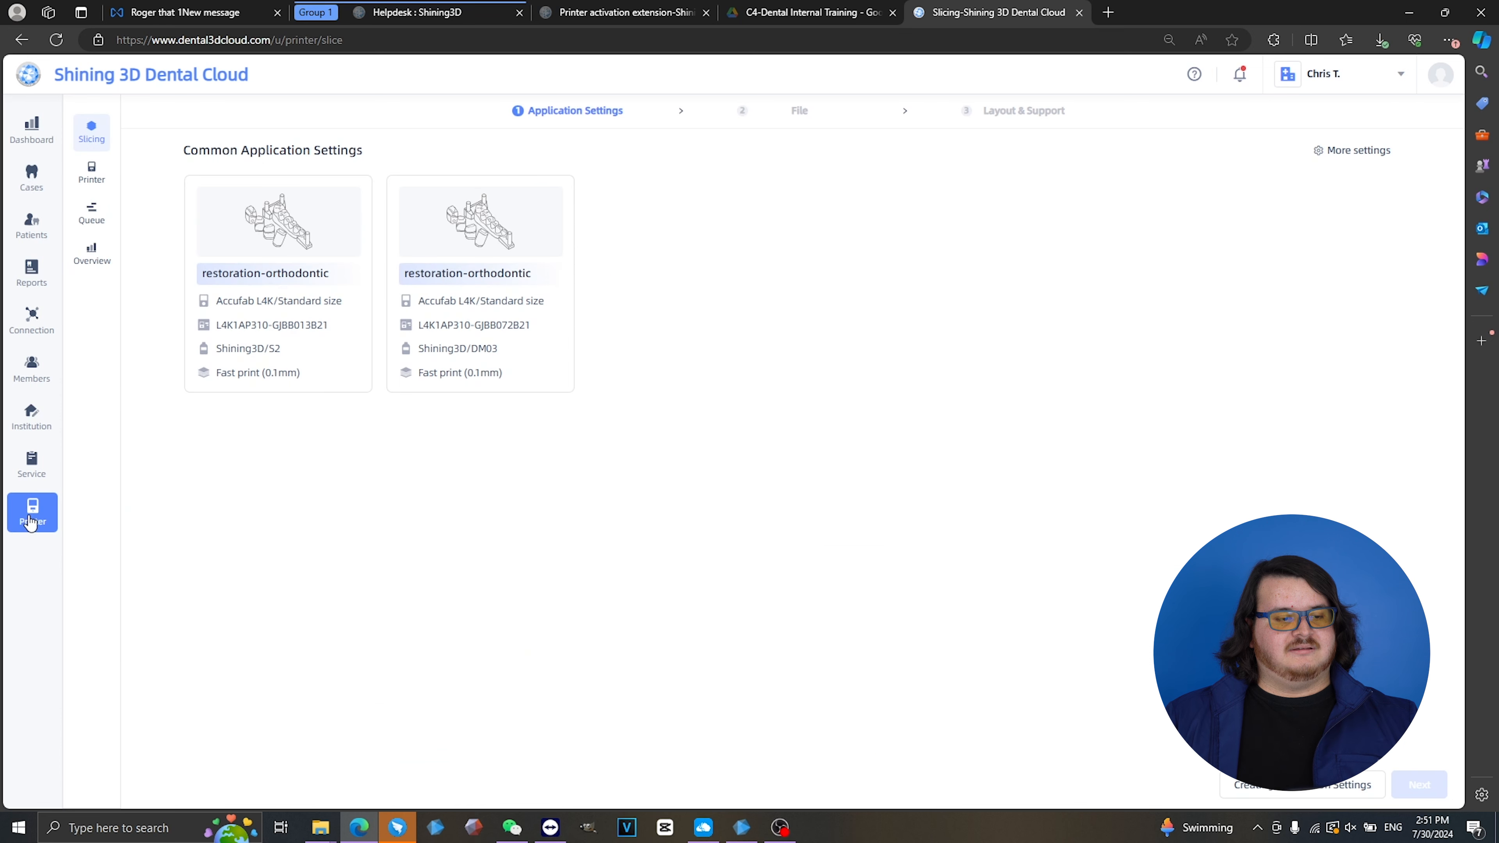
{"action": "left_click", "coordinate": [90, 173]}
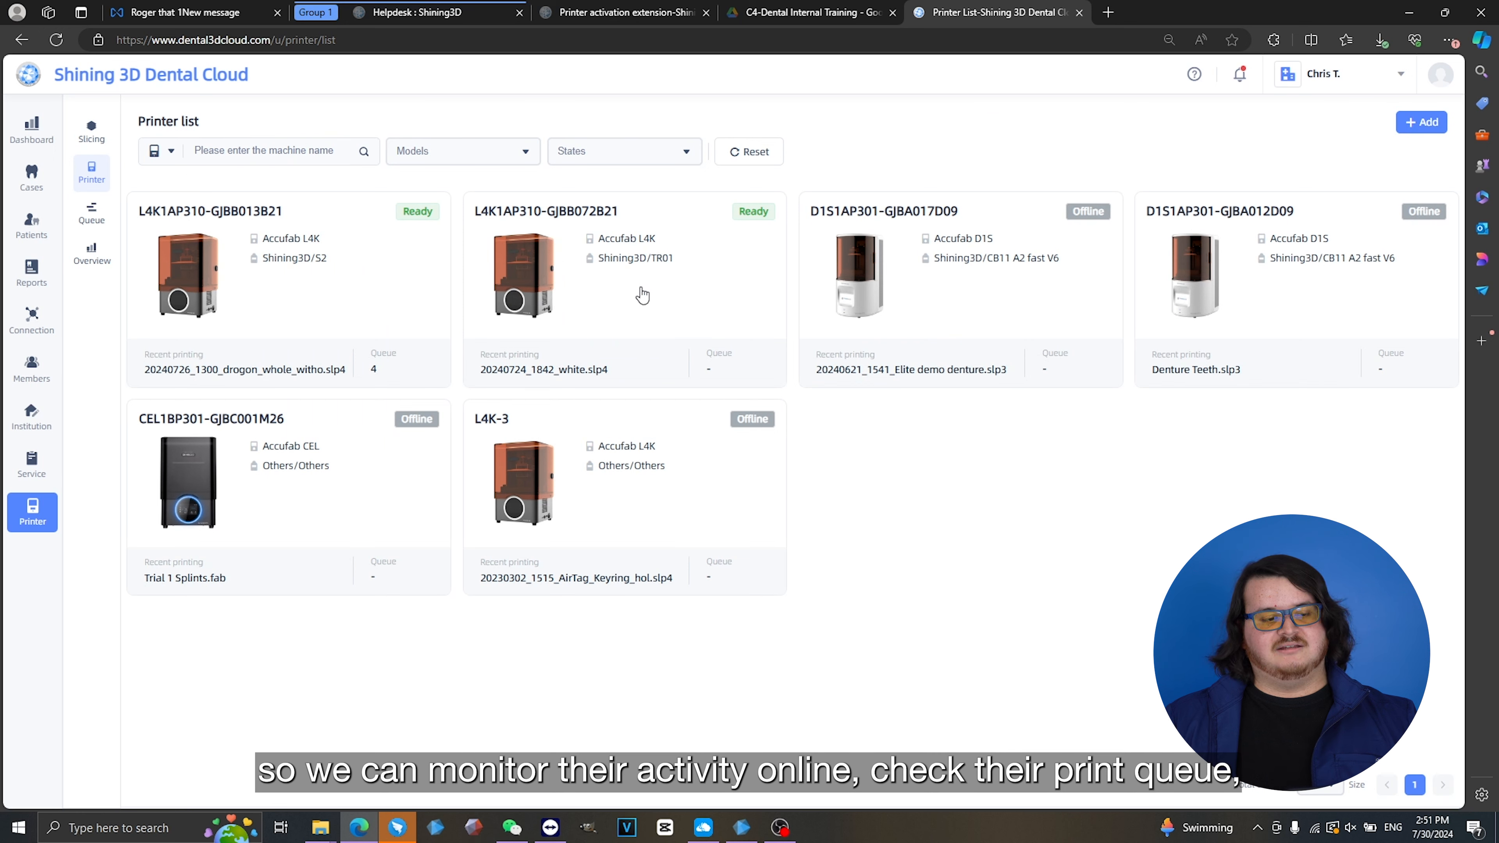
{"action": "left_click", "coordinate": [92, 213]}
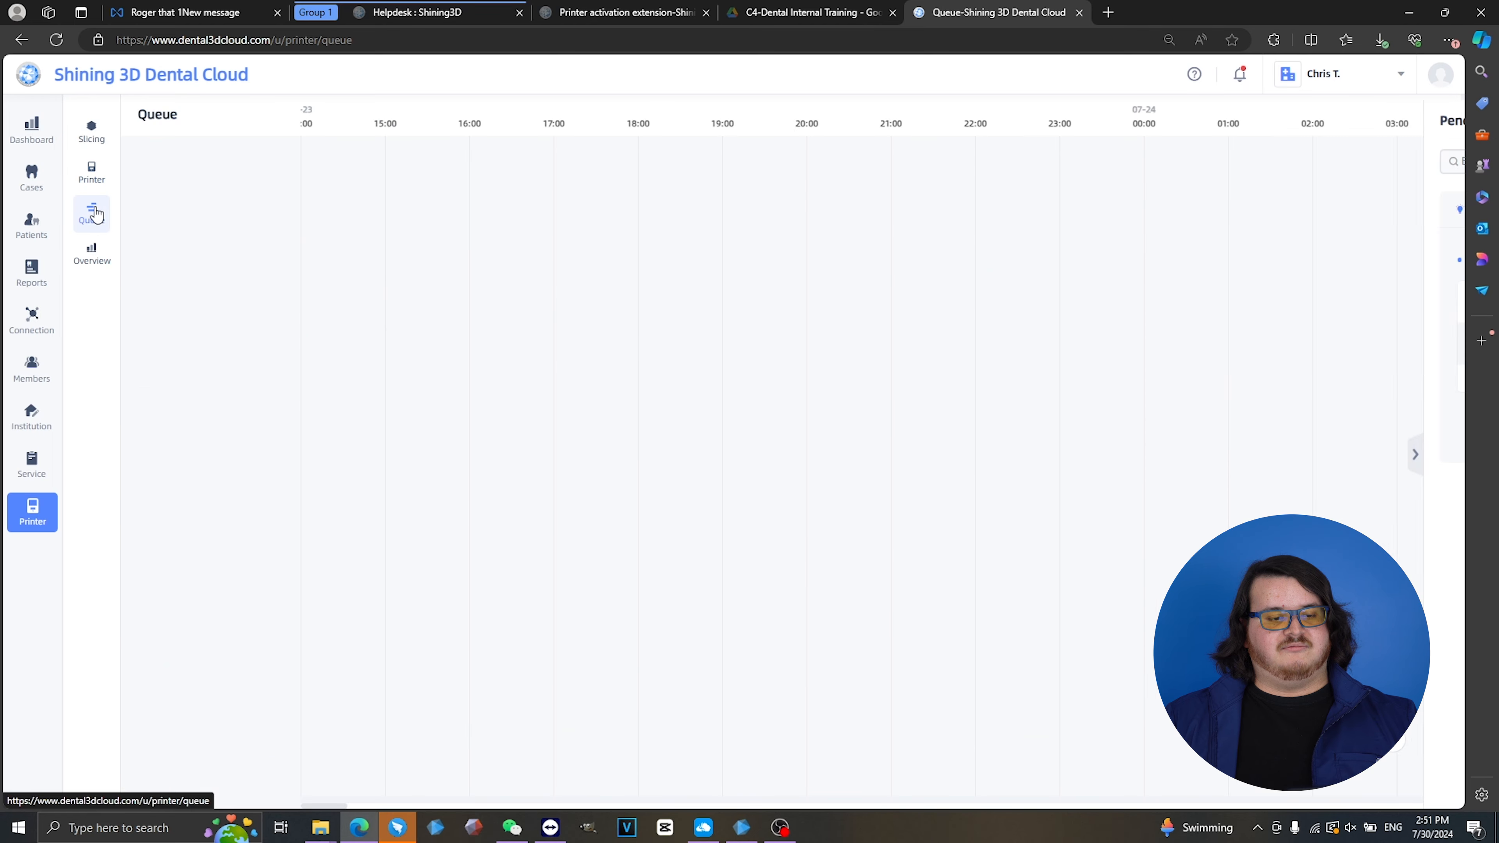
{"action": "left_click", "coordinate": [92, 252]}
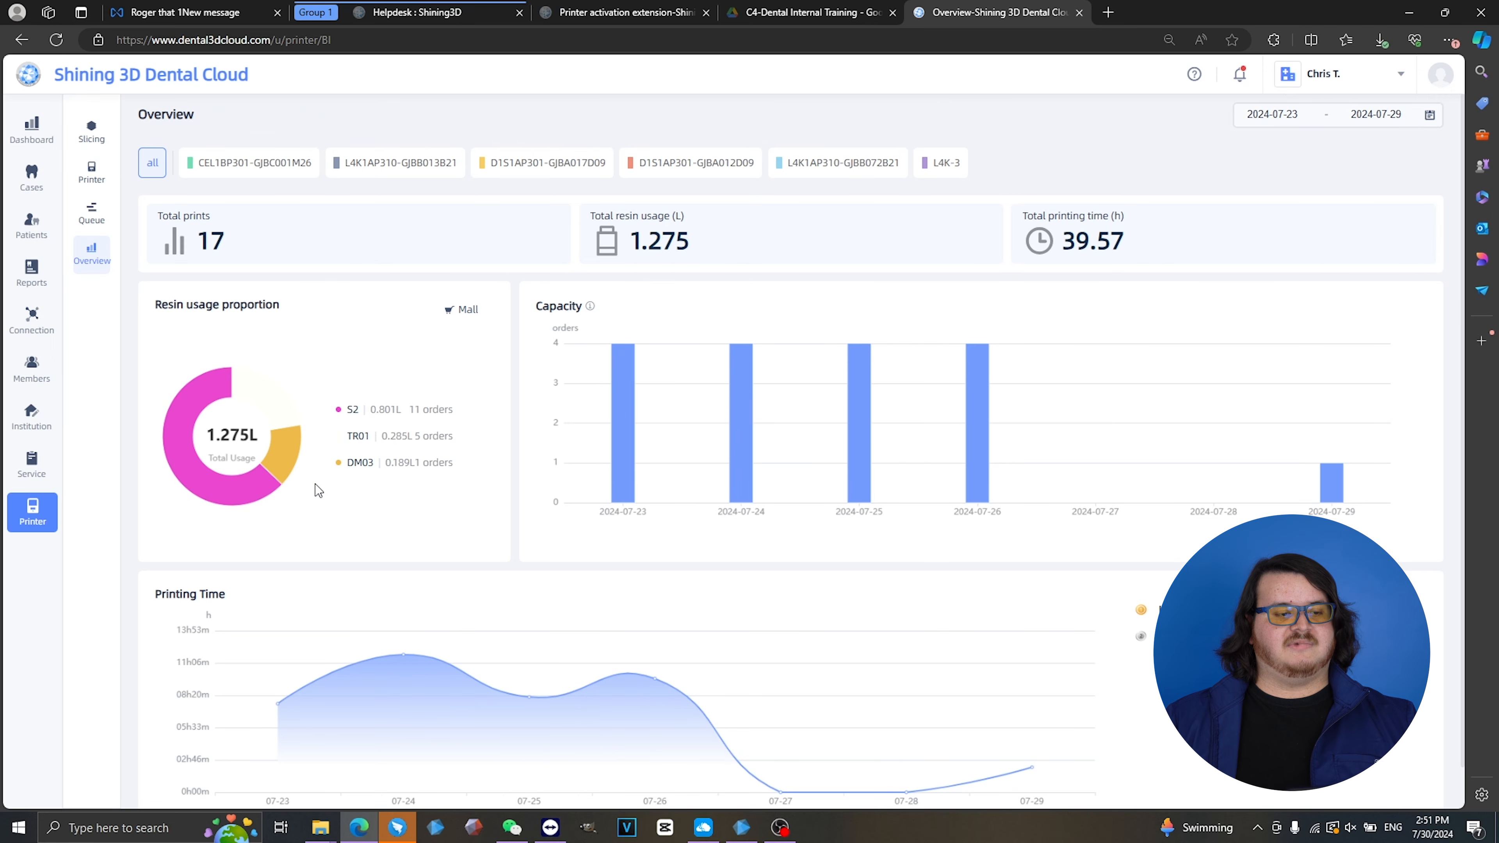
In the slicing section, fill in new splint application settings for the Accufab CEL with Shining3D SS01 HC resin, and discard them
{"action": "left_click", "coordinate": [93, 135]}
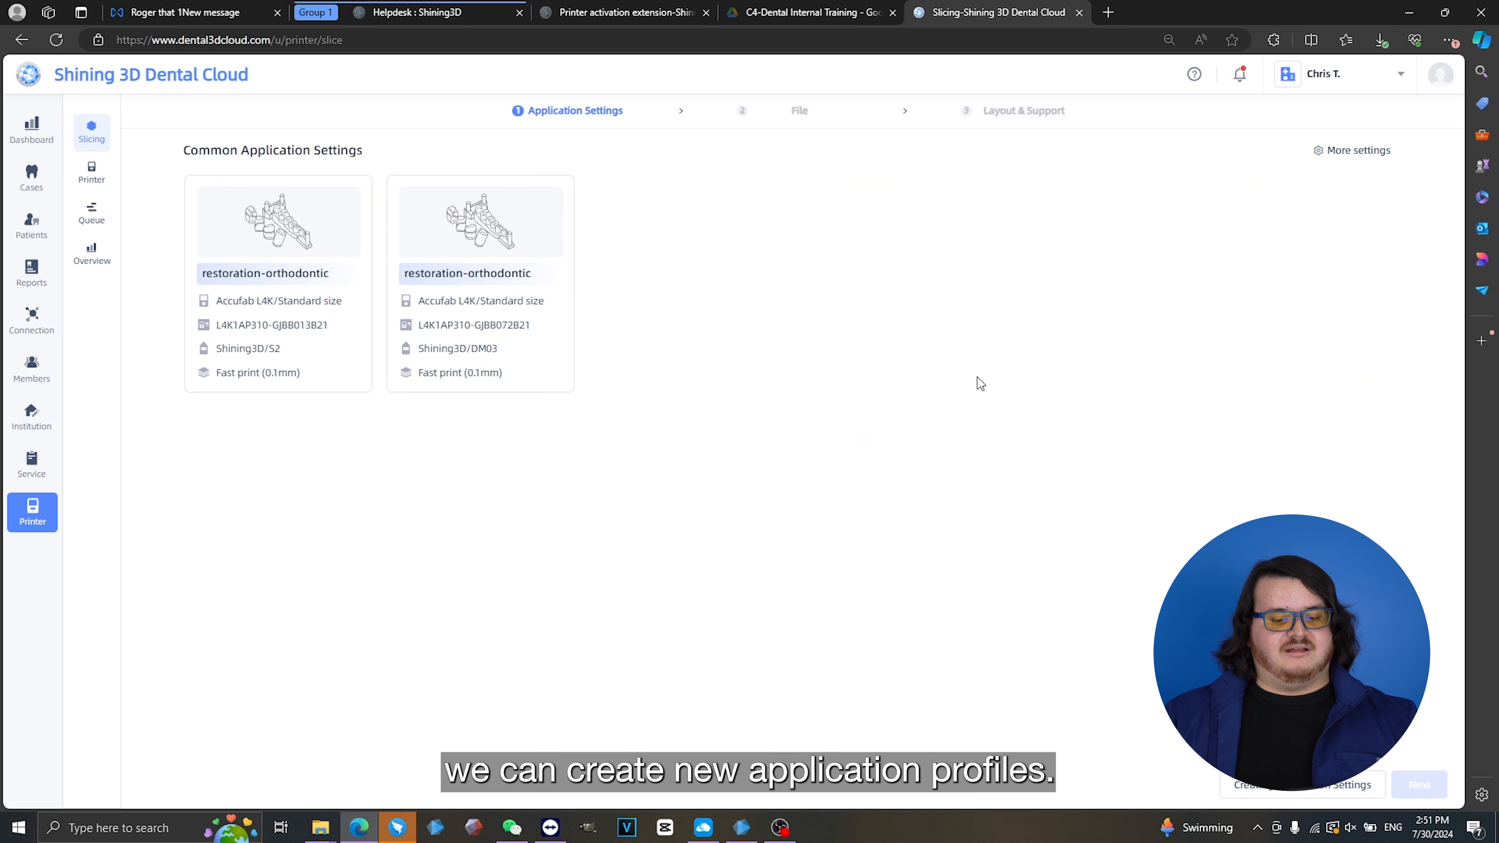
{"action": "left_click", "coordinate": [1269, 788]}
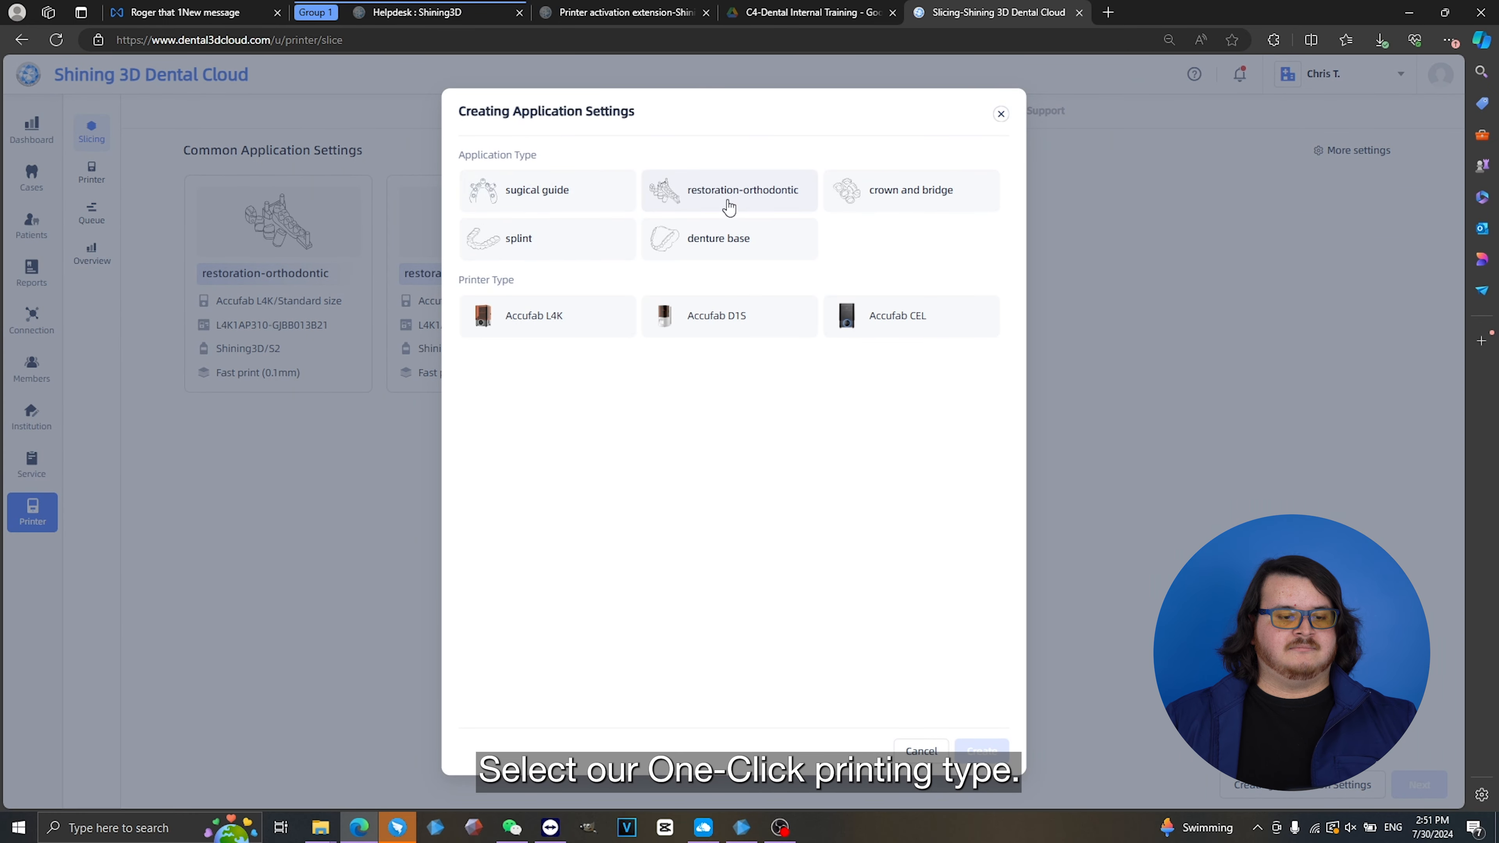
{"action": "left_click", "coordinate": [586, 241]}
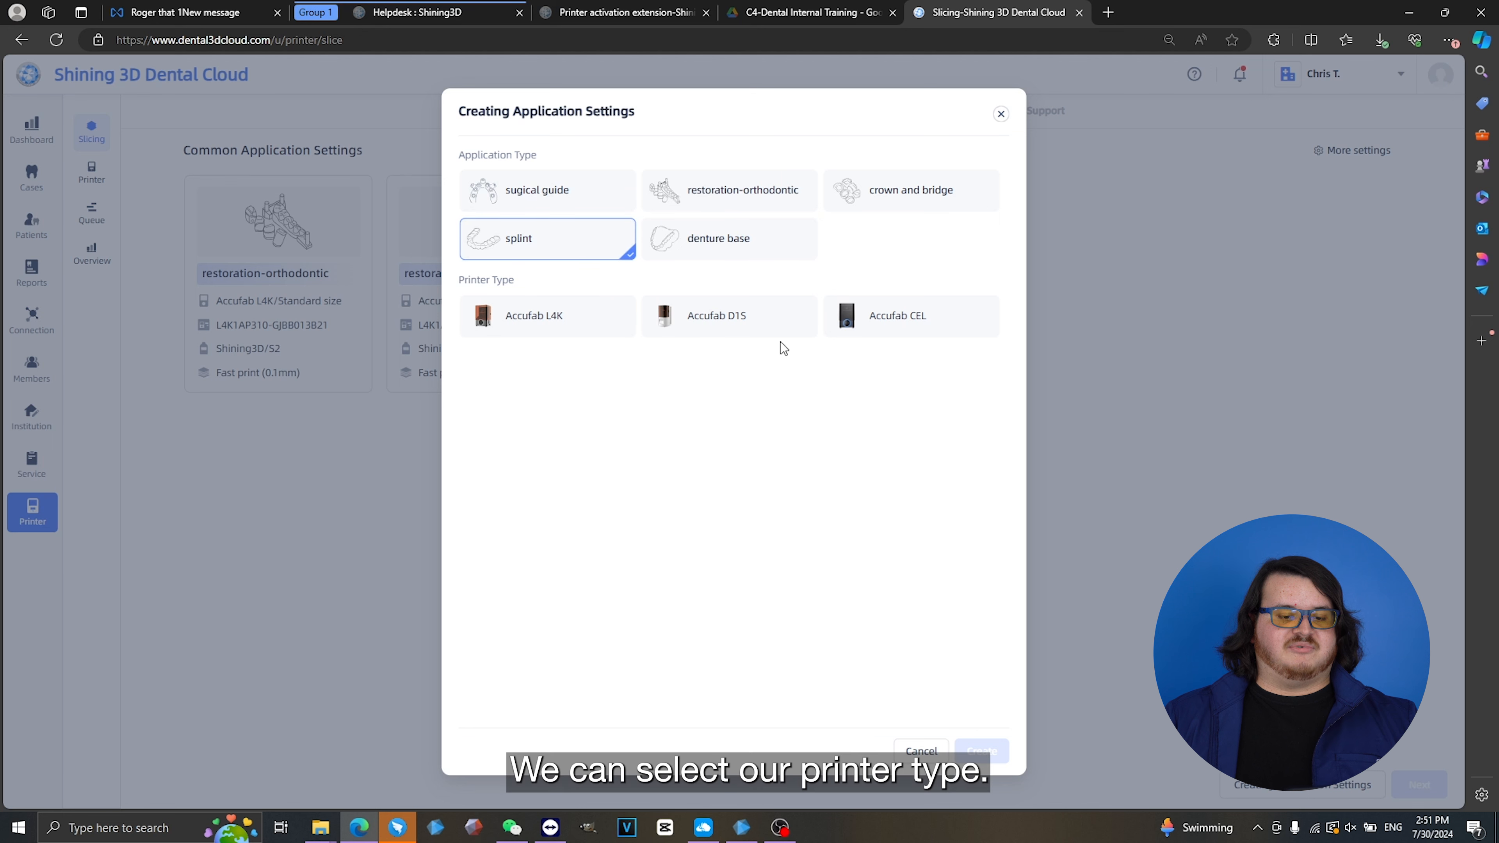
{"action": "left_click", "coordinate": [881, 327]}
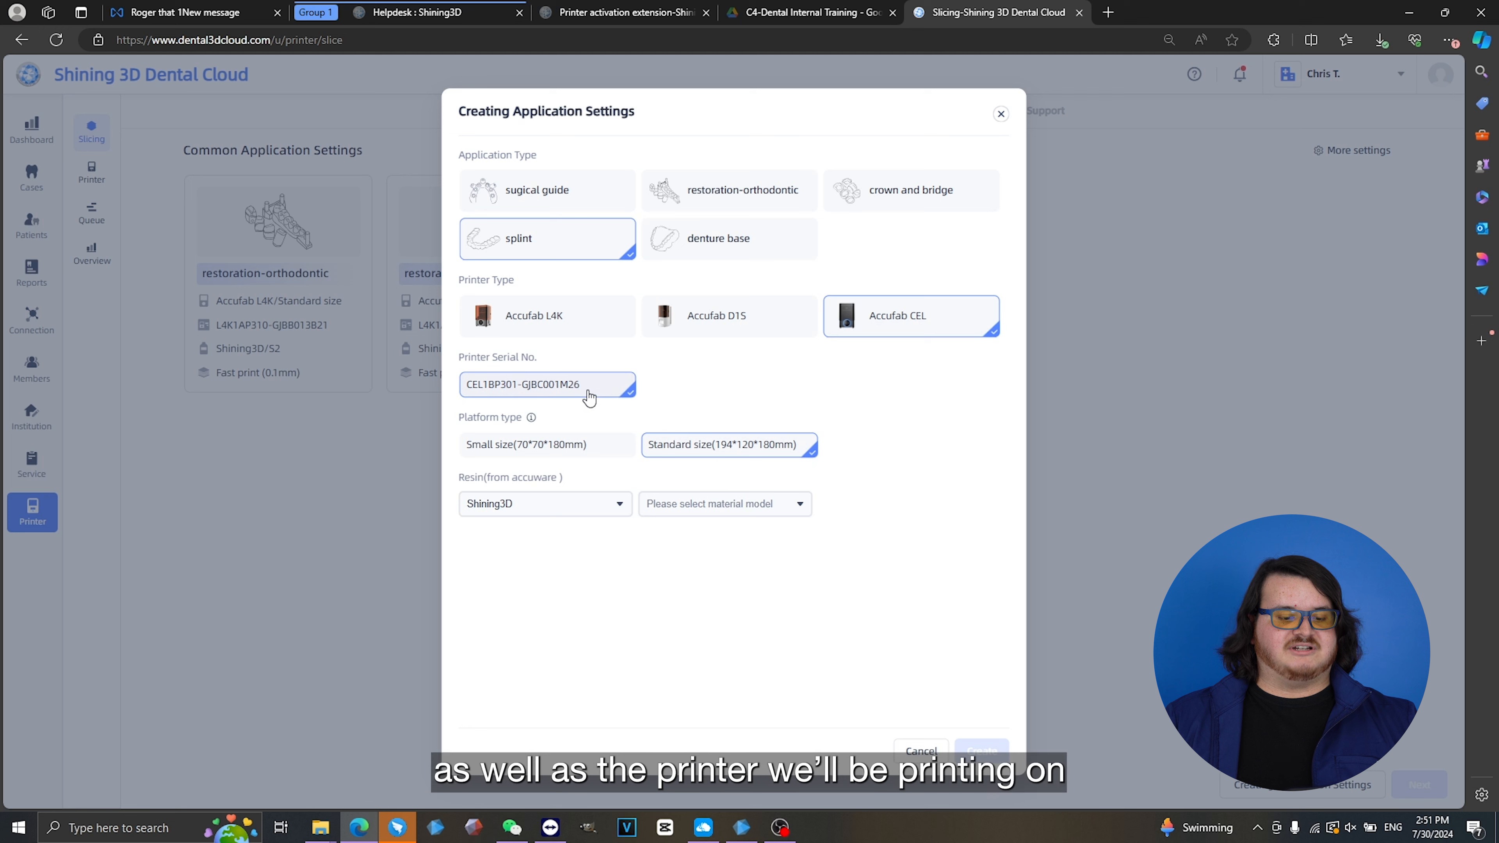
{"action": "left_click", "coordinate": [718, 514]}
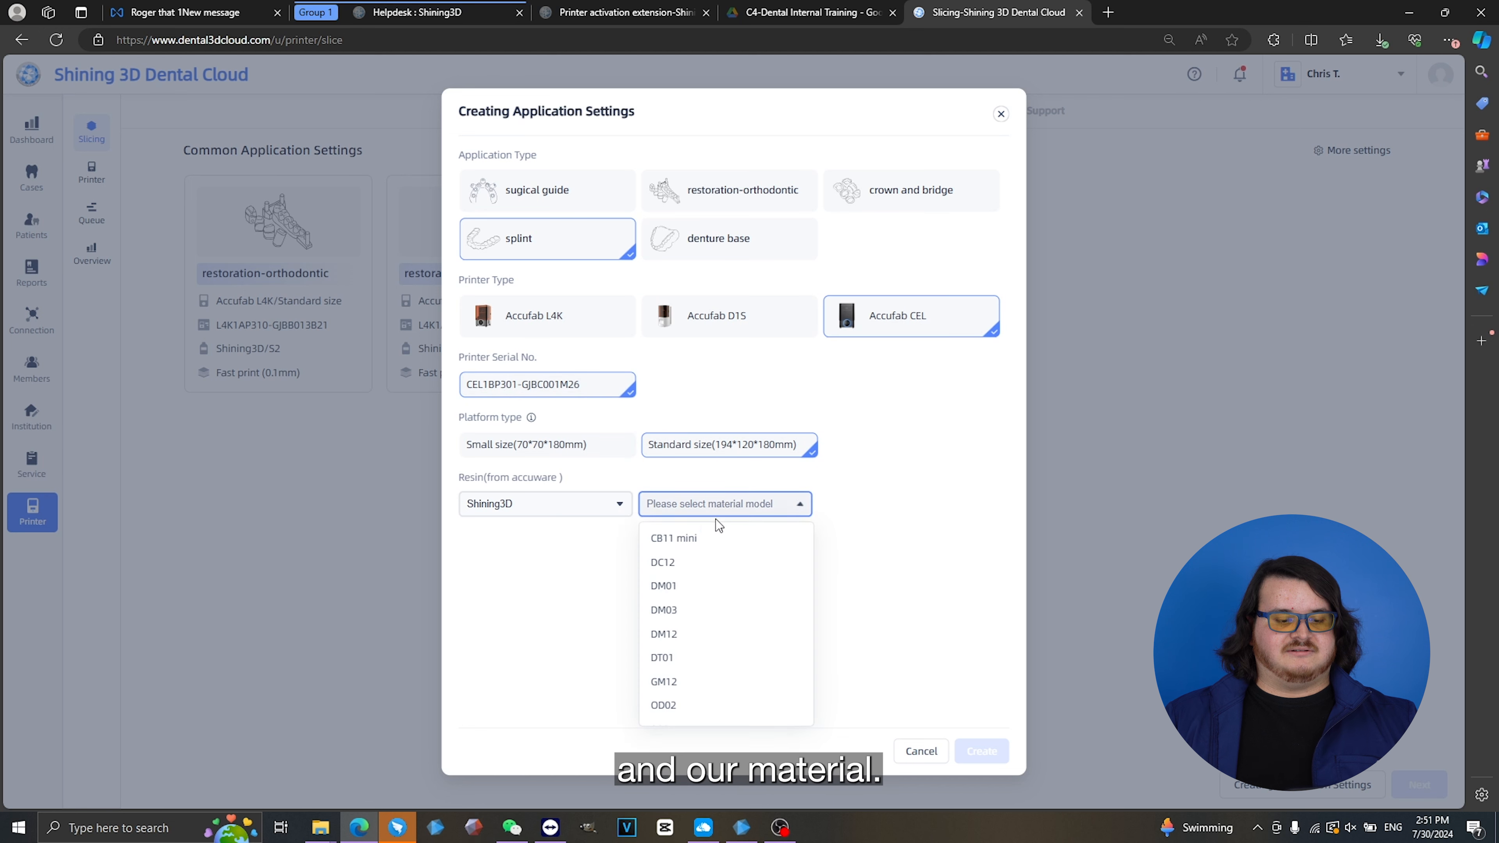
{"action": "scroll", "coordinate": [709, 619], "scroll_direction": "down", "scroll_amount": 2}
{"action": "left_click", "coordinate": [694, 636]}
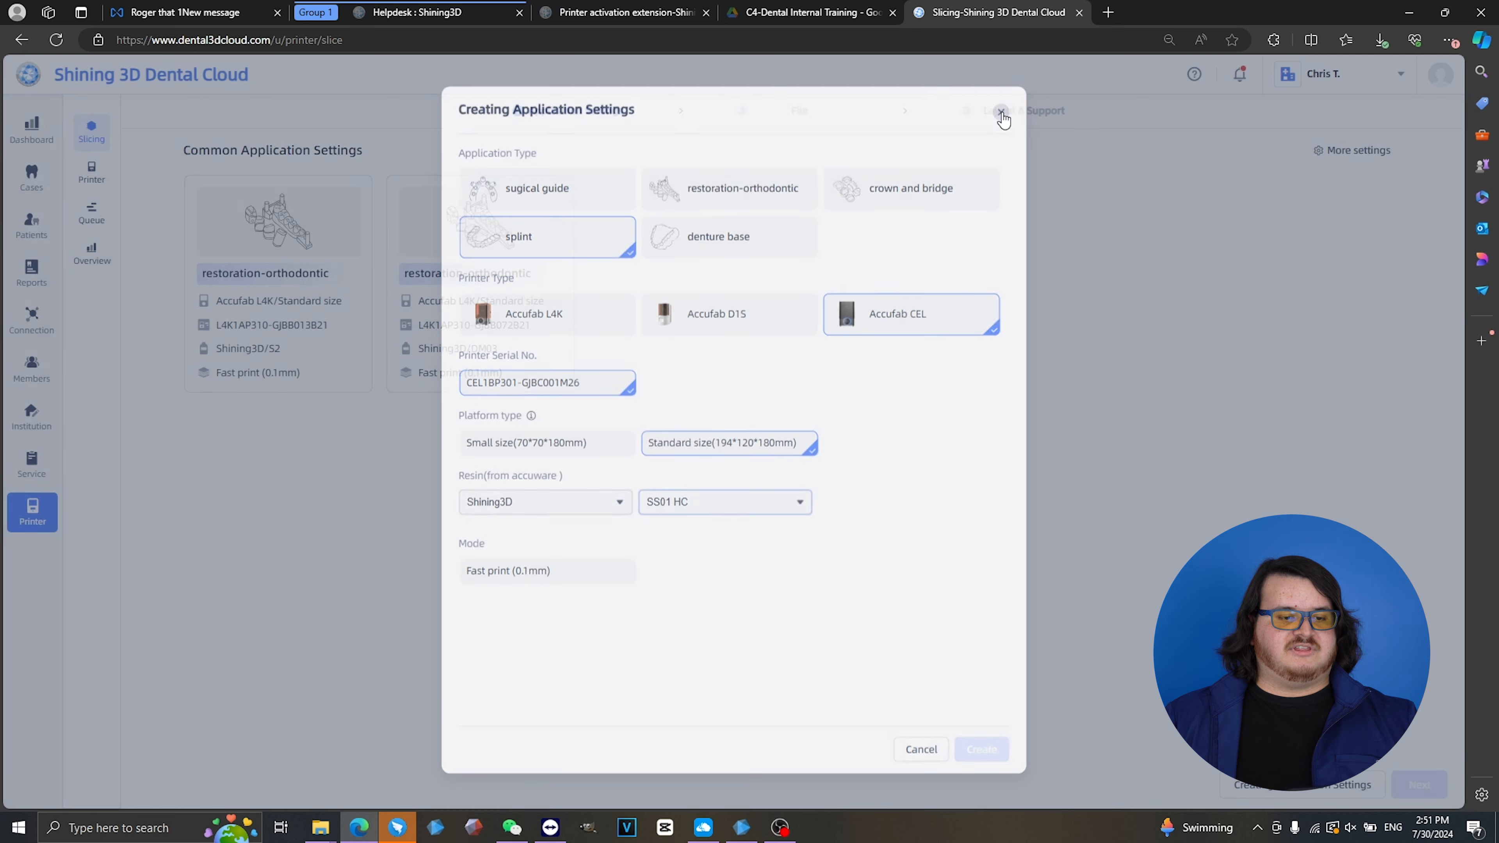
{"action": "left_click", "coordinate": [1001, 114]}
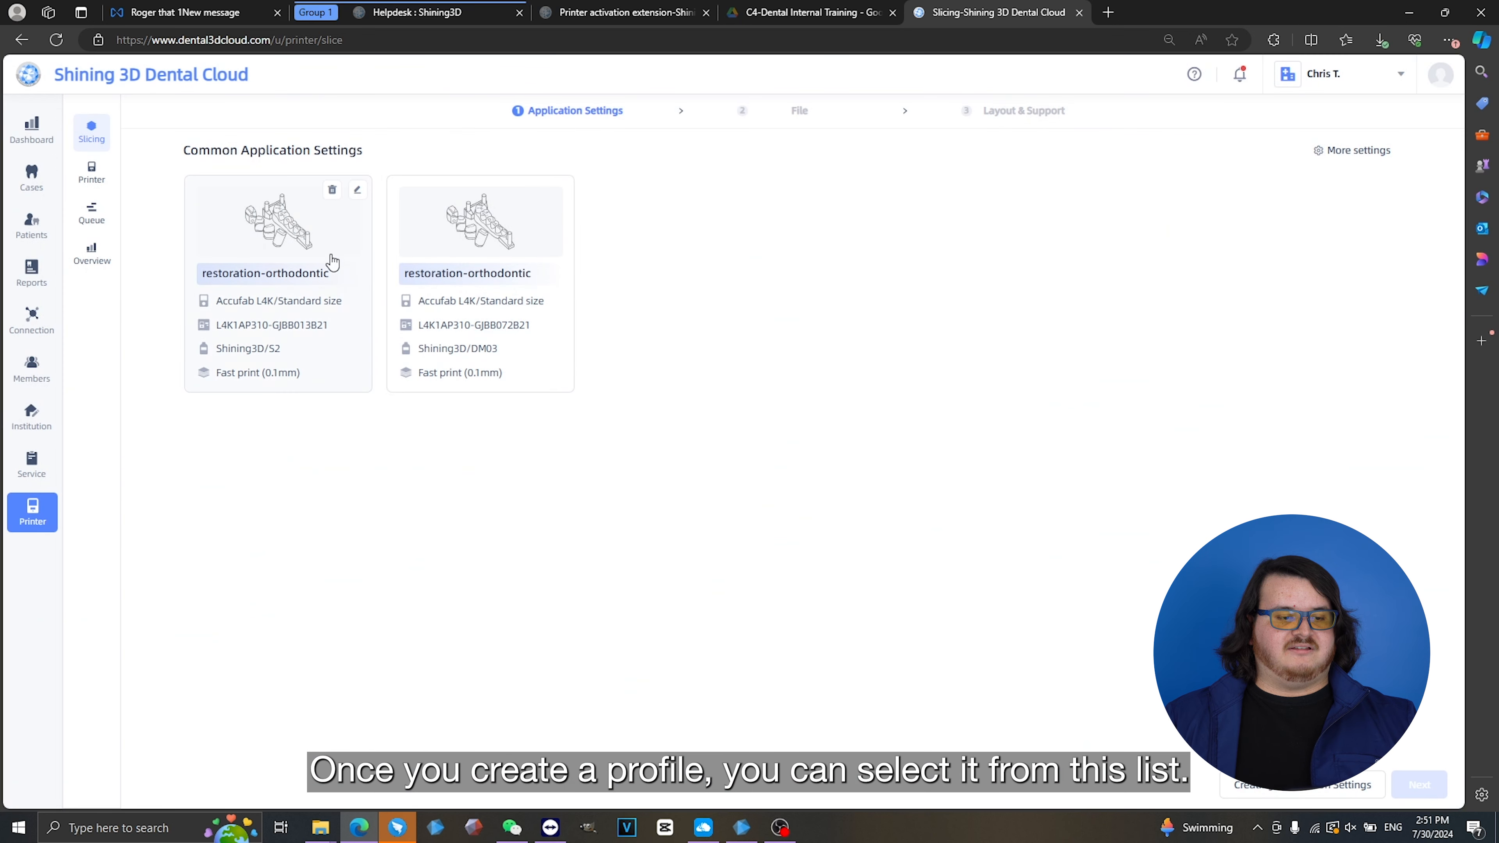
Using the restoration-orthodontic profile with Shining3D/S2 resin, import the local before-treatment orthodontic model and generate its automatic layout
{"action": "left_click", "coordinate": [267, 248]}
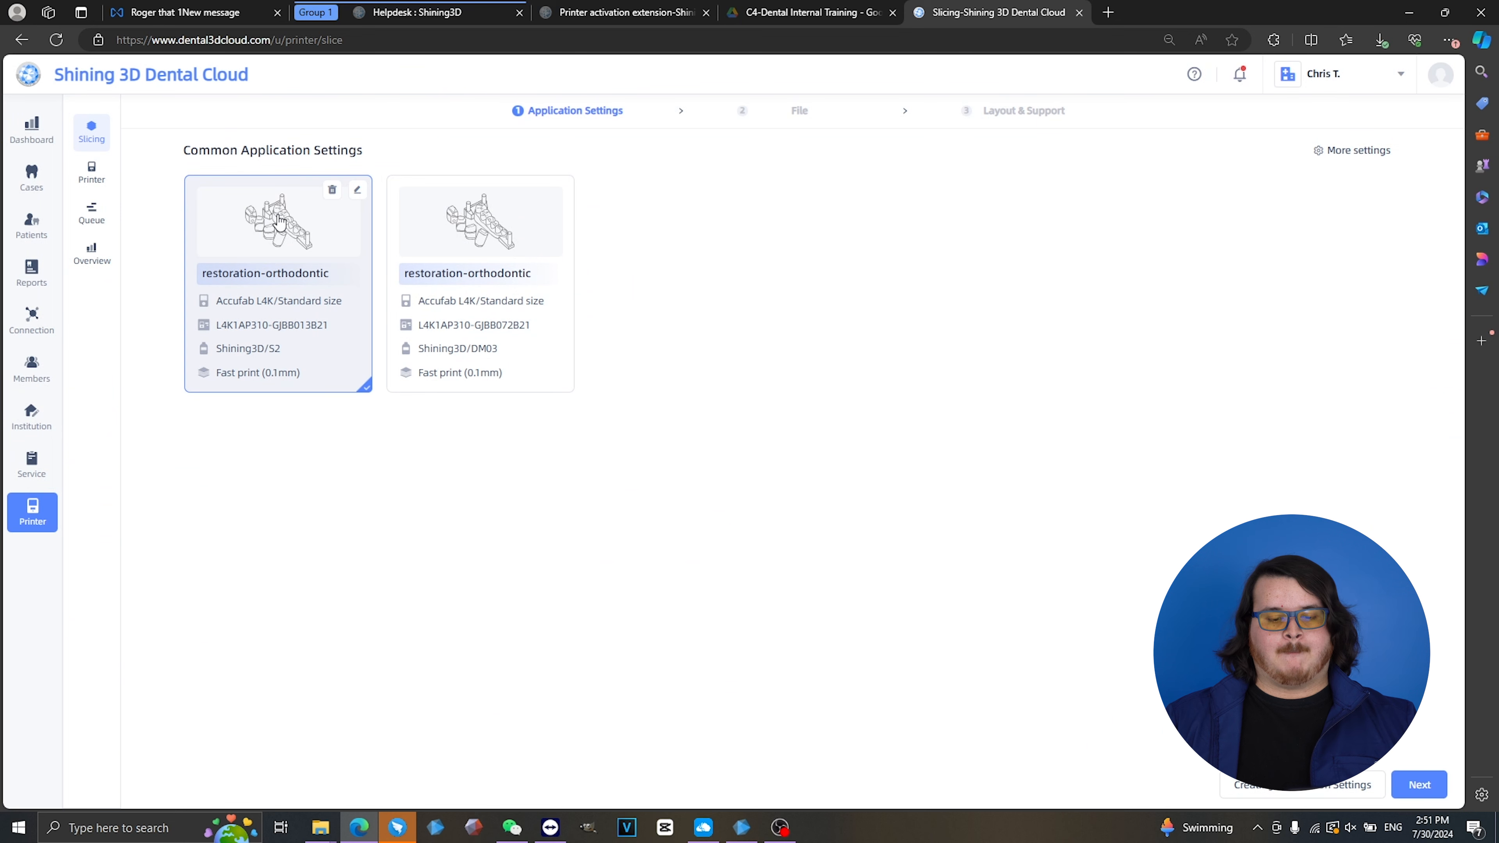
{"action": "left_click", "coordinate": [1419, 784]}
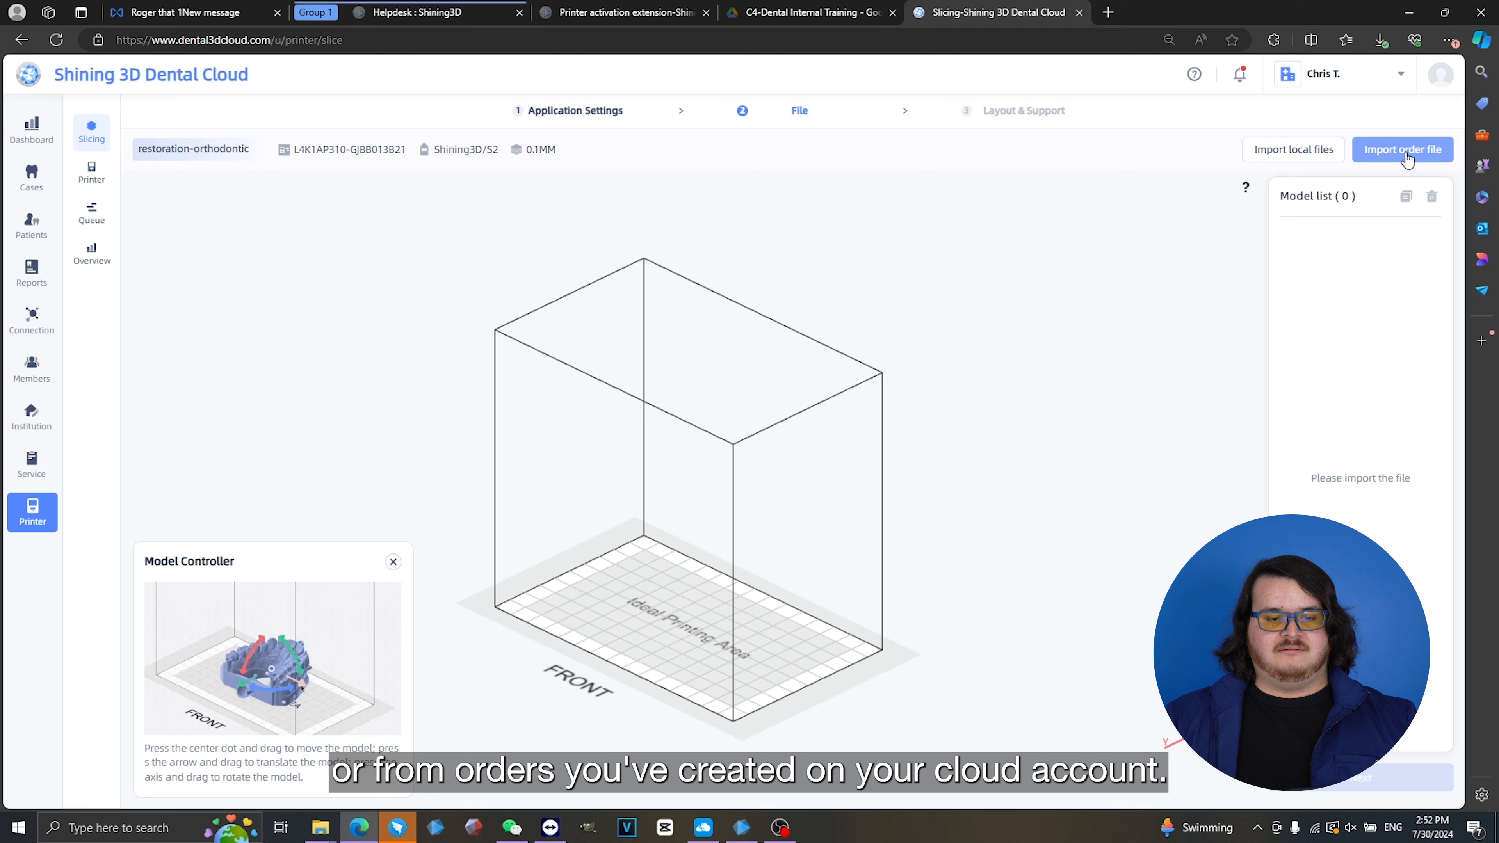
{"action": "left_click", "coordinate": [1289, 150]}
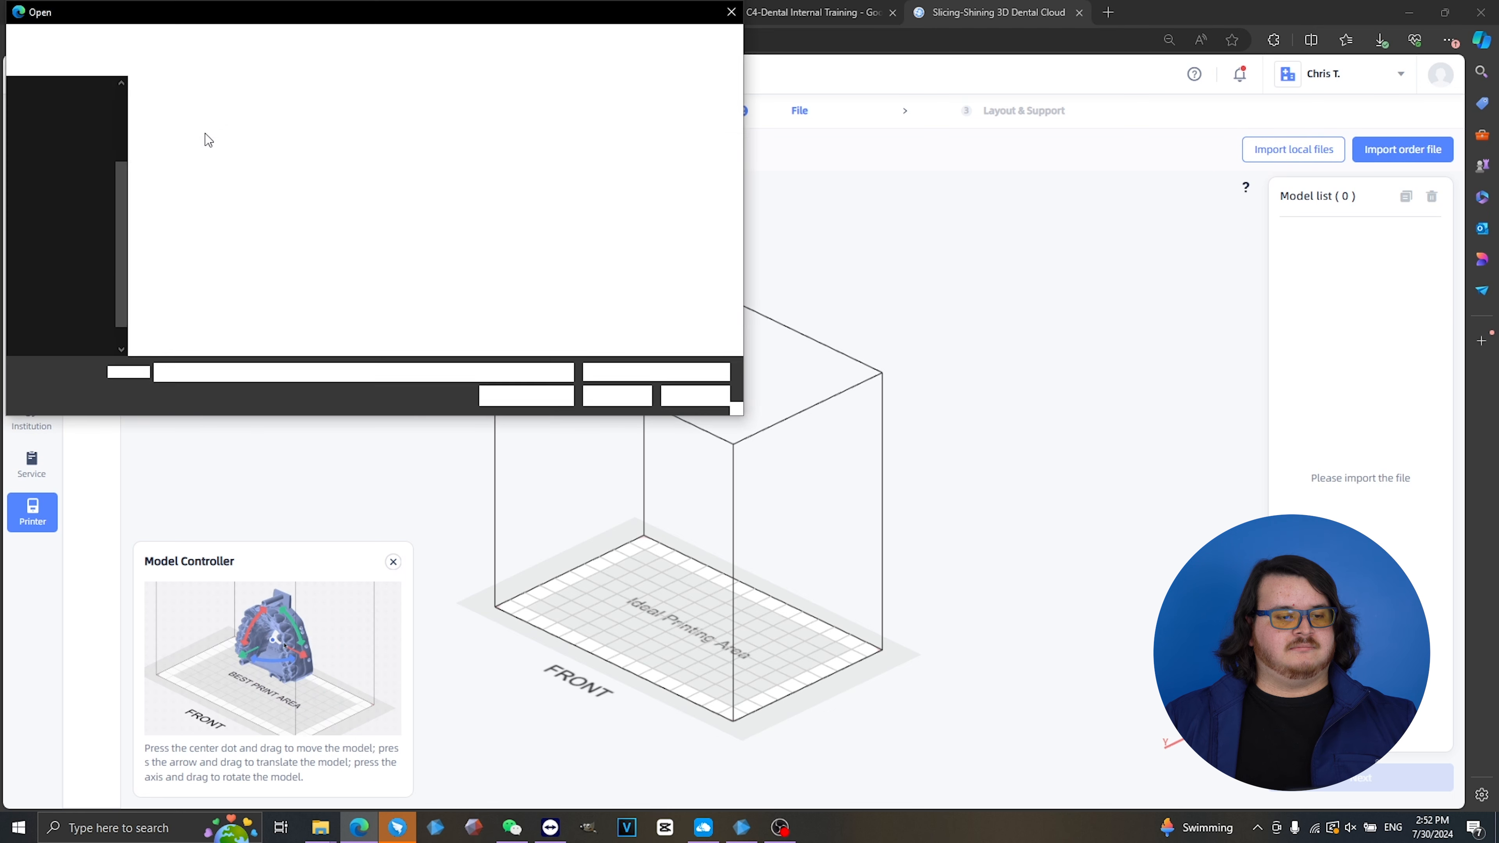
{"action": "left_click", "coordinate": [246, 126]}
{"action": "left_click", "coordinate": [589, 391]}
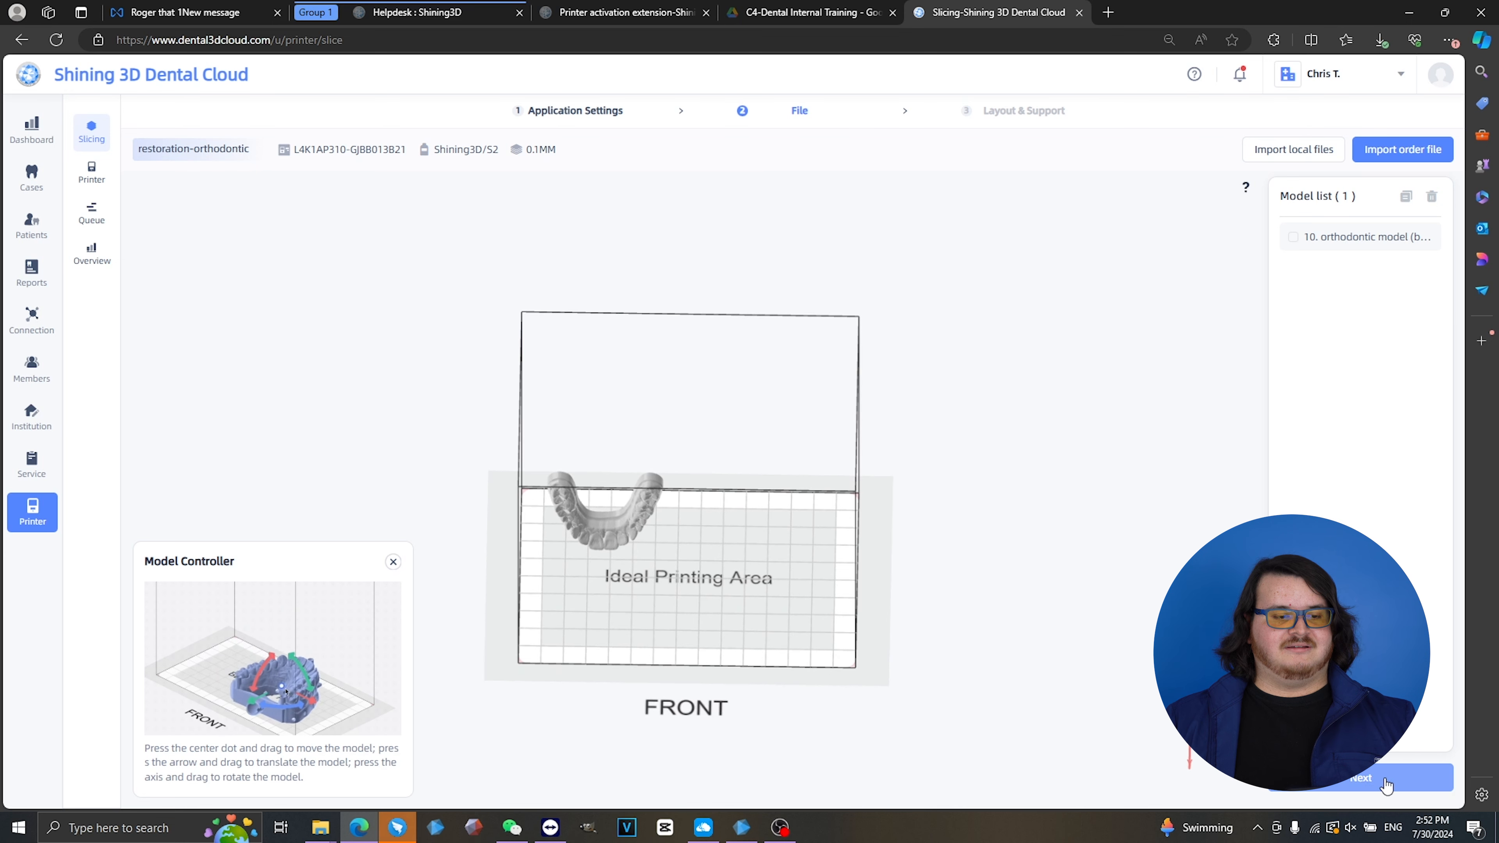
{"action": "left_click", "coordinate": [1356, 780]}
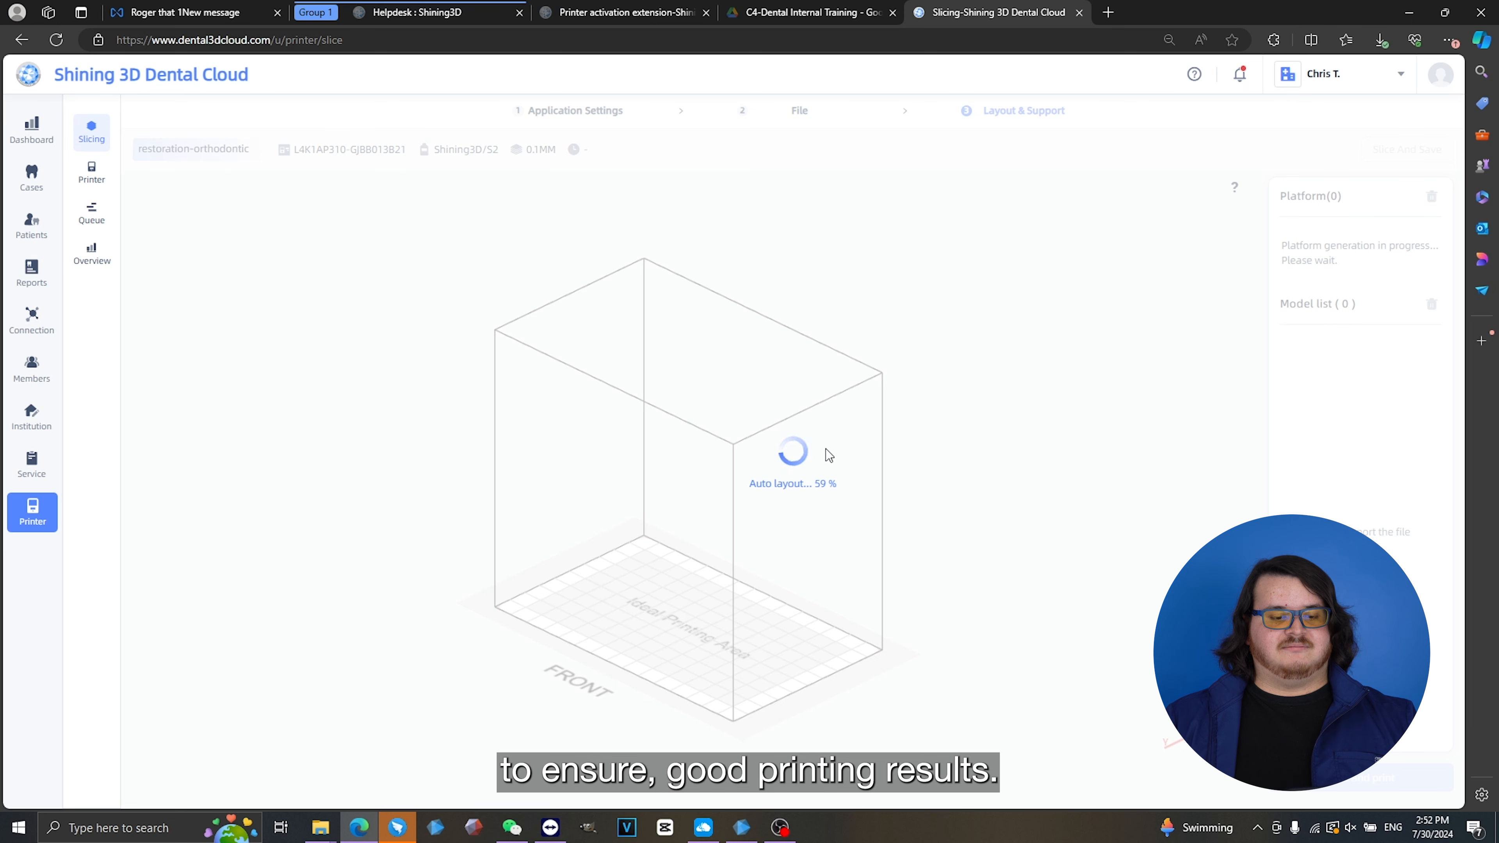
{"action": "left_click_drag", "start_coordinate": [951, 478], "coordinate": [757, 623]}
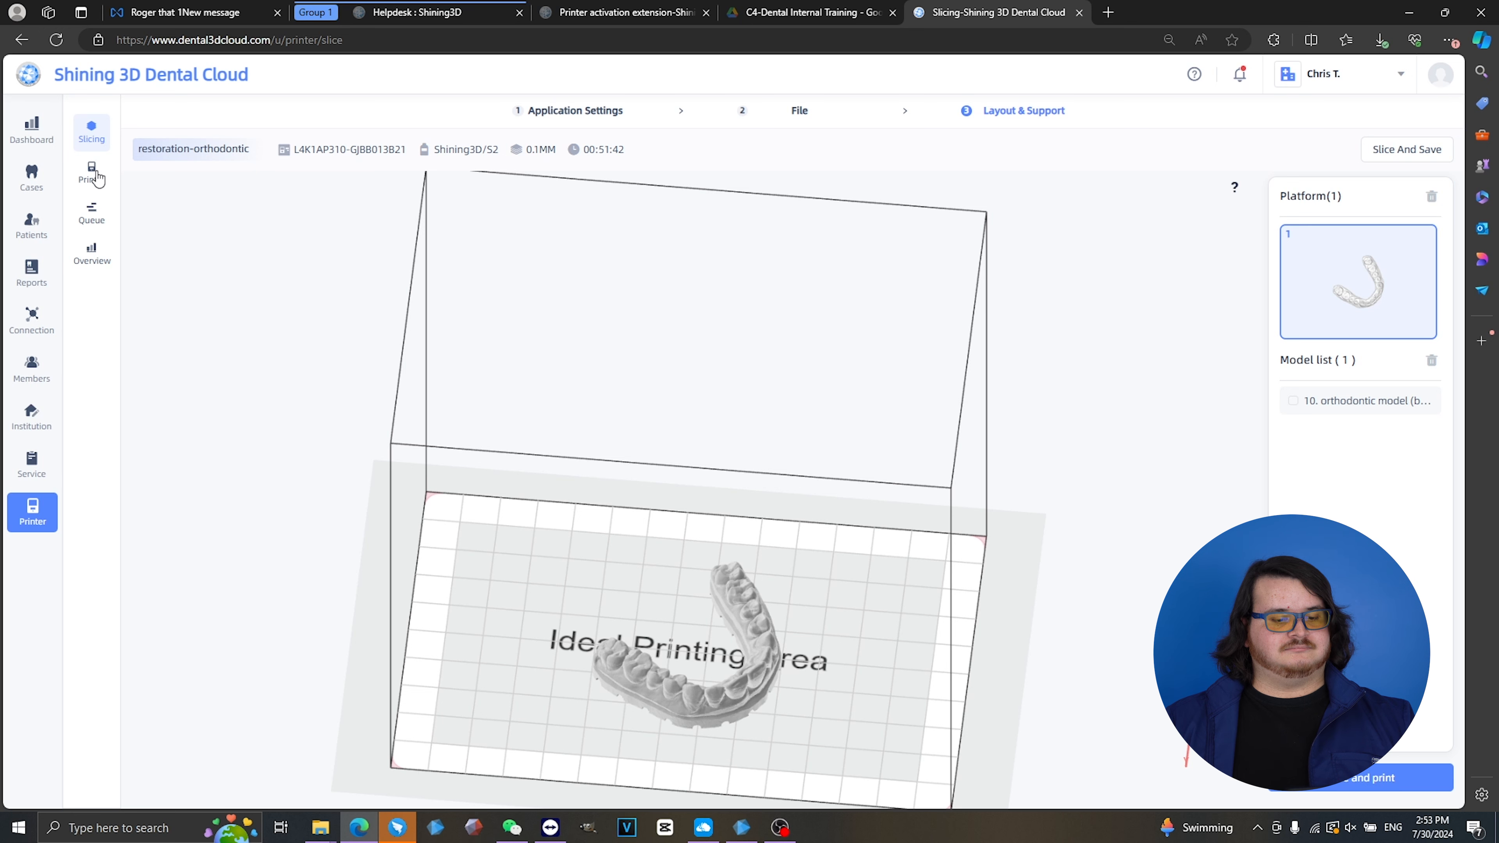
Switch to AccuWare, open the online help manual, and look through its foreword and the network settings page under Setup
{"action": "left_click", "coordinate": [744, 832]}
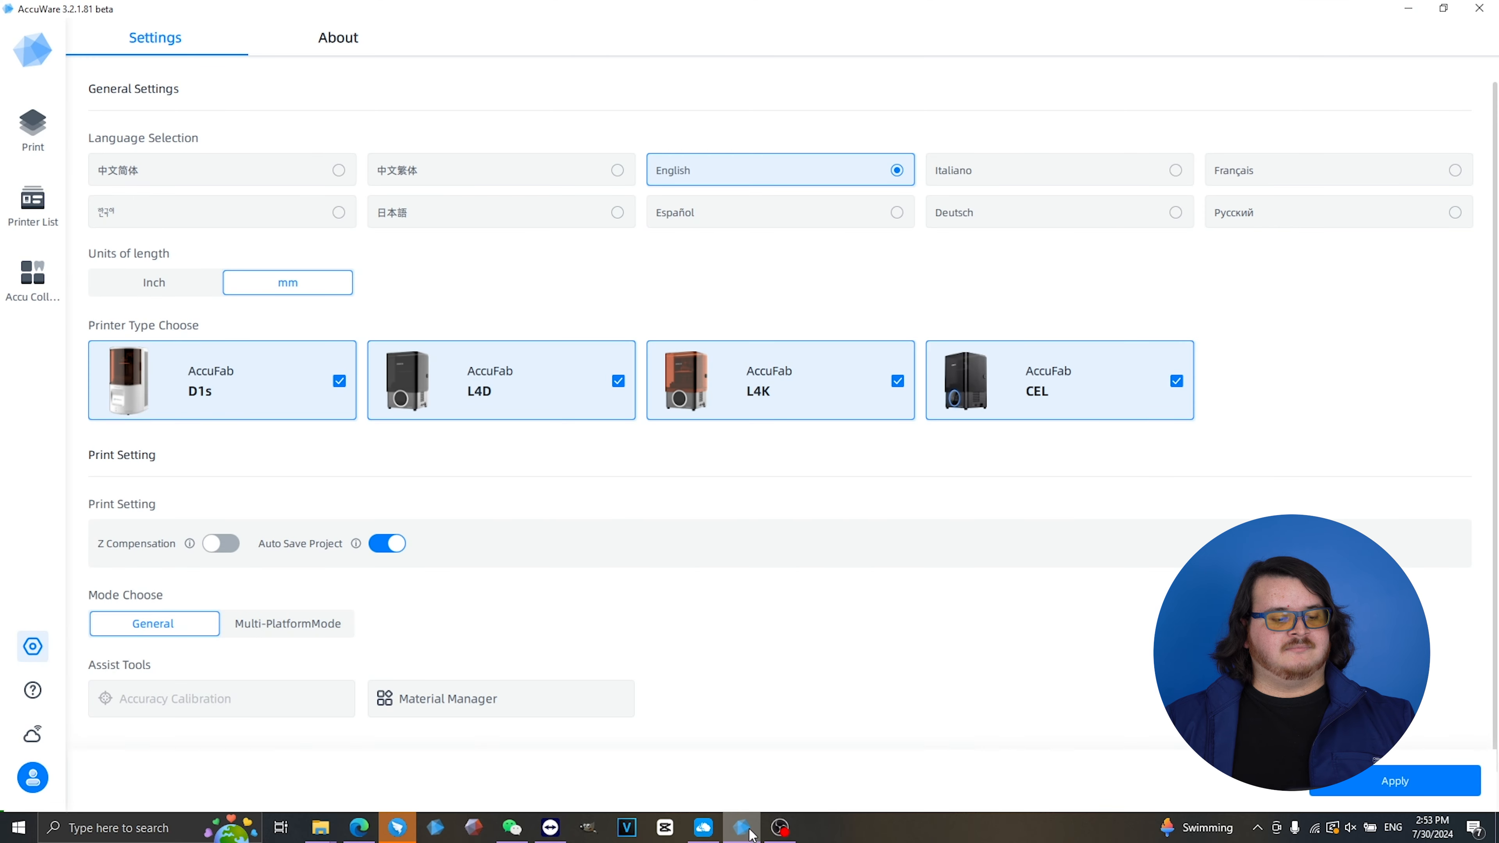
{"action": "left_click", "coordinate": [32, 696]}
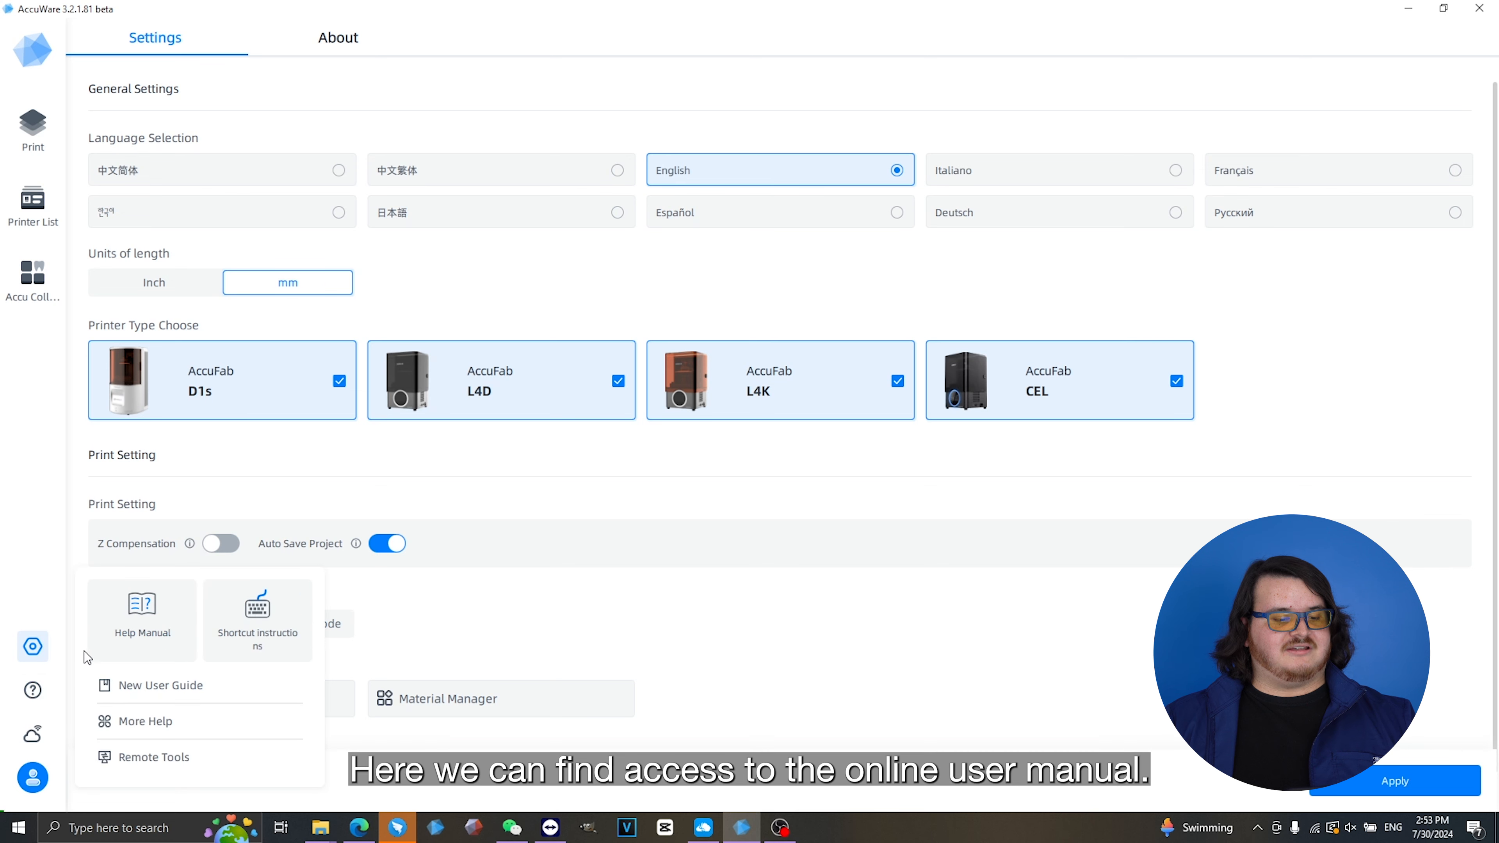
{"action": "left_click", "coordinate": [149, 618]}
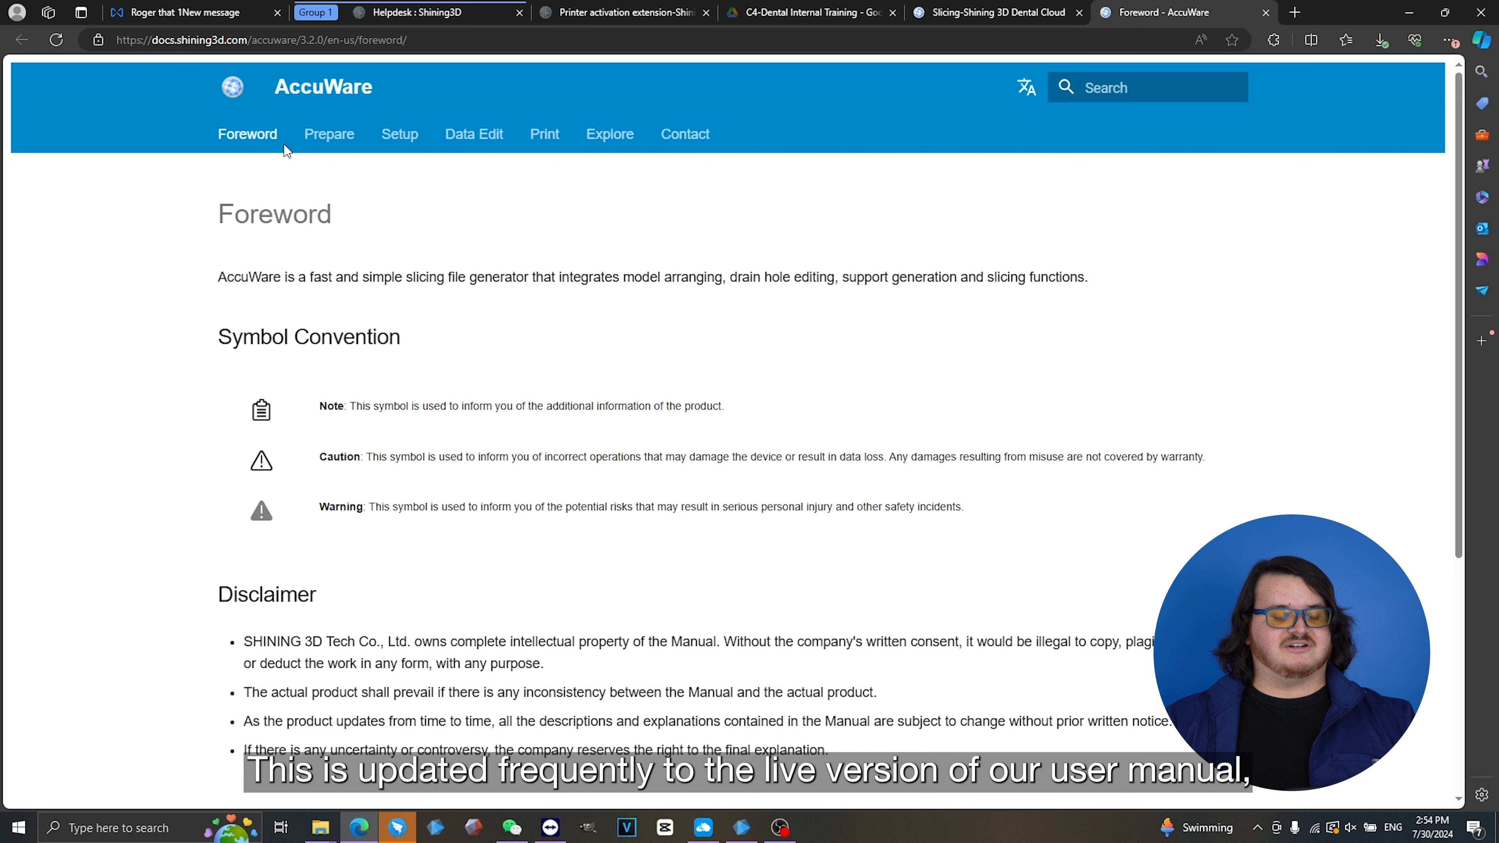
{"action": "scroll", "coordinate": [531, 195], "scroll_direction": "down", "scroll_amount": 3}
{"action": "left_click", "coordinate": [407, 140]}
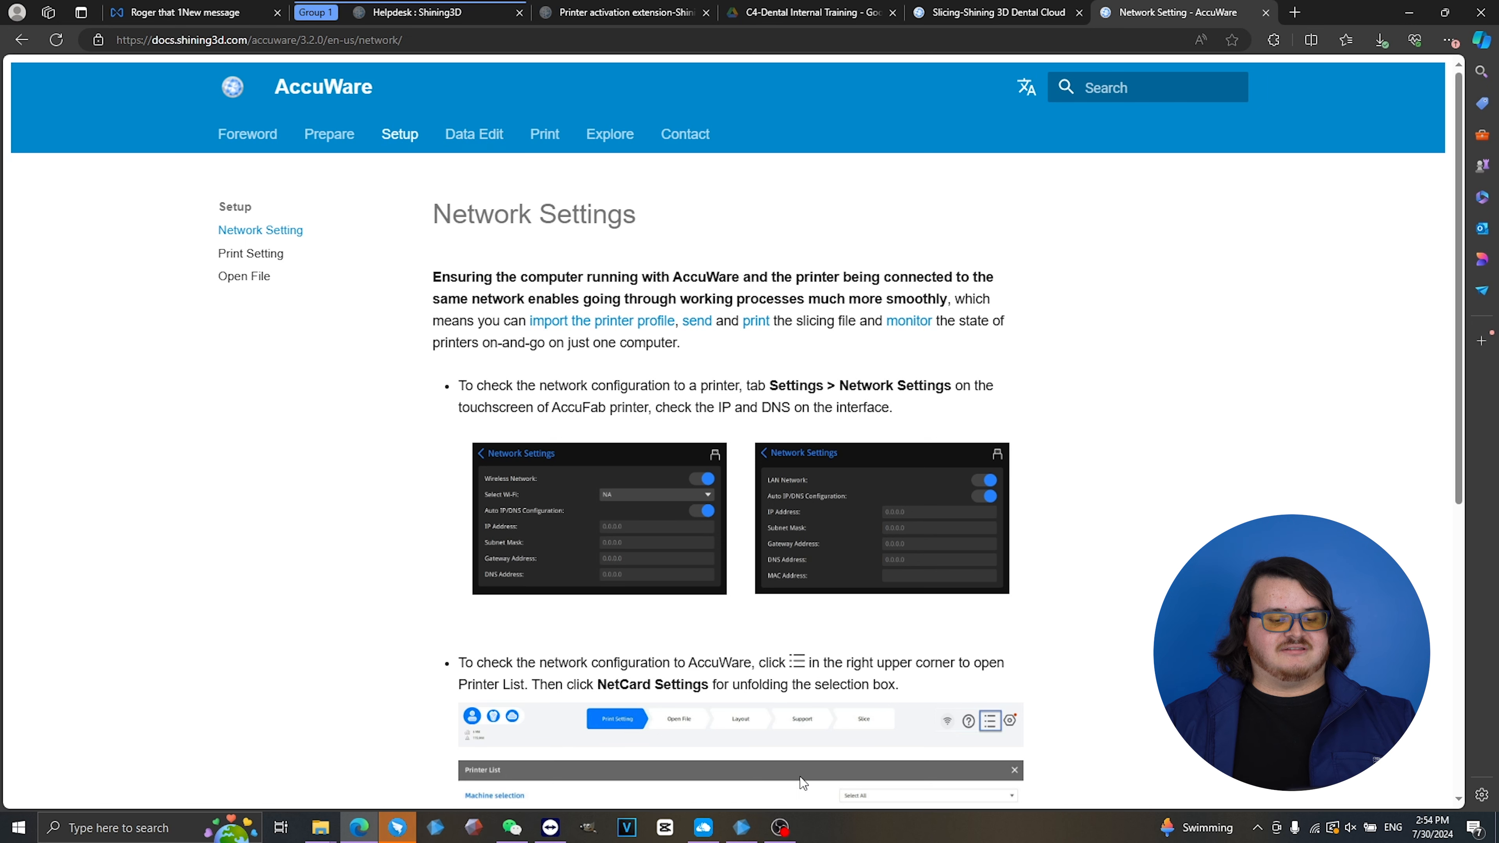
Switch back to AccuWare and review the shortcut instructions for camera views and model operations
{"action": "left_click", "coordinate": [742, 827]}
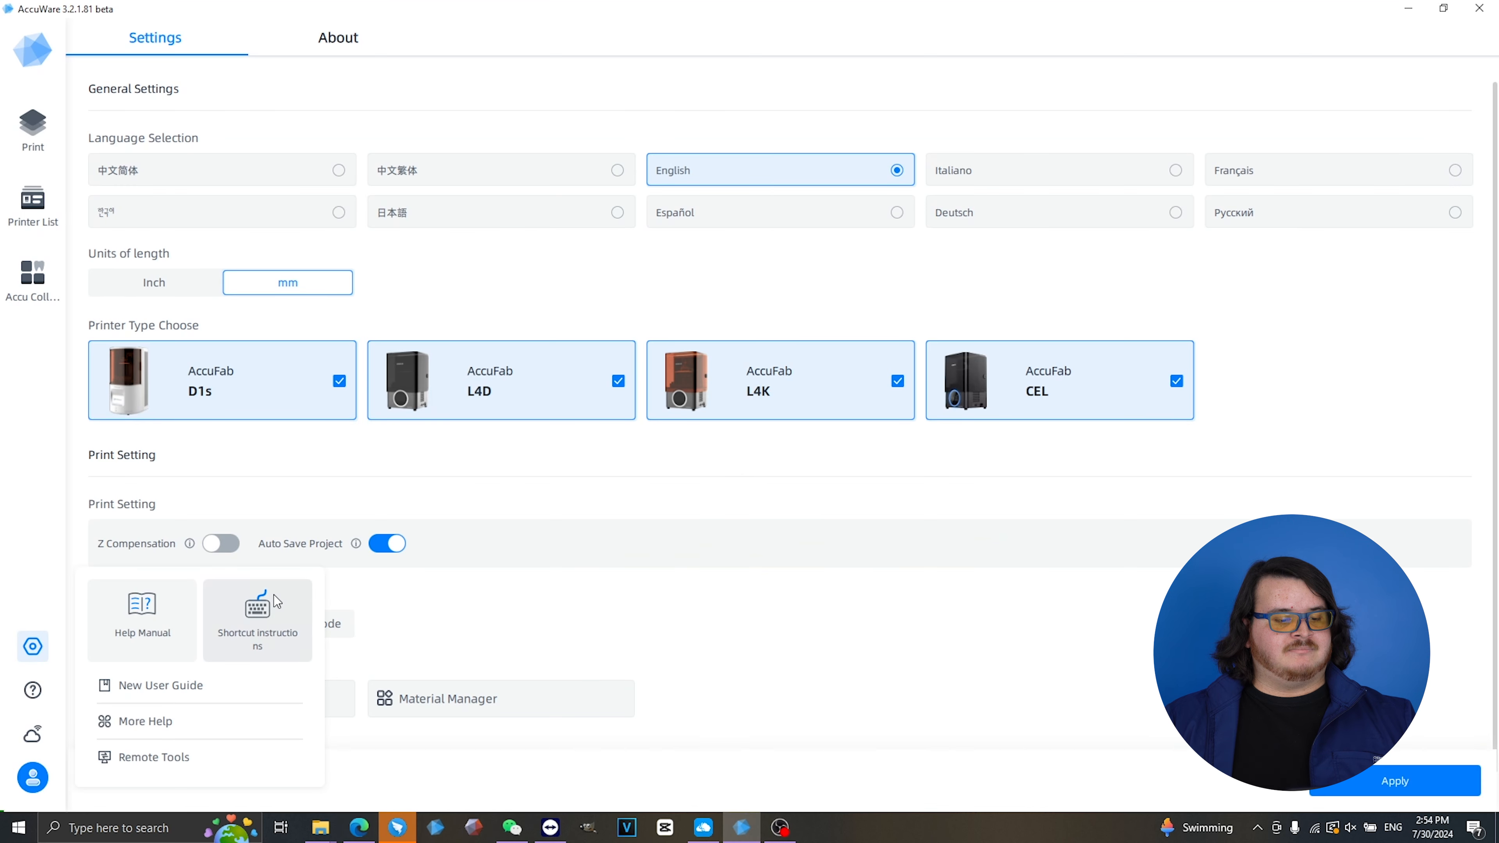
{"action": "left_click", "coordinate": [258, 614]}
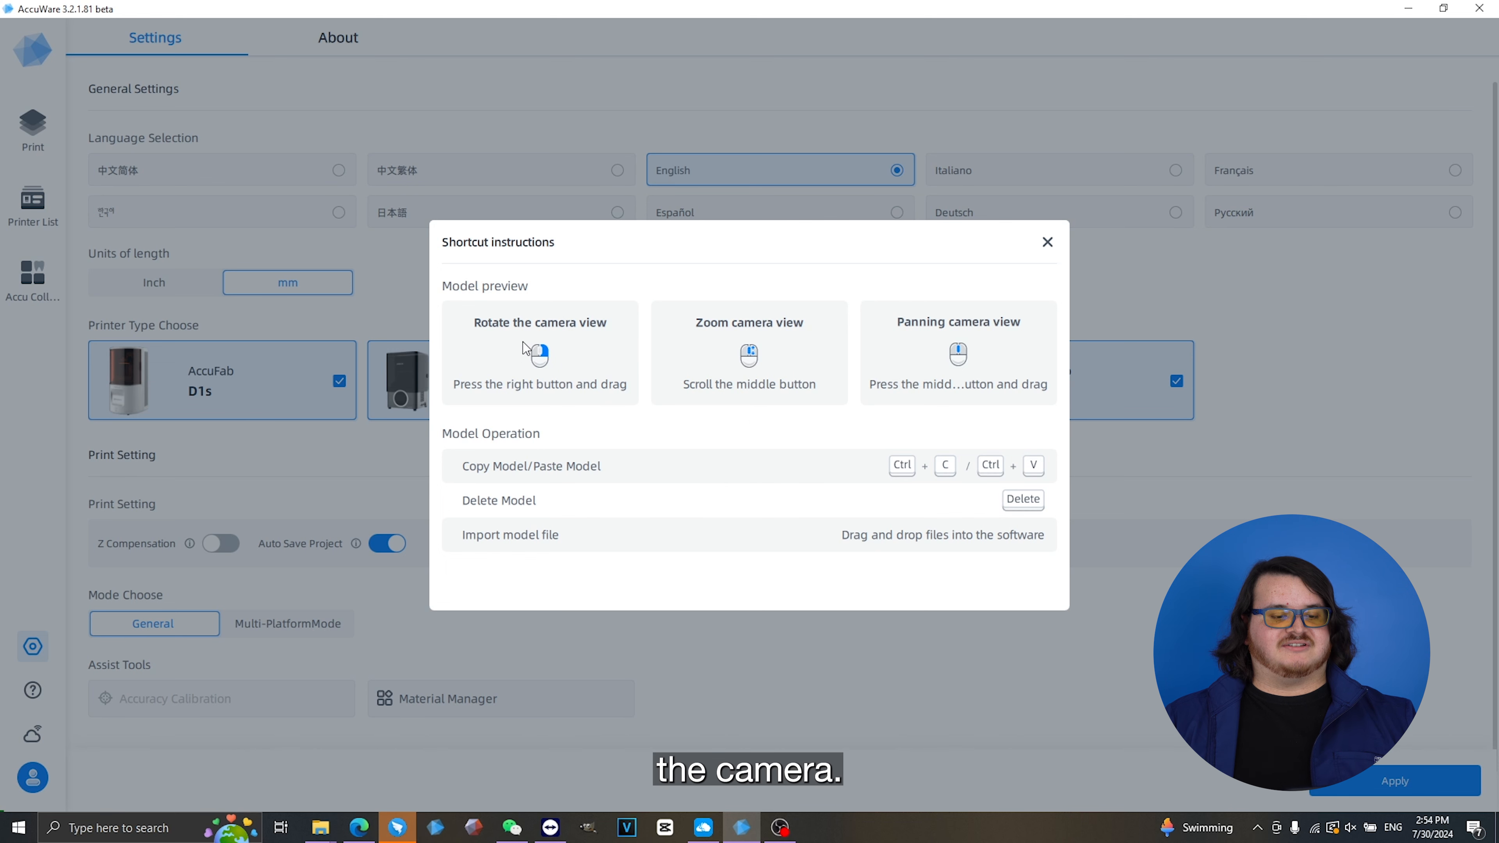
{"action": "left_click", "coordinate": [1047, 242]}
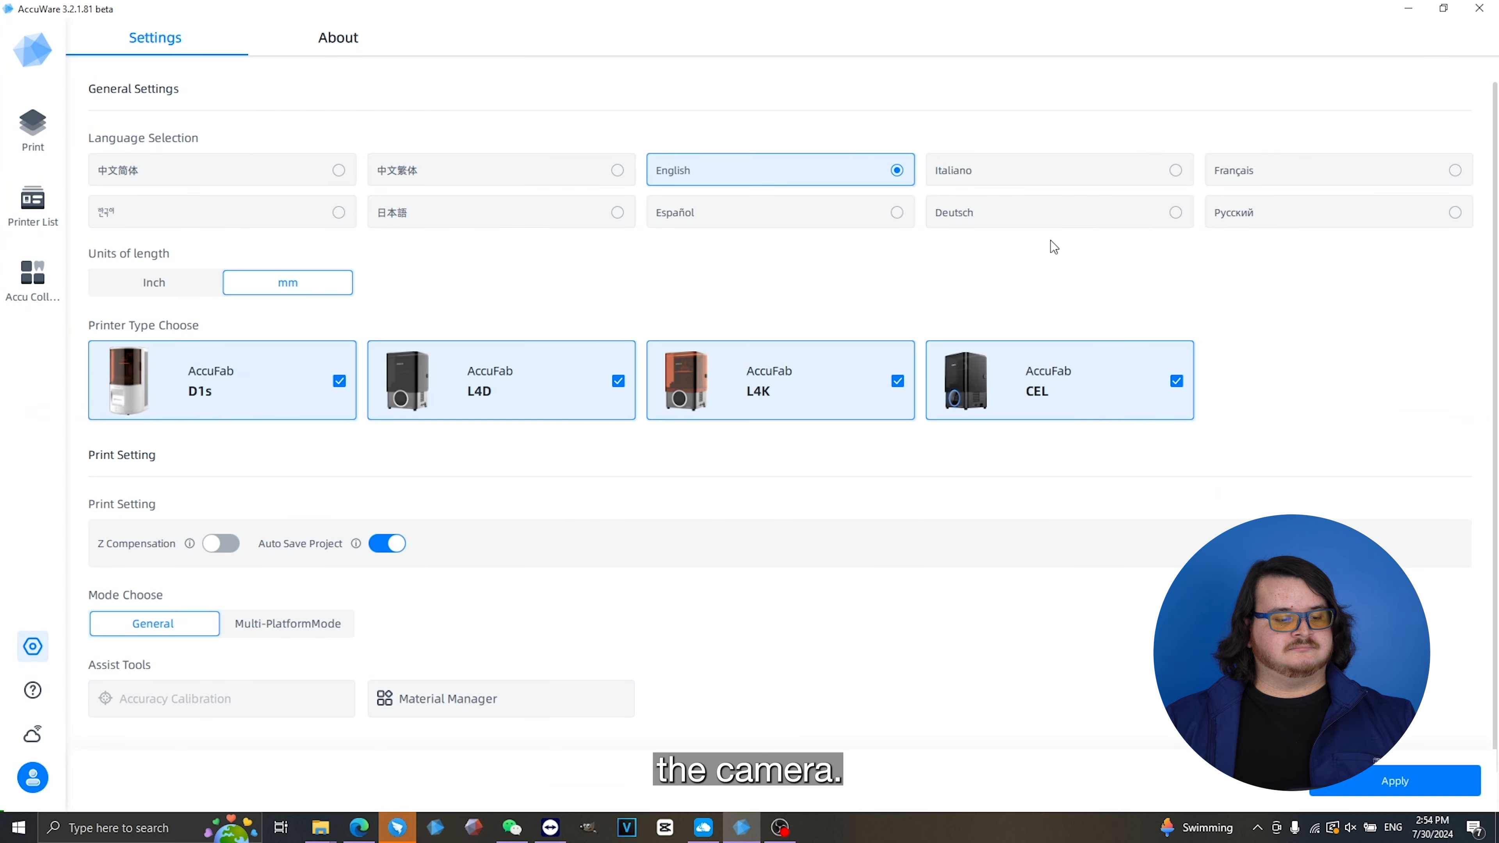
Go through the New User Guide from the help options and return to the print settings
{"action": "left_click", "coordinate": [26, 696]}
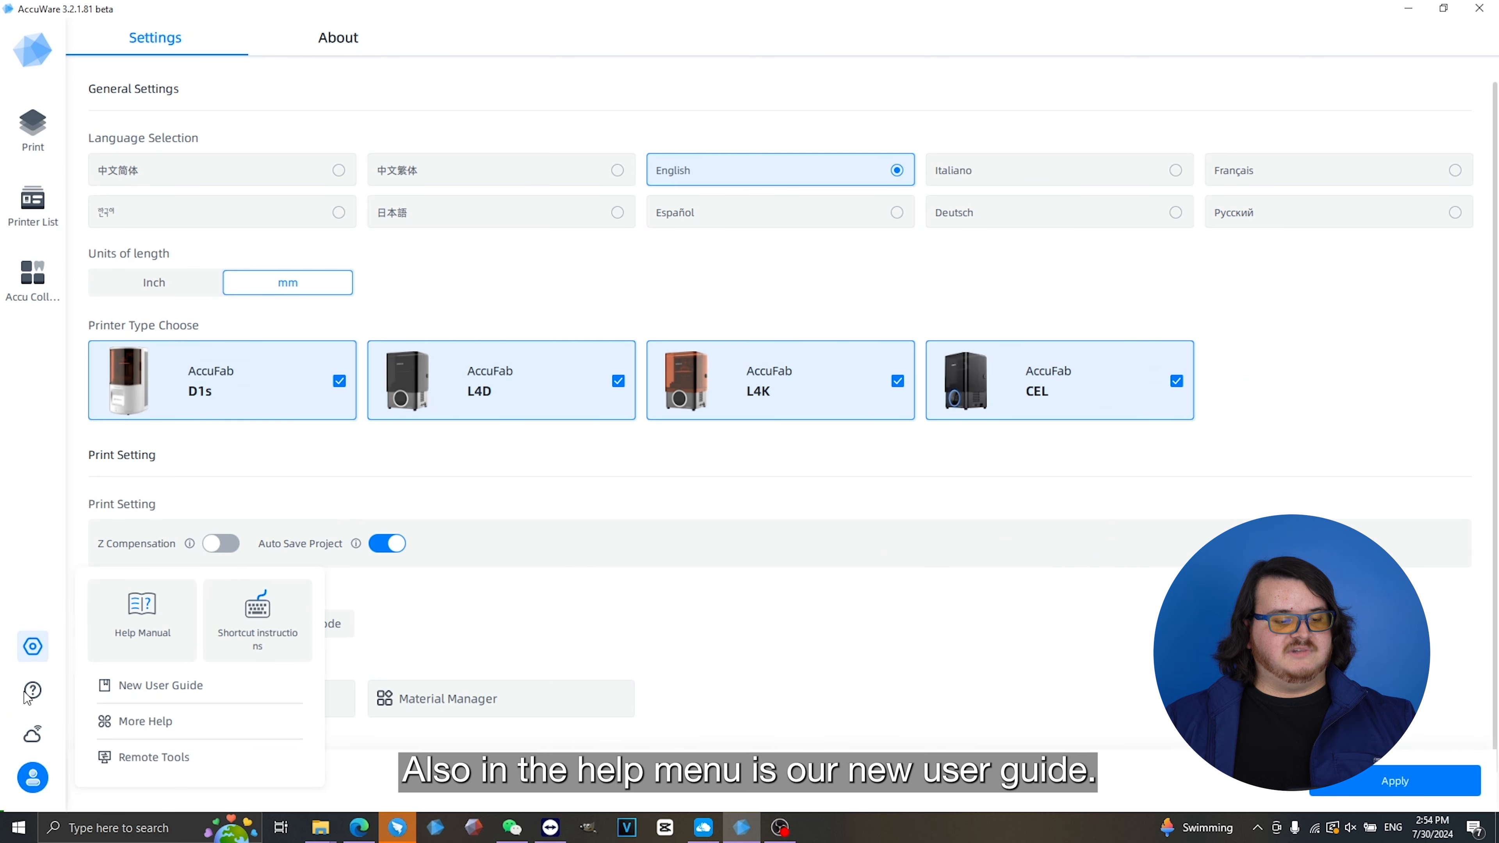
{"action": "left_click", "coordinate": [177, 682]}
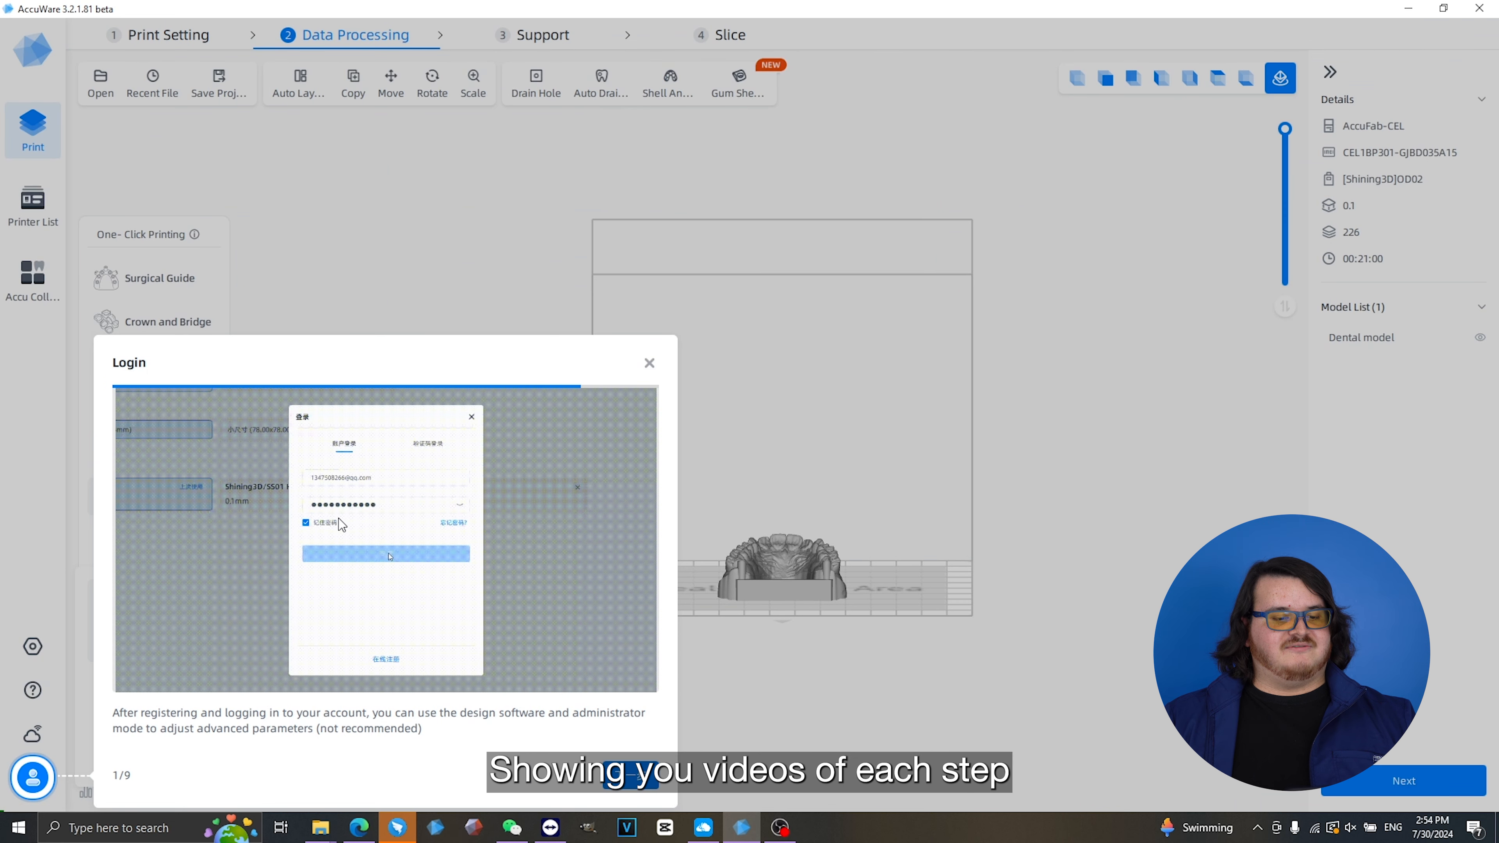
{"action": "left_click", "coordinate": [632, 776]}
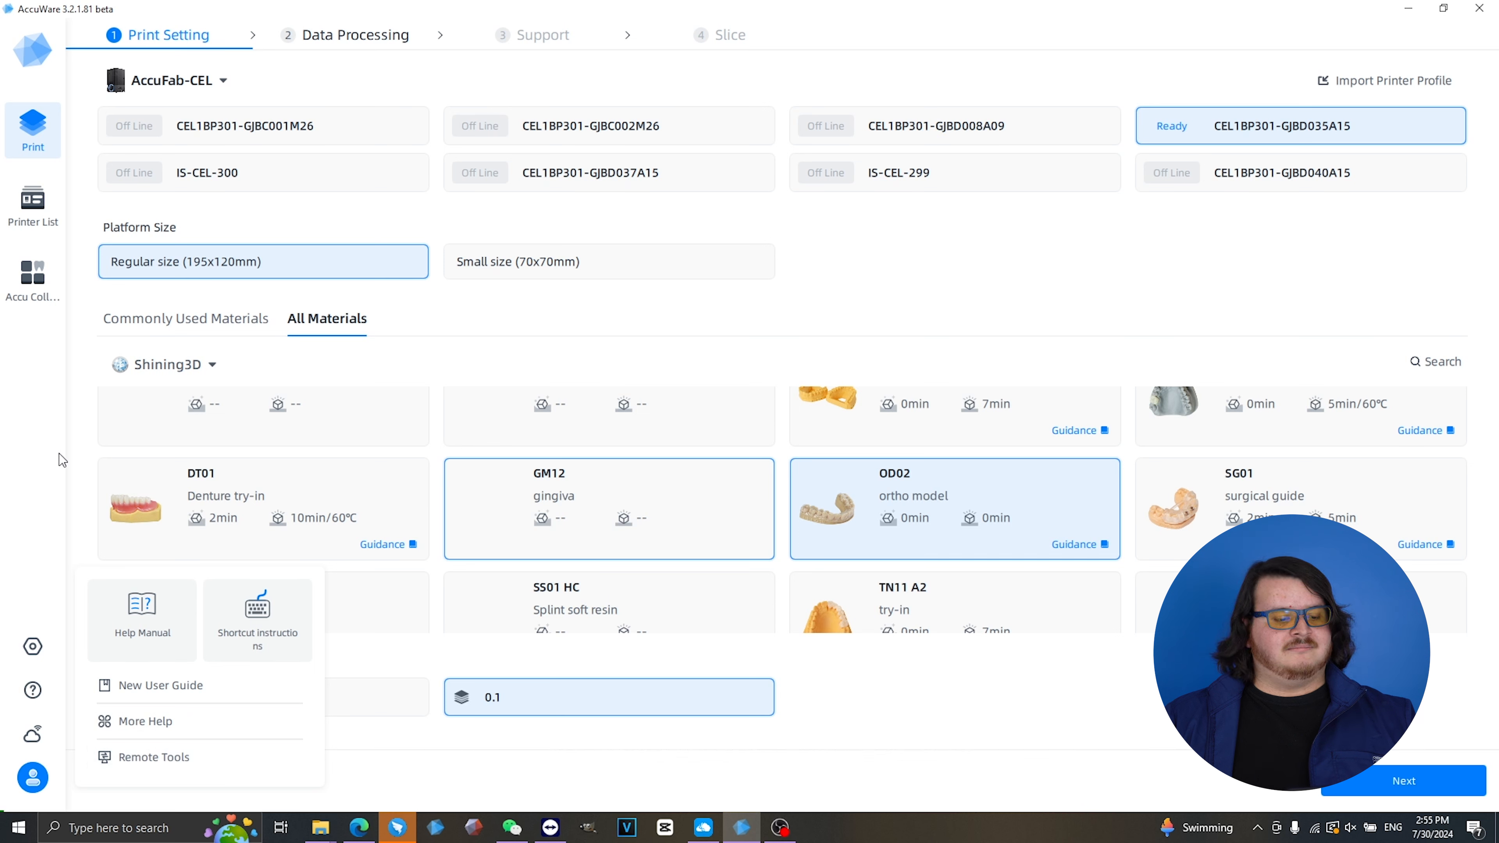
{"action": "left_click", "coordinate": [39, 445]}
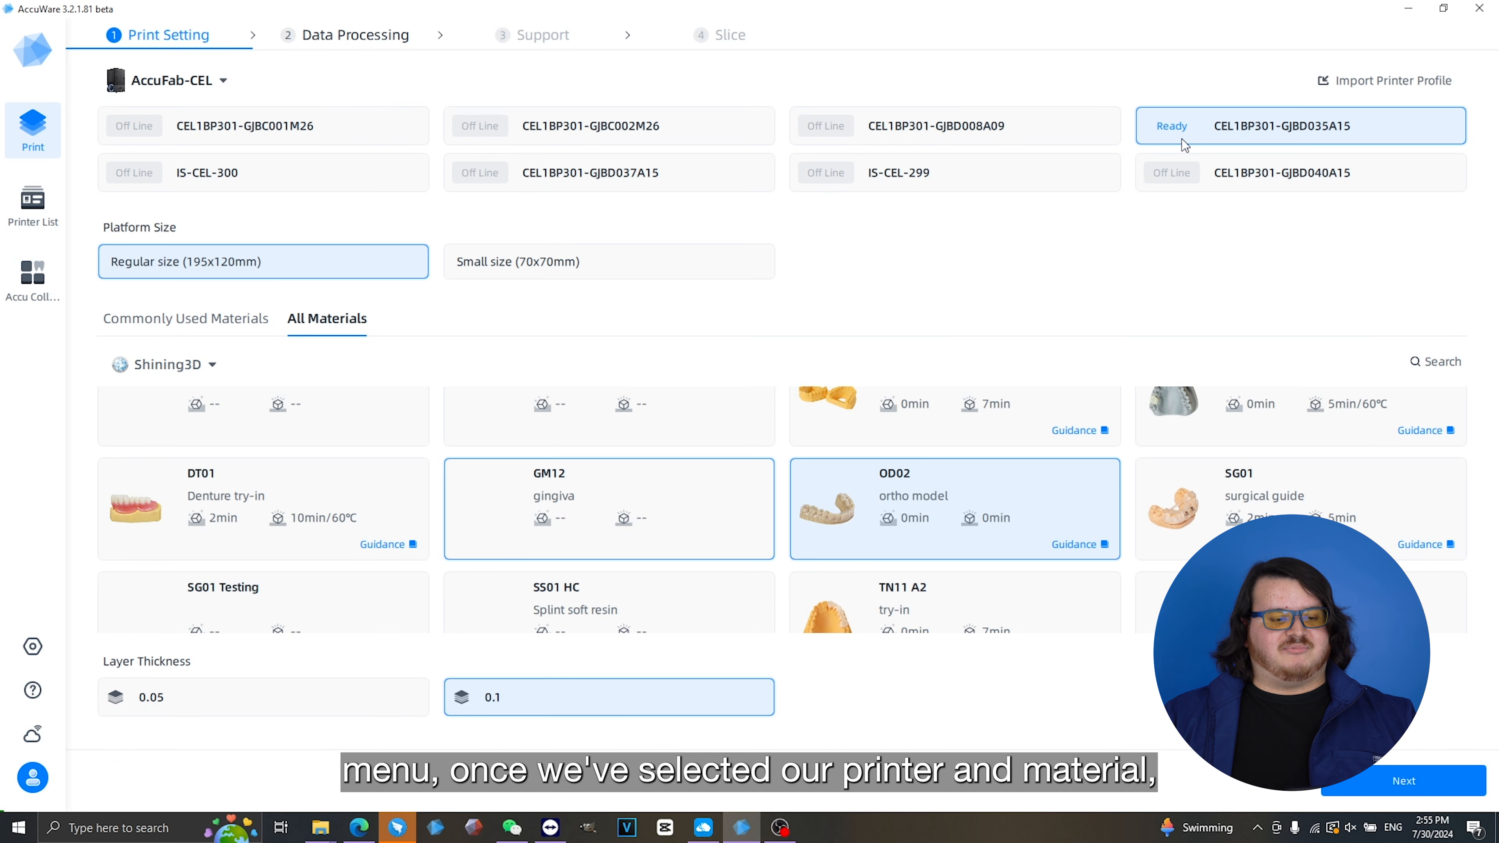
Continue to data processing with the selected printer and material, and open the file 10. orthodontic model (before treatment).stl
{"action": "left_click", "coordinate": [1365, 784]}
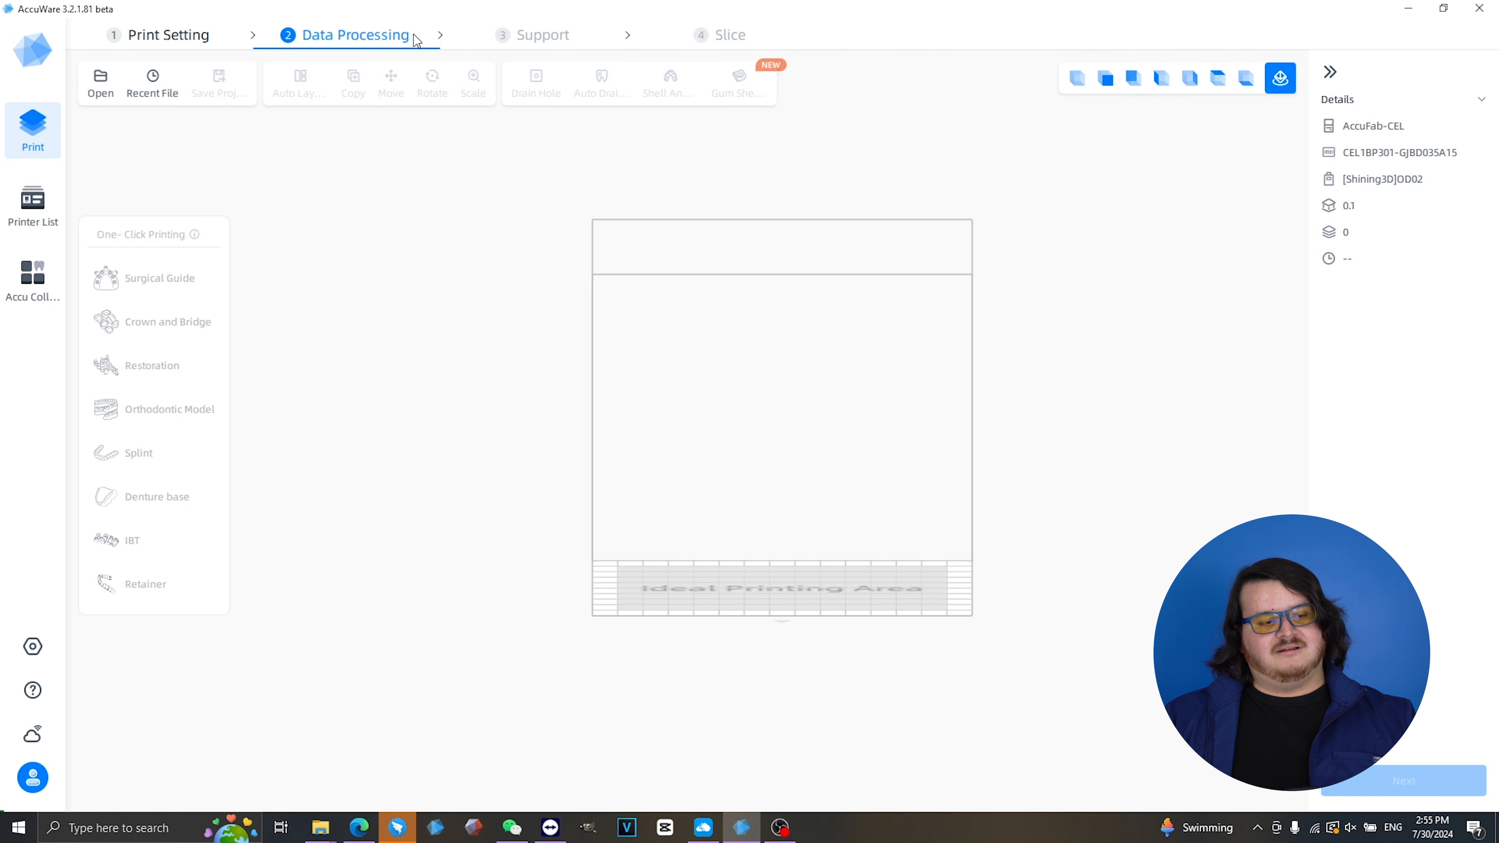
{"action": "left_click", "coordinate": [101, 88]}
{"action": "left_click", "coordinate": [274, 144]}
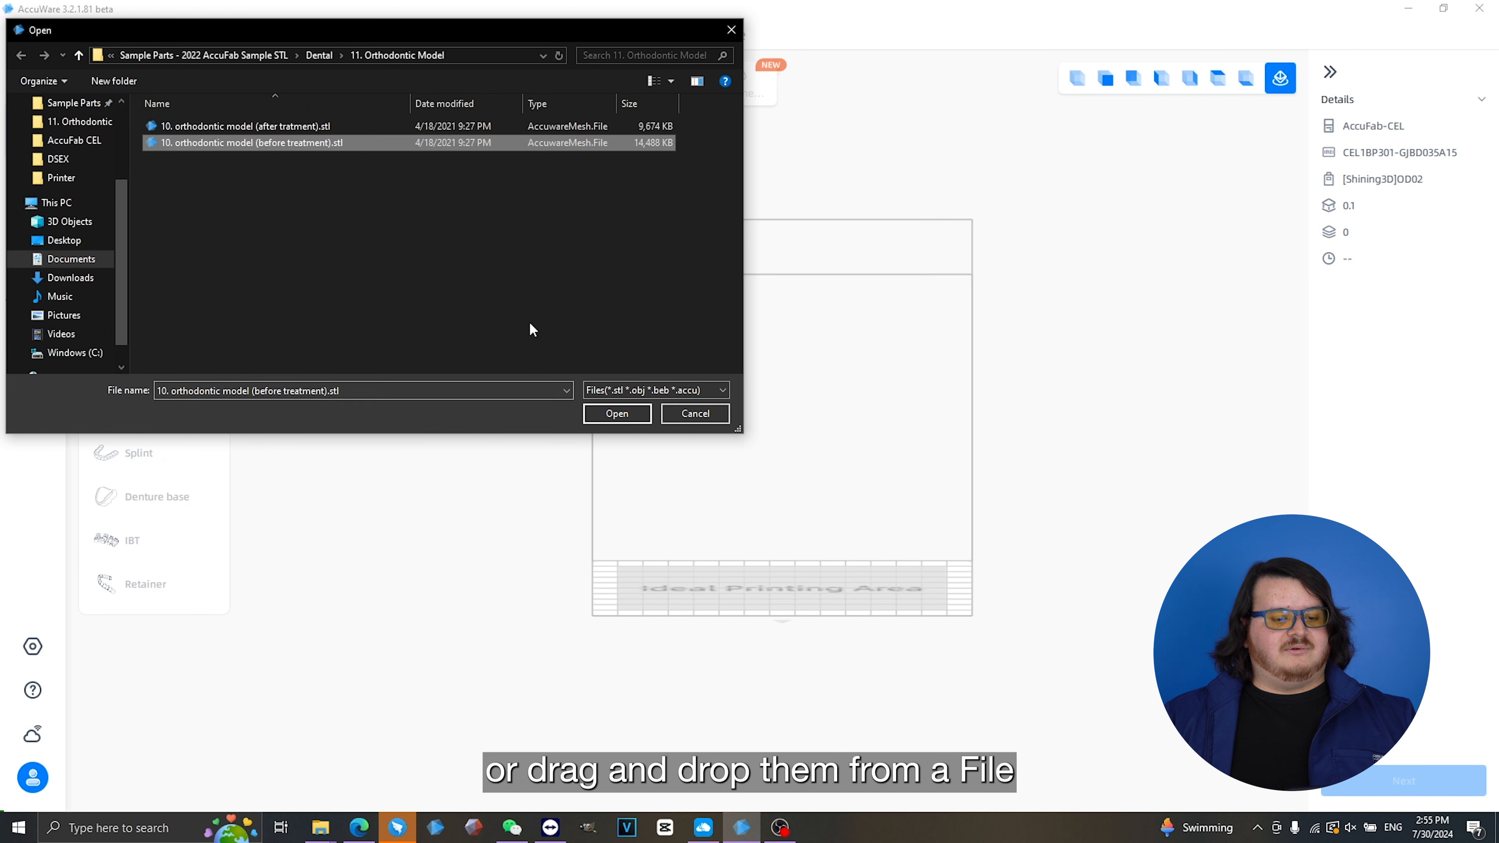
{"action": "left_click", "coordinate": [607, 415]}
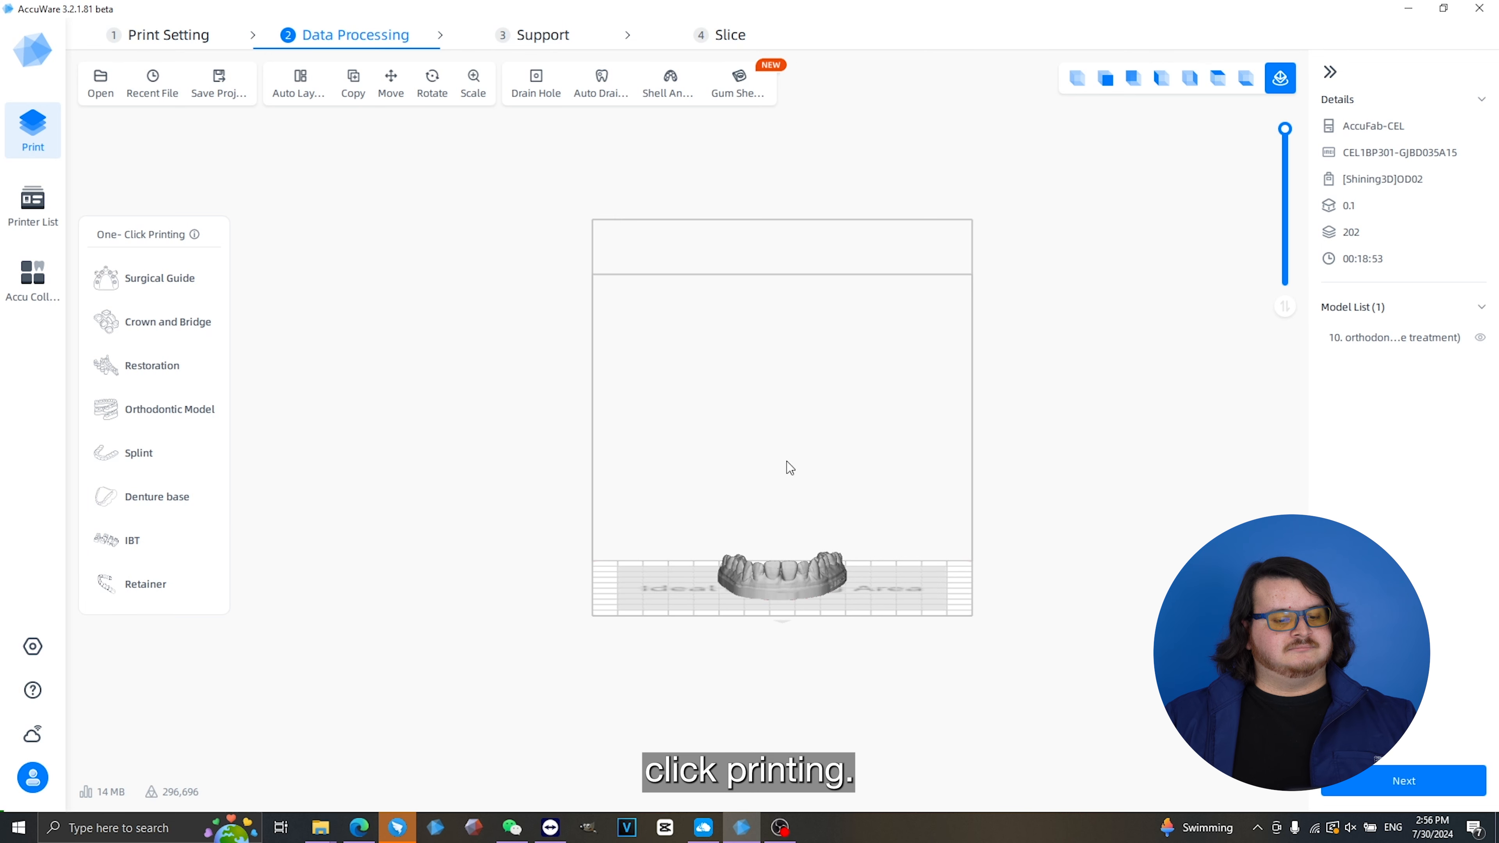
Copy and paste the orthodontic model, and duplicate the resulting pair to get four models on the platform
{"action": "right_click_drag", "start_coordinate": [981, 472], "coordinate": [965, 516]}
{"action": "left_click_drag", "start_coordinate": [571, 352], "coordinate": [1088, 724]}
{"action": "key", "text": "ctrl+c"}
{"action": "key", "text": "ctrl+v"}
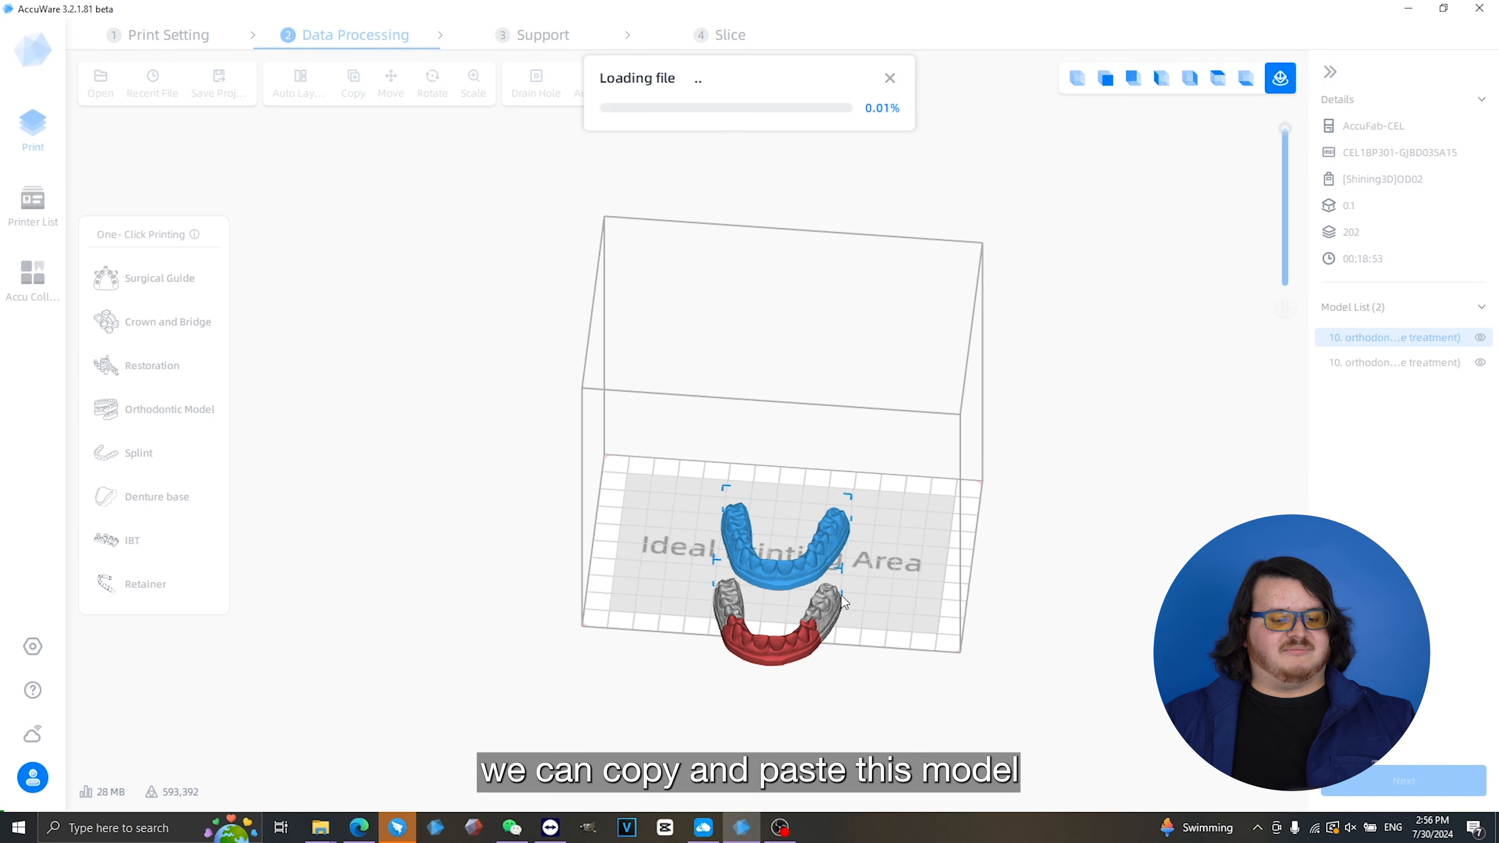
{"action": "left_click_drag", "start_coordinate": [633, 441], "coordinate": [950, 700]}
{"action": "key", "text": "ctrl+c"}
{"action": "key", "text": "ctrl+v"}
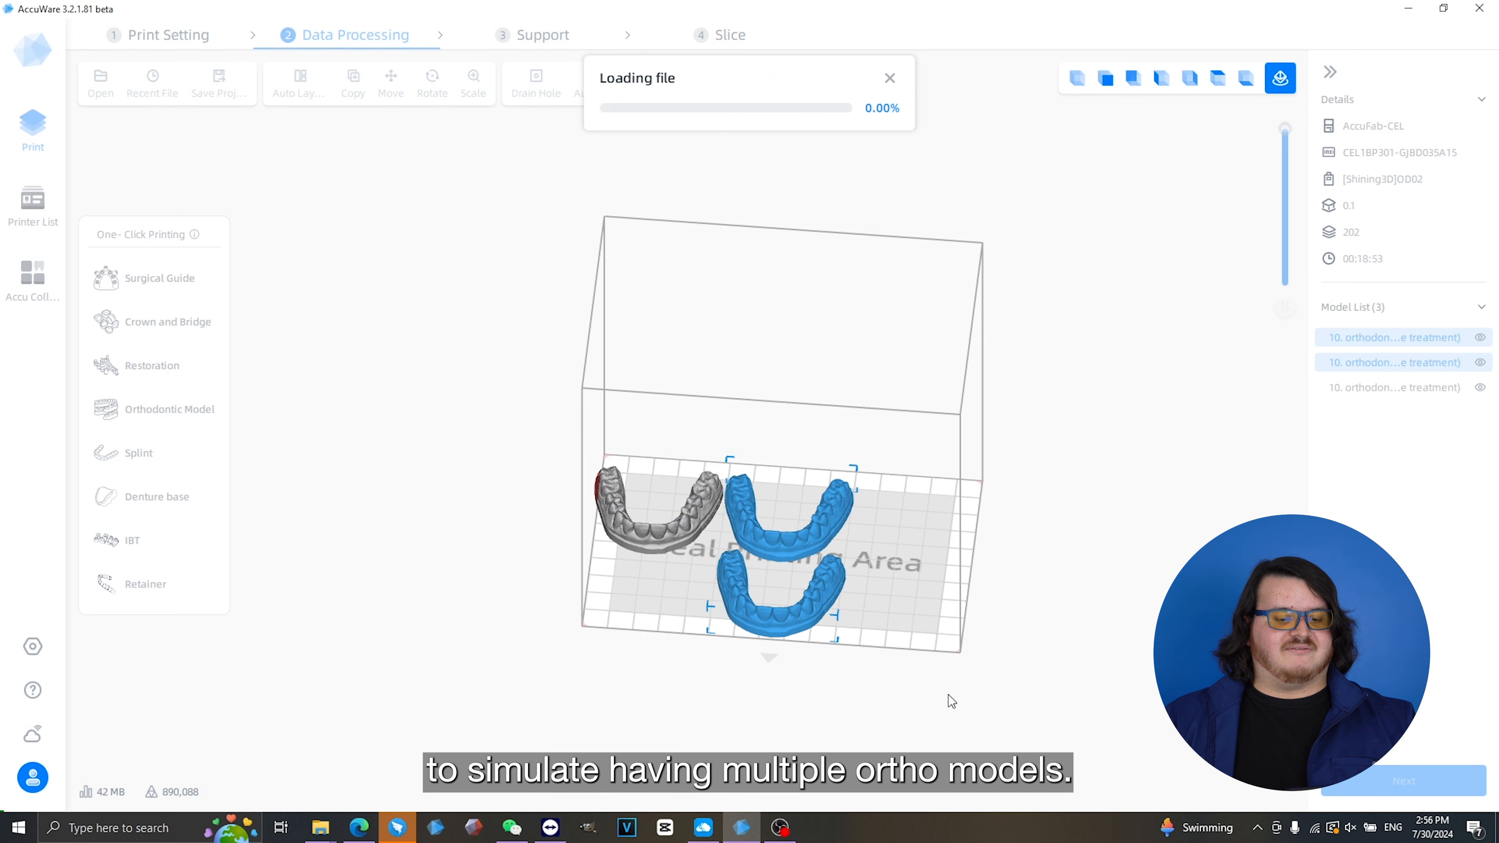
Select all four orthodontic models, copy and paste them to get eight, and clear the selection
{"action": "left_click_drag", "start_coordinate": [548, 380], "coordinate": [1092, 700]}
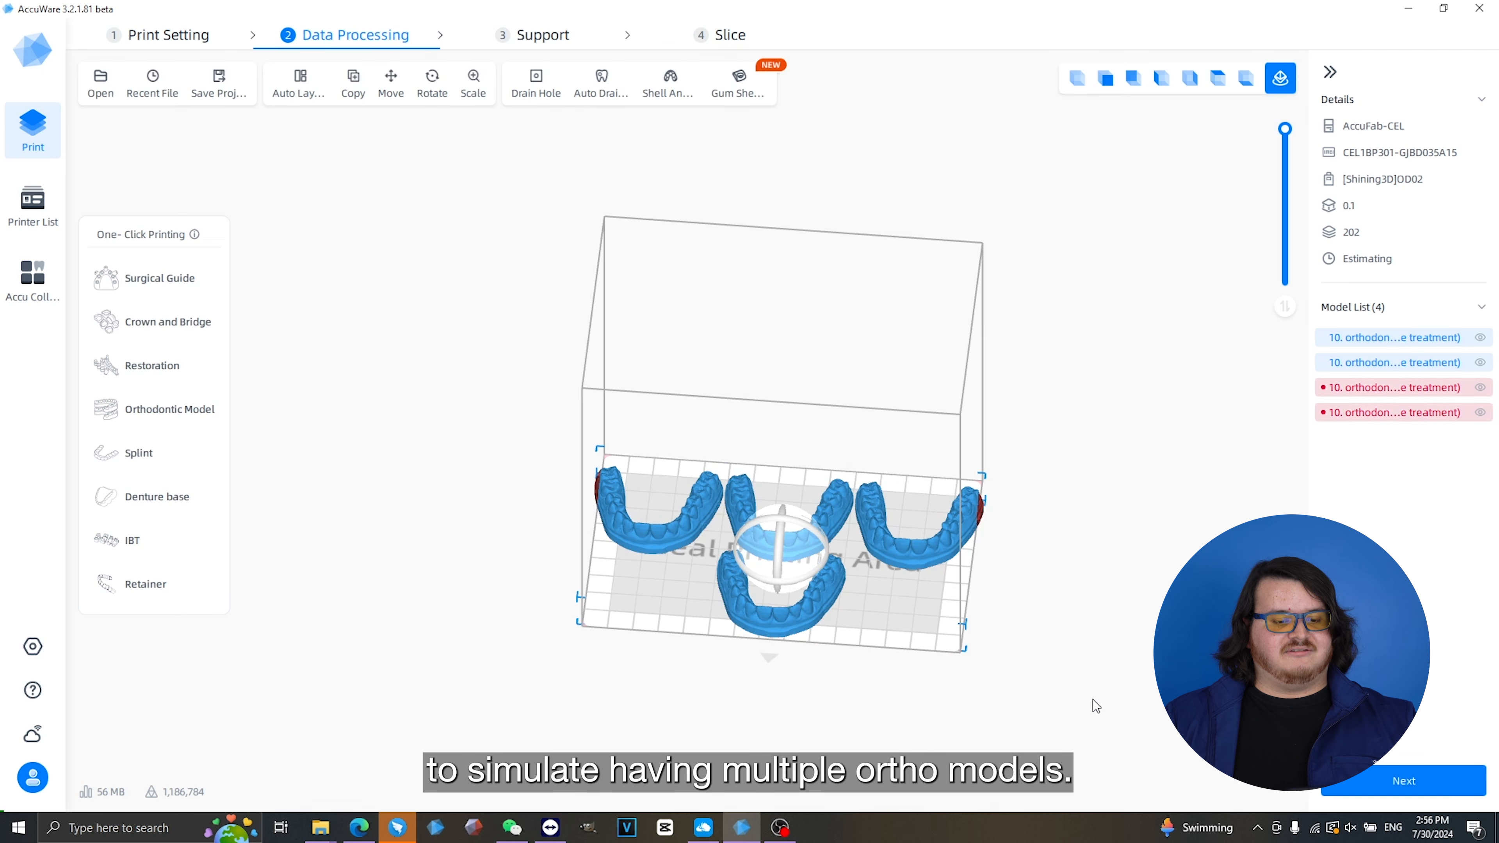
{"action": "key", "text": "ctrl+c"}
{"action": "key", "text": "ctrl+v"}
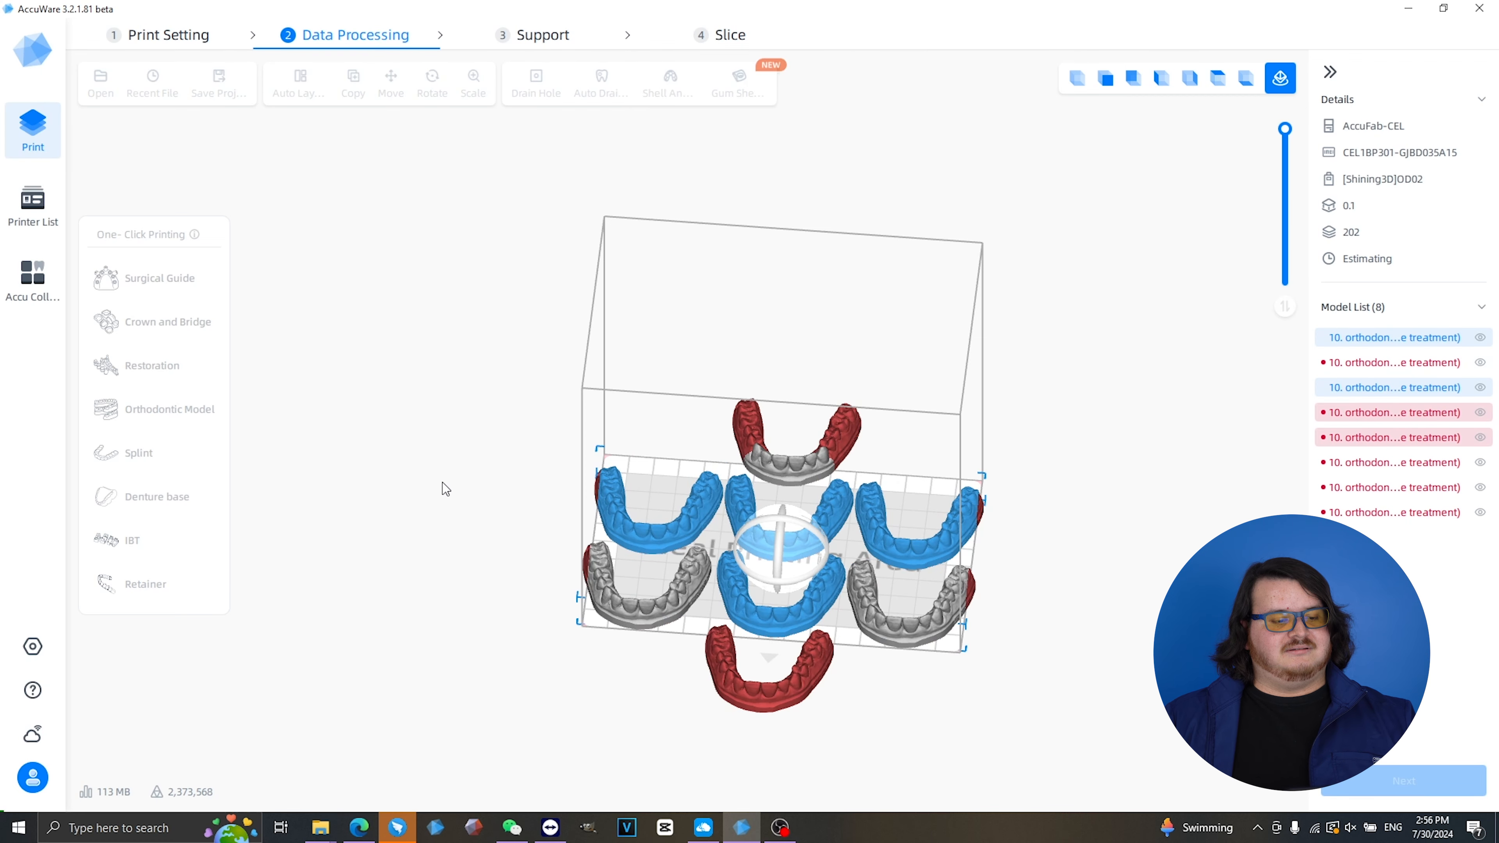
{"action": "right_click_drag", "start_coordinate": [442, 483], "coordinate": [413, 470]}
{"action": "left_click", "coordinate": [412, 471]}
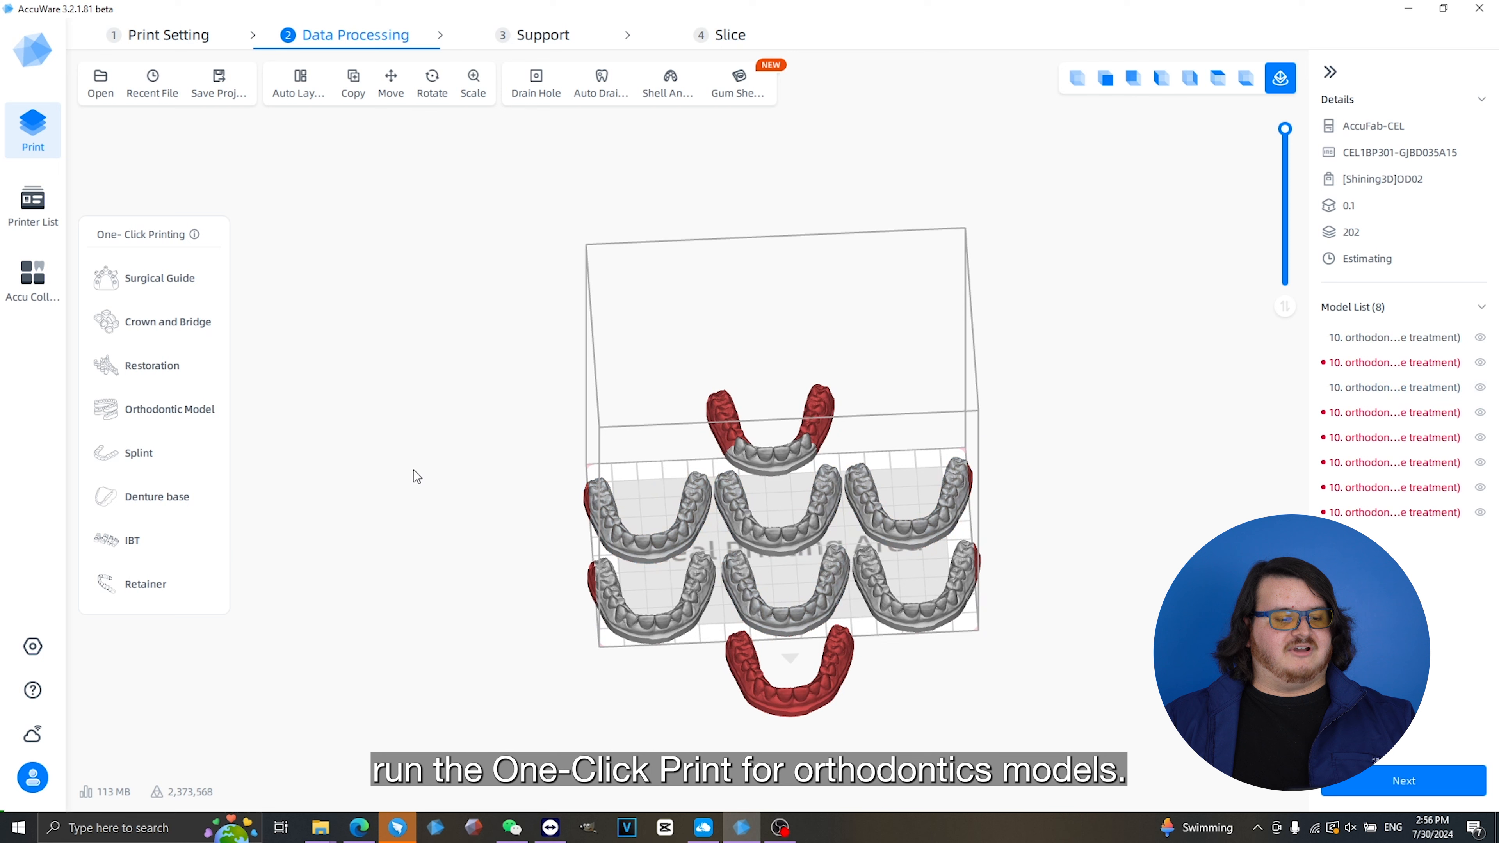
Run One-Click Printing for orthodontic models on the eight models, dismiss the slicing output dialog, and inspect the generated supports
{"action": "left_click", "coordinate": [186, 412]}
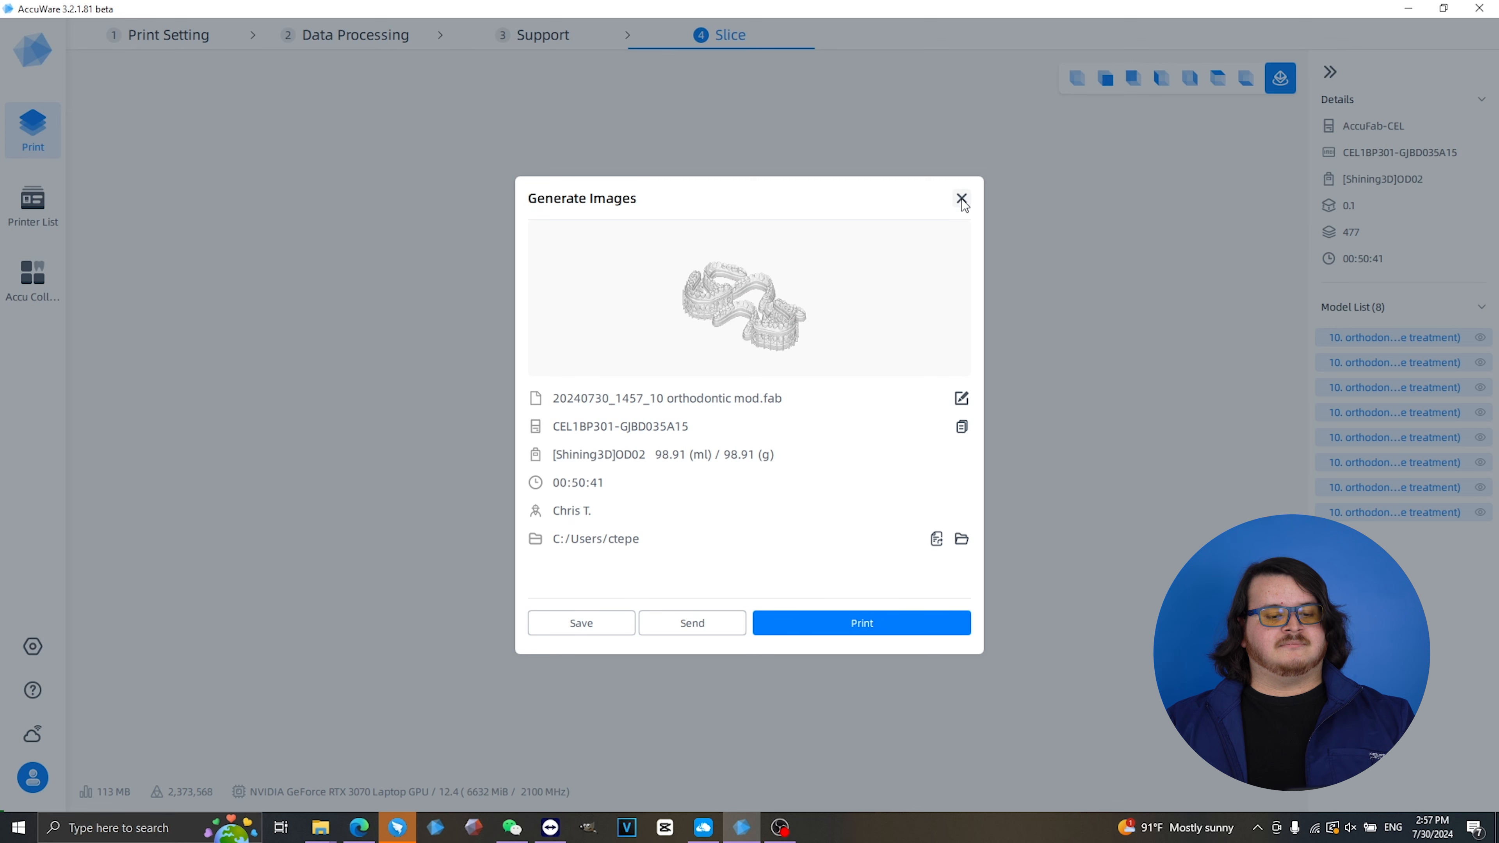
{"action": "left_click", "coordinate": [961, 199]}
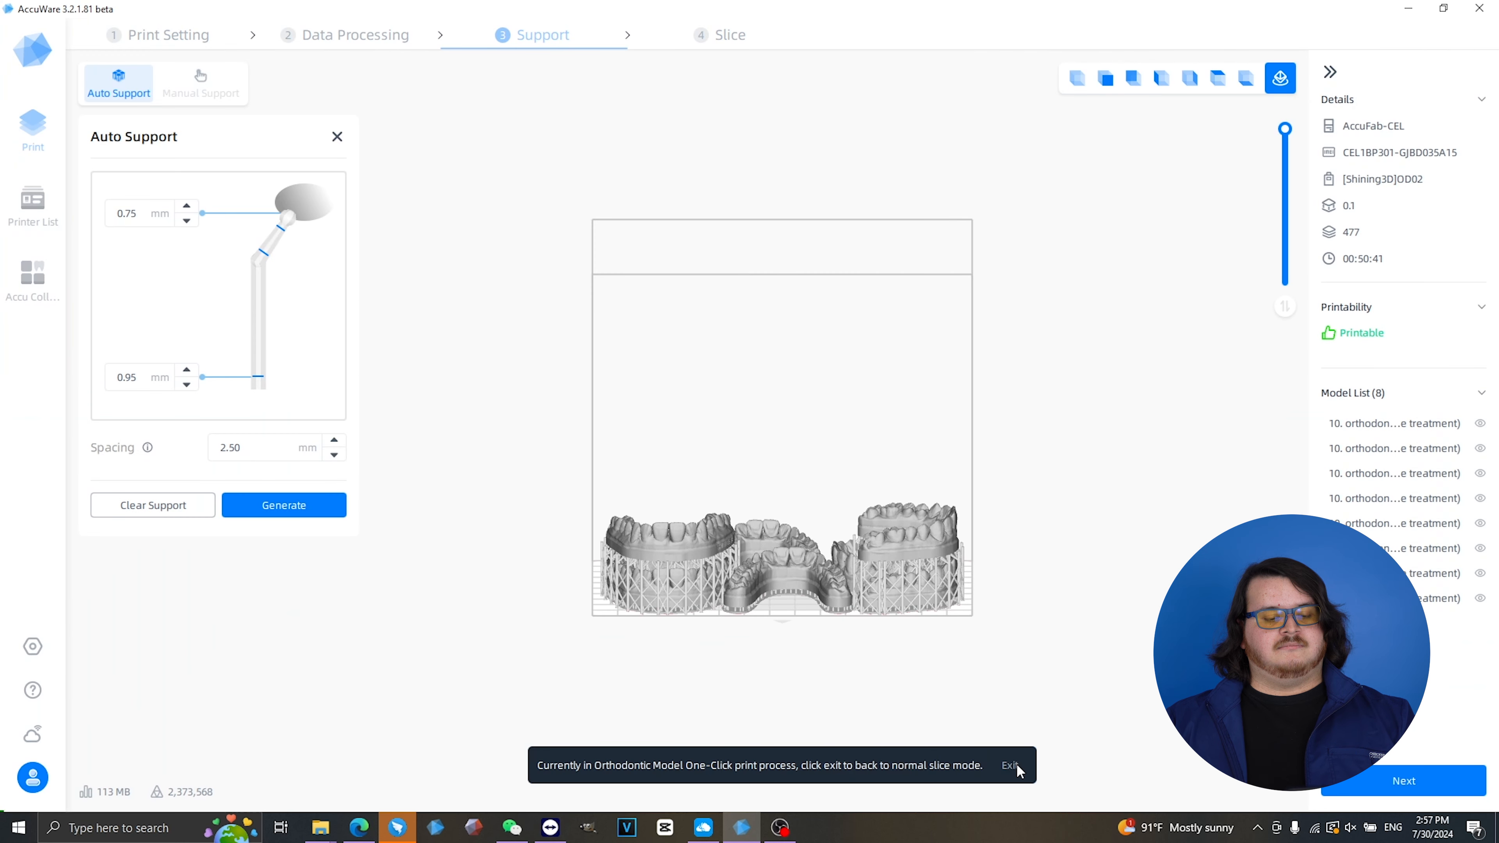
{"action": "scroll", "coordinate": [917, 609], "scroll_direction": "up", "scroll_amount": 3}
{"action": "scroll", "coordinate": [917, 609], "scroll_direction": "up", "scroll_amount": 3}
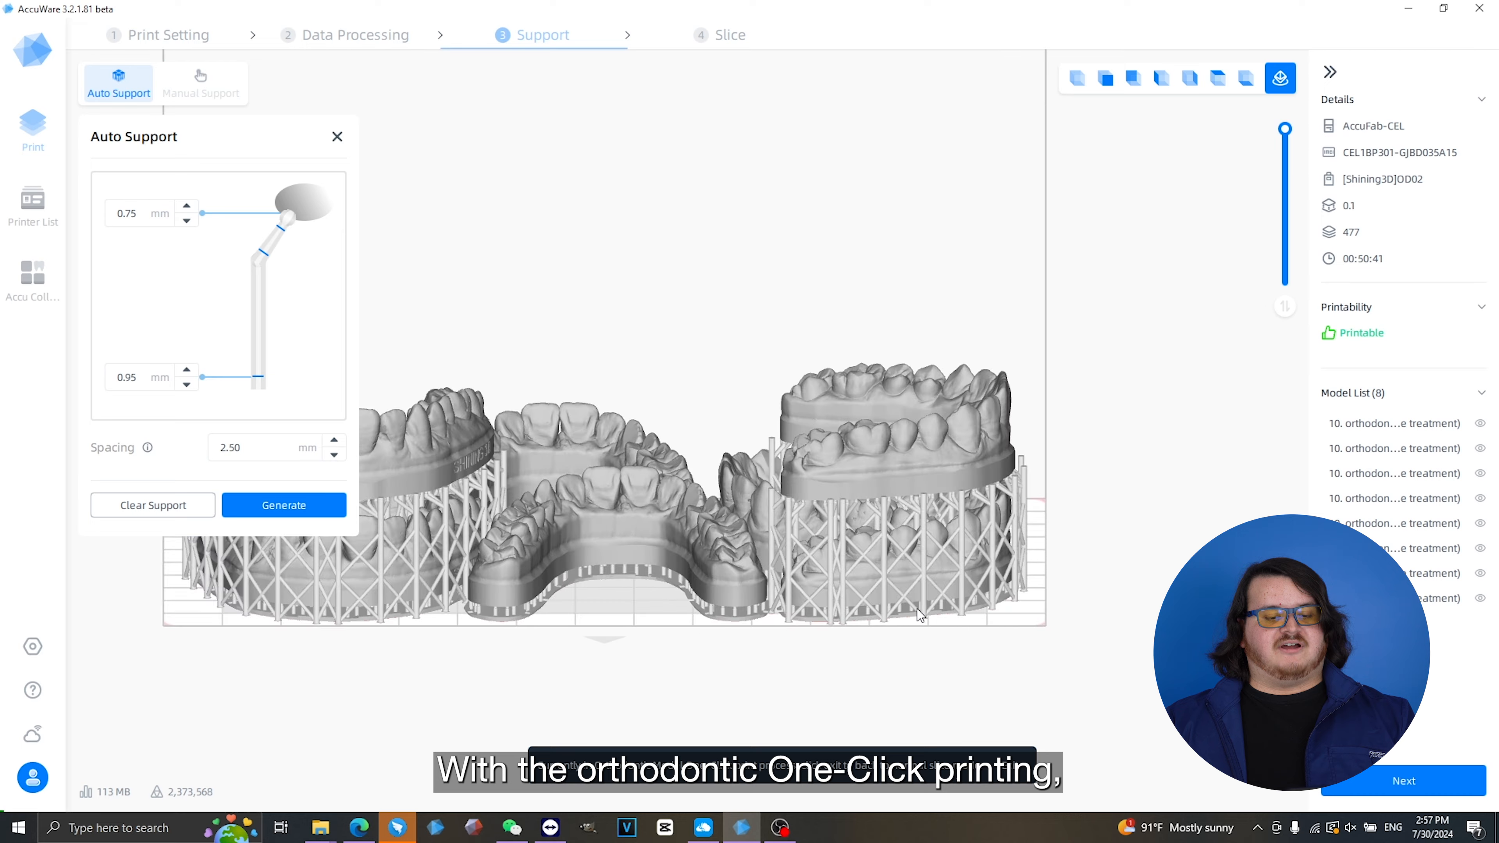
Examine the supported models from the front, exit the Orthodontic Model One-Click print process, and view the layout from above
{"action": "mouse_move", "coordinate": [1013, 537]}
{"action": "right_mouse_down"}
{"action": "mouse_move", "coordinate": [855, 506]}
{"action": "mouse_move", "coordinate": [1143, 513]}
{"action": "mouse_move", "coordinate": [1008, 512]}
{"action": "right_mouse_up"}
{"action": "middle_click_drag", "start_coordinate": [663, 418], "coordinate": [1039, 457]}
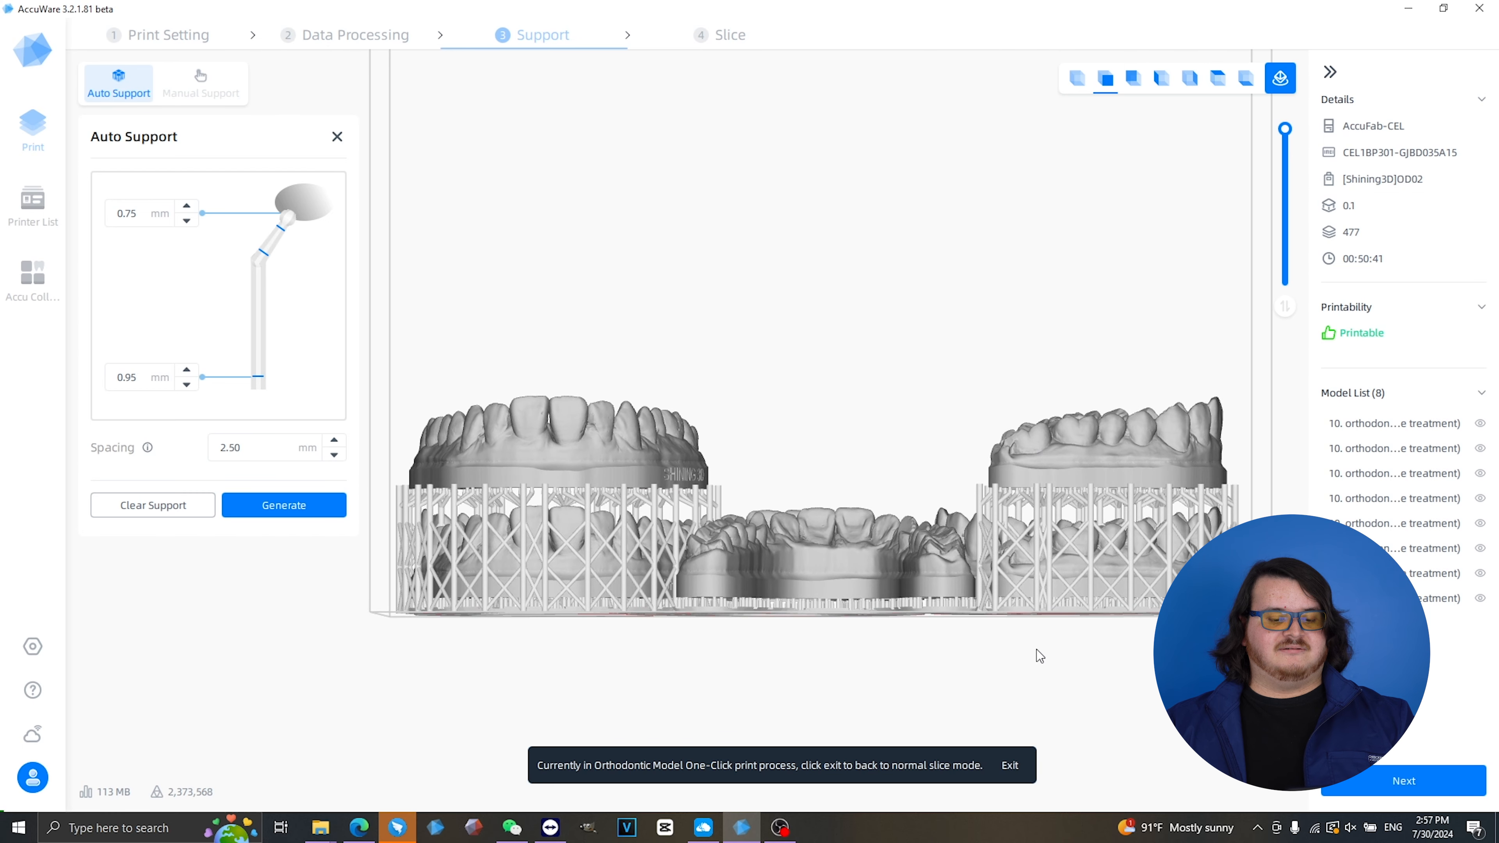
{"action": "left_click", "coordinate": [1010, 765]}
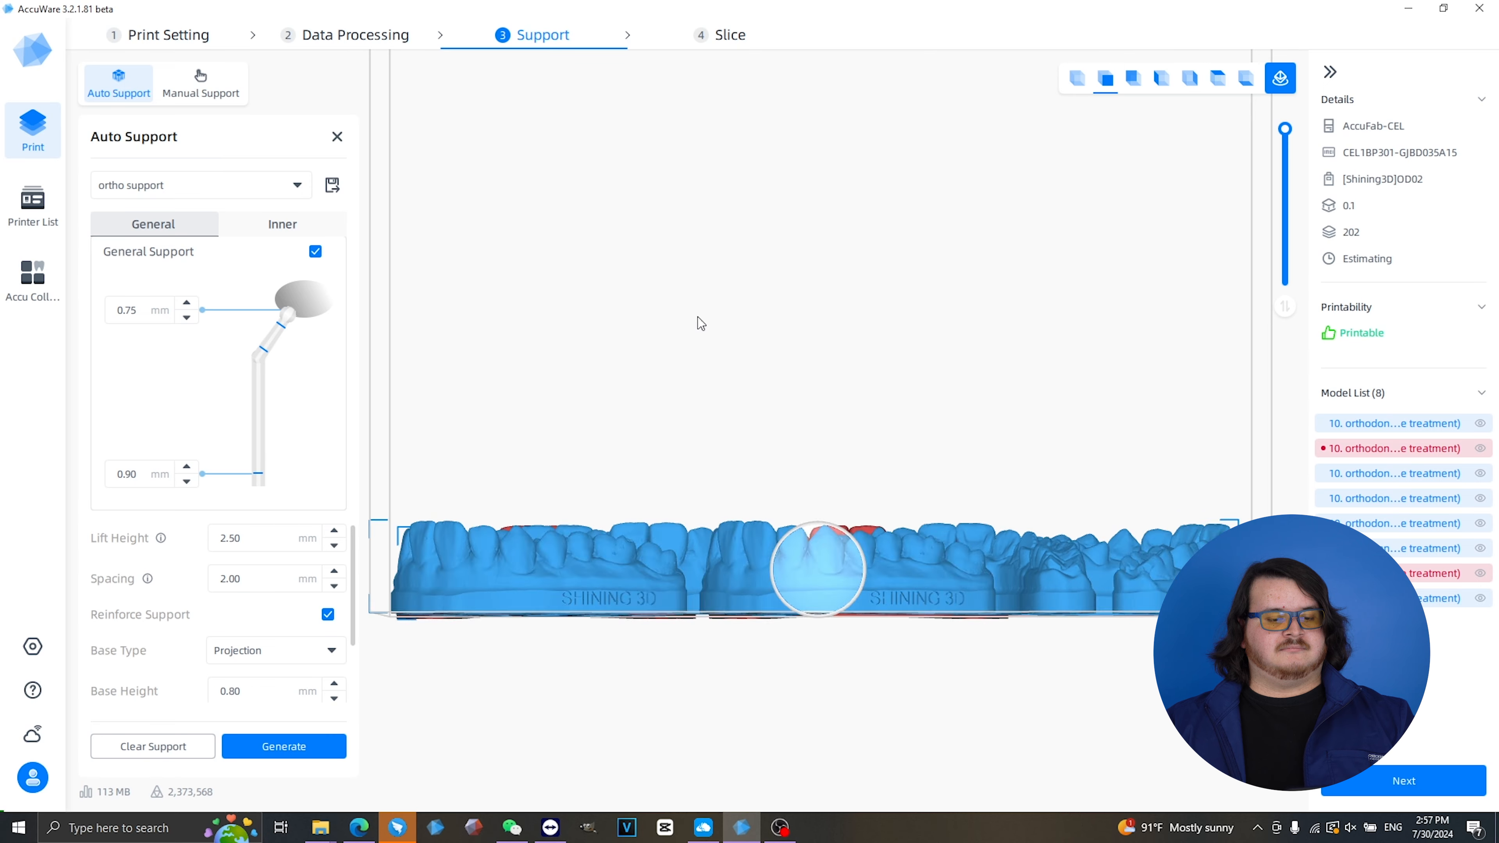
{"action": "left_click_drag", "start_coordinate": [513, 79], "coordinate": [1142, 623]}
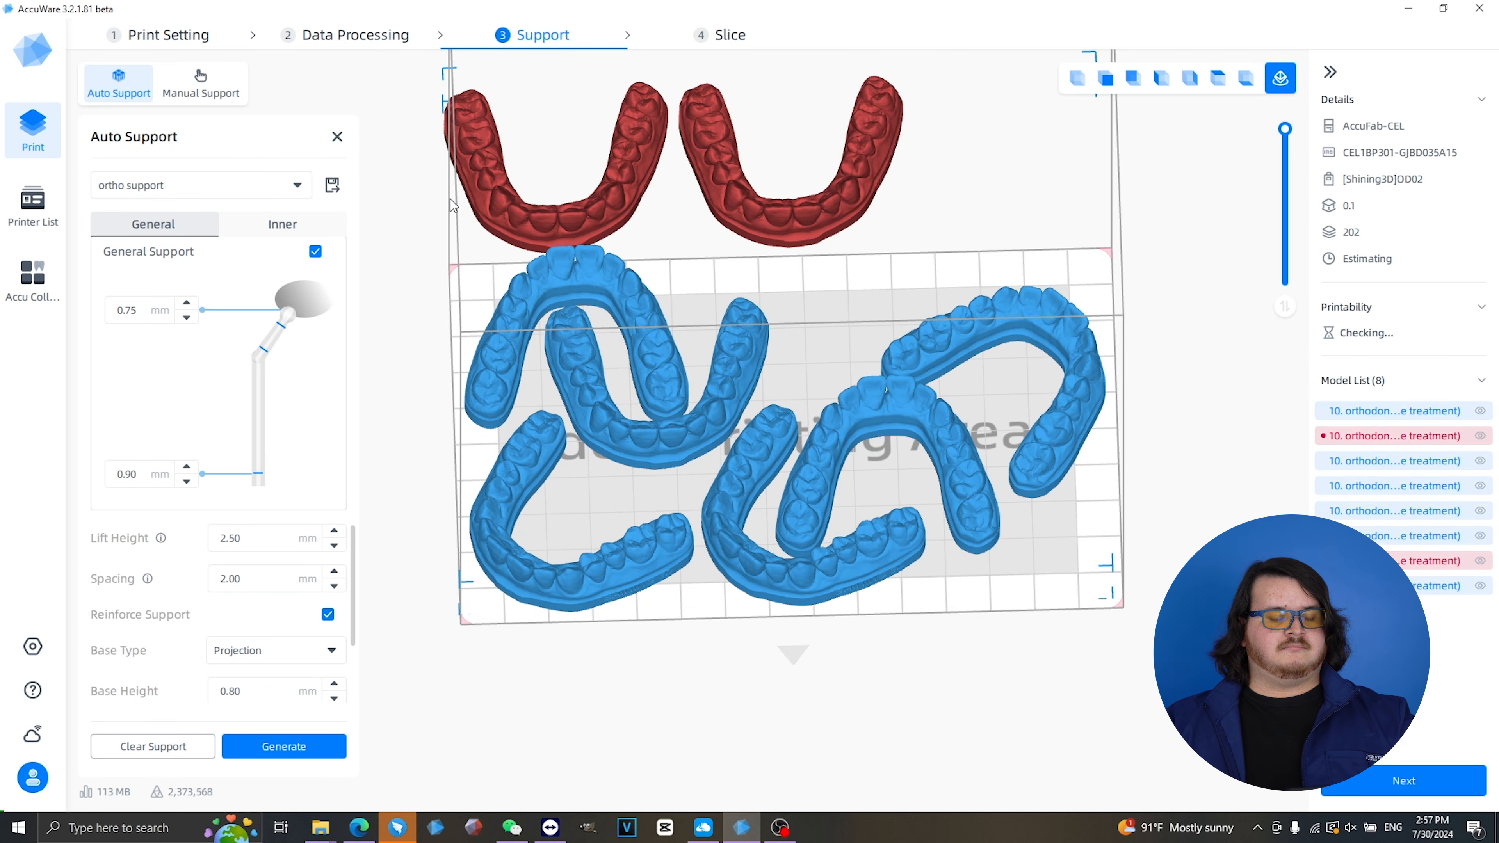
Return to Data Processing, clear the eight models from the platform, and open 10. orthodontic model (before treatment).stl
{"action": "left_click", "coordinate": [347, 36]}
{"action": "left_click", "coordinate": [86, 93]}
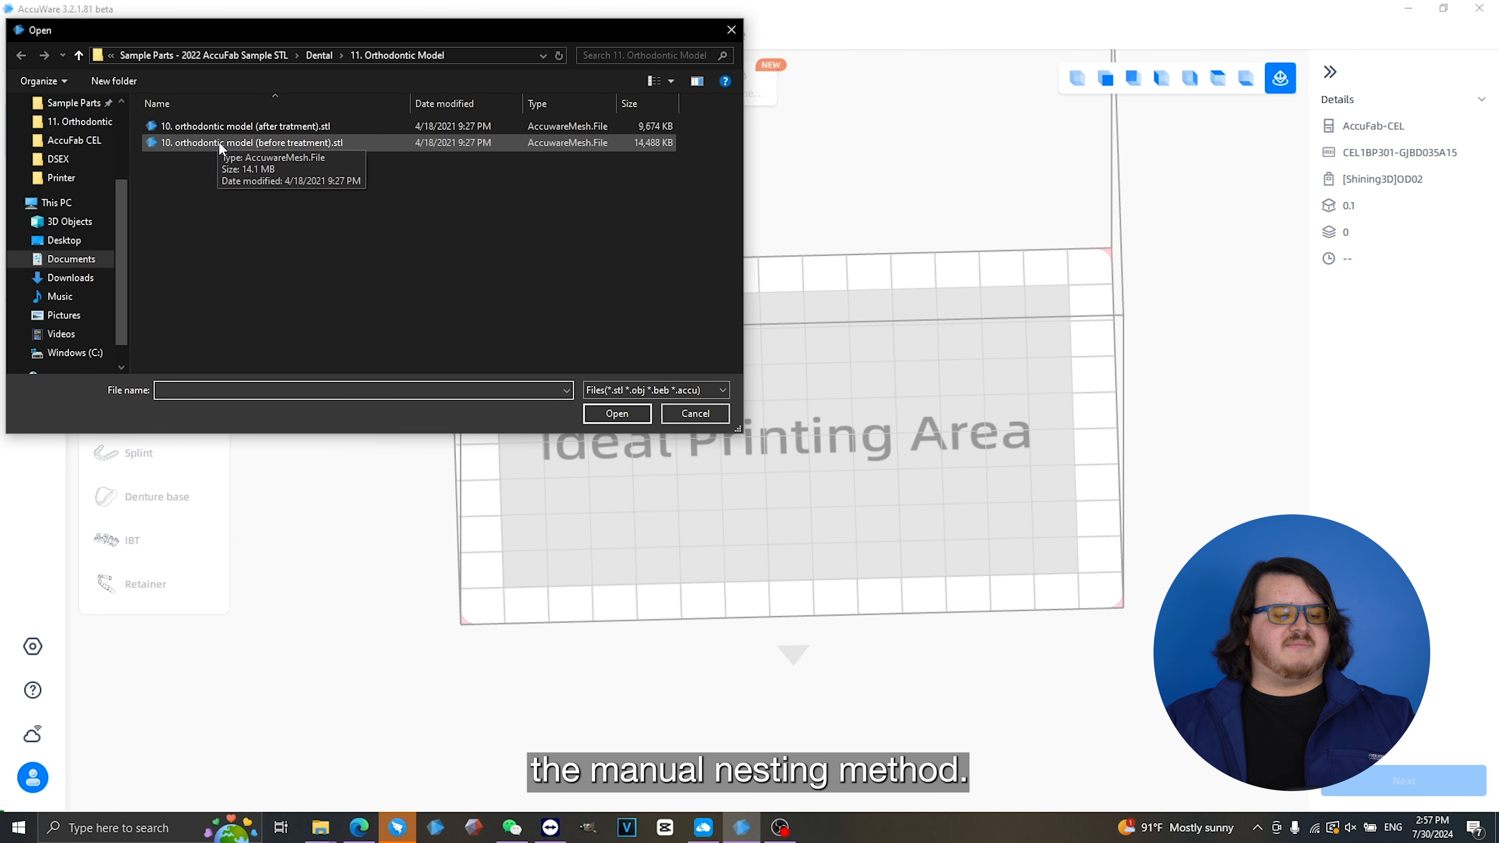
{"action": "left_click", "coordinate": [219, 142]}
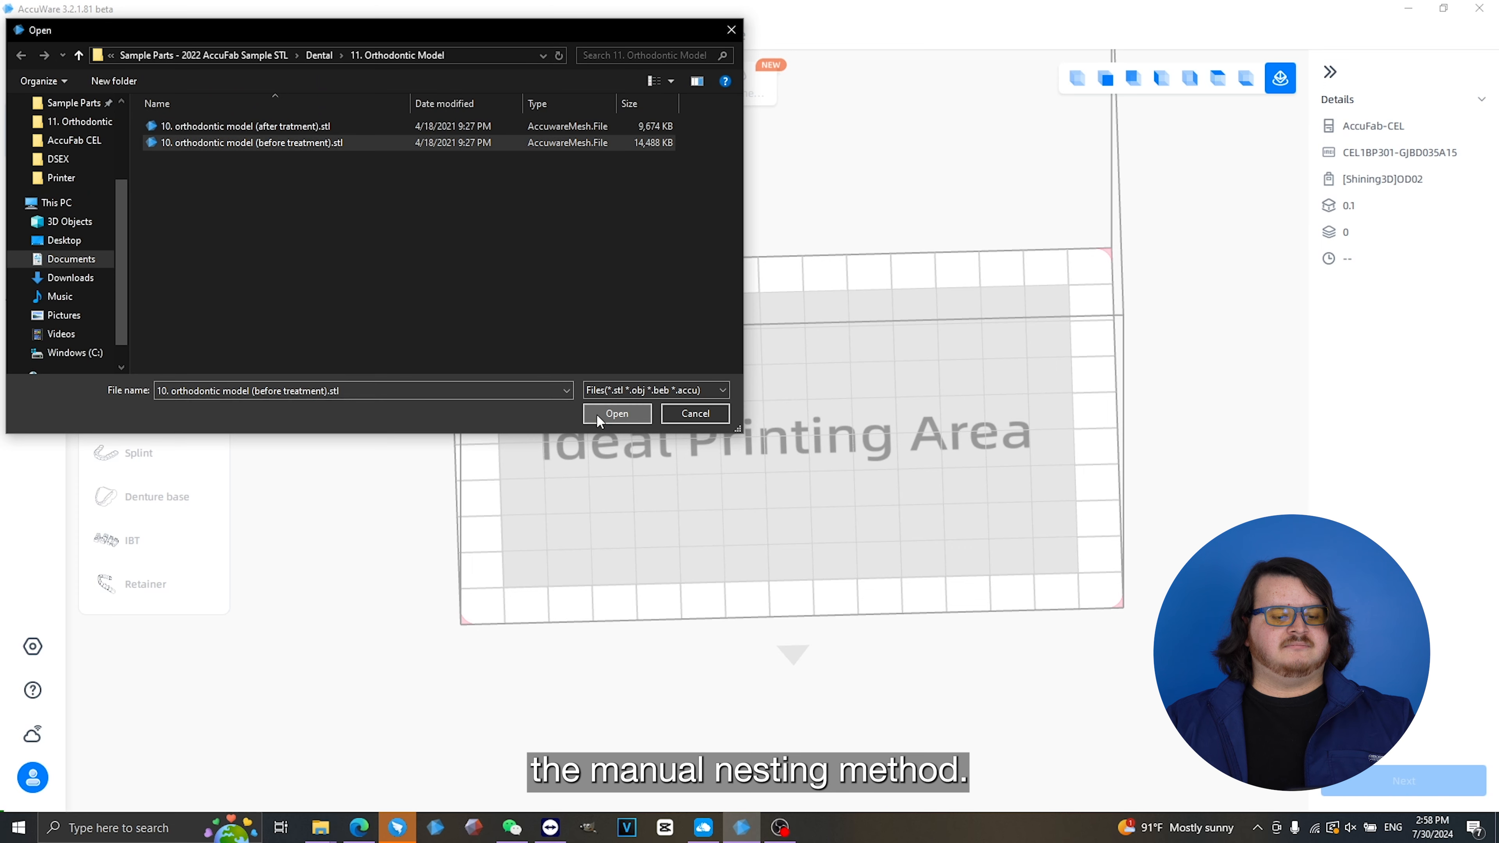
{"action": "left_click", "coordinate": [616, 413]}
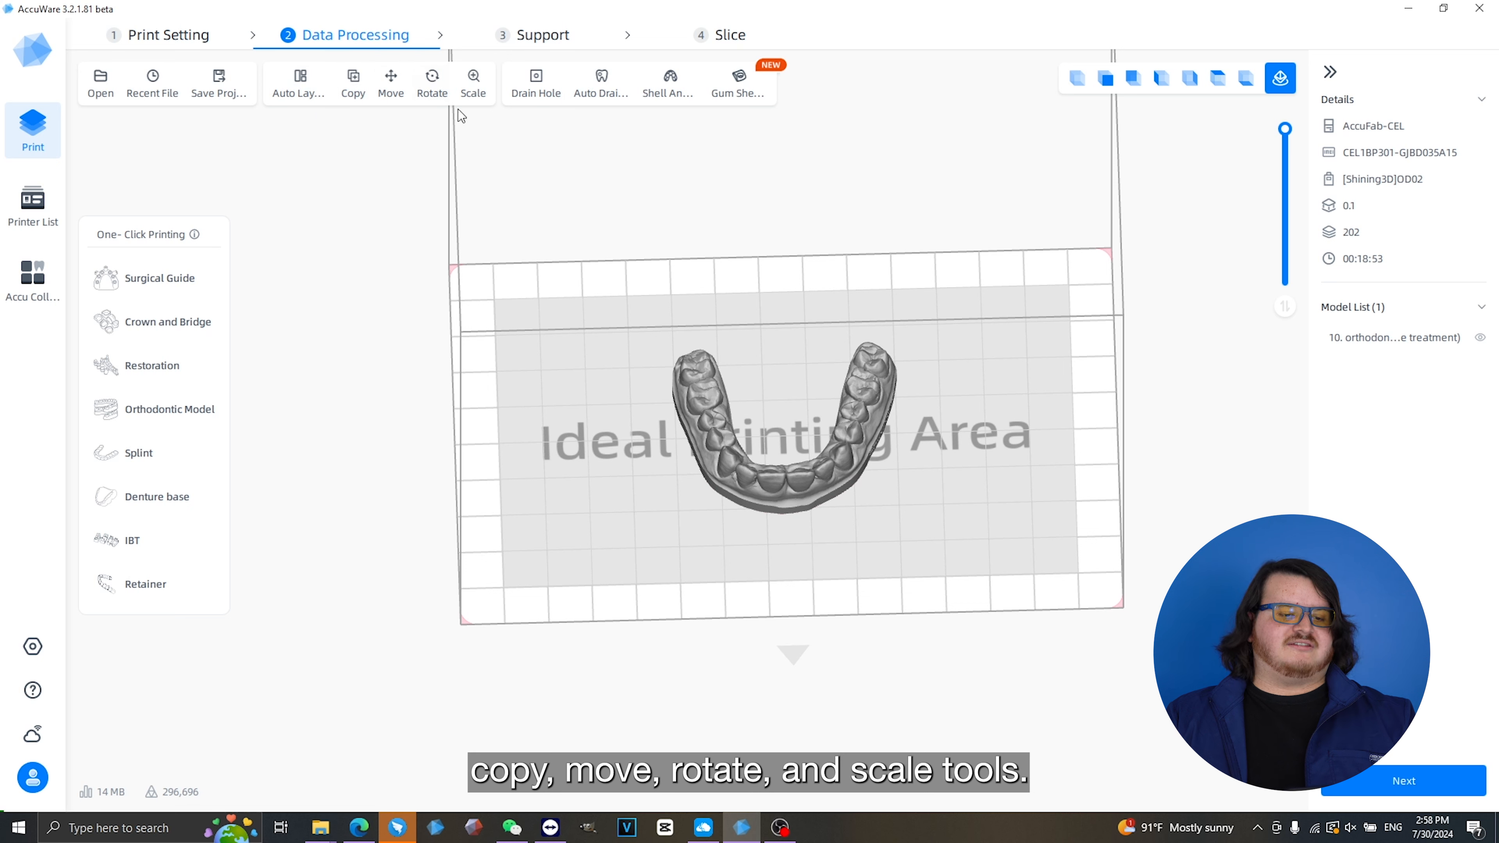
Select the orthodontic model and rotate it freely so that its teeth point down toward the platform
{"action": "left_click", "coordinate": [394, 88]}
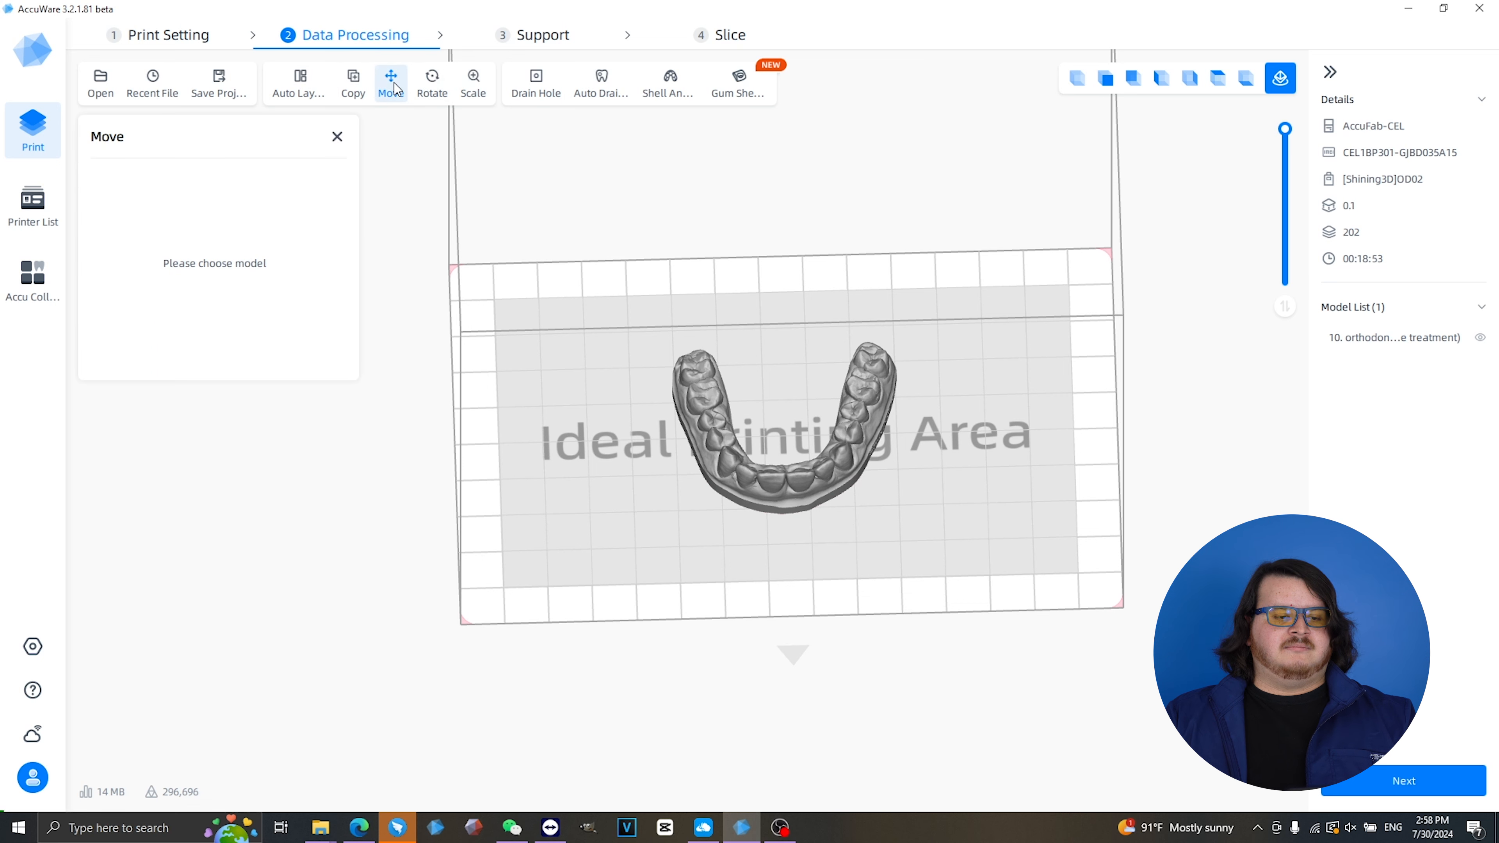
{"action": "left_click", "coordinate": [432, 85]}
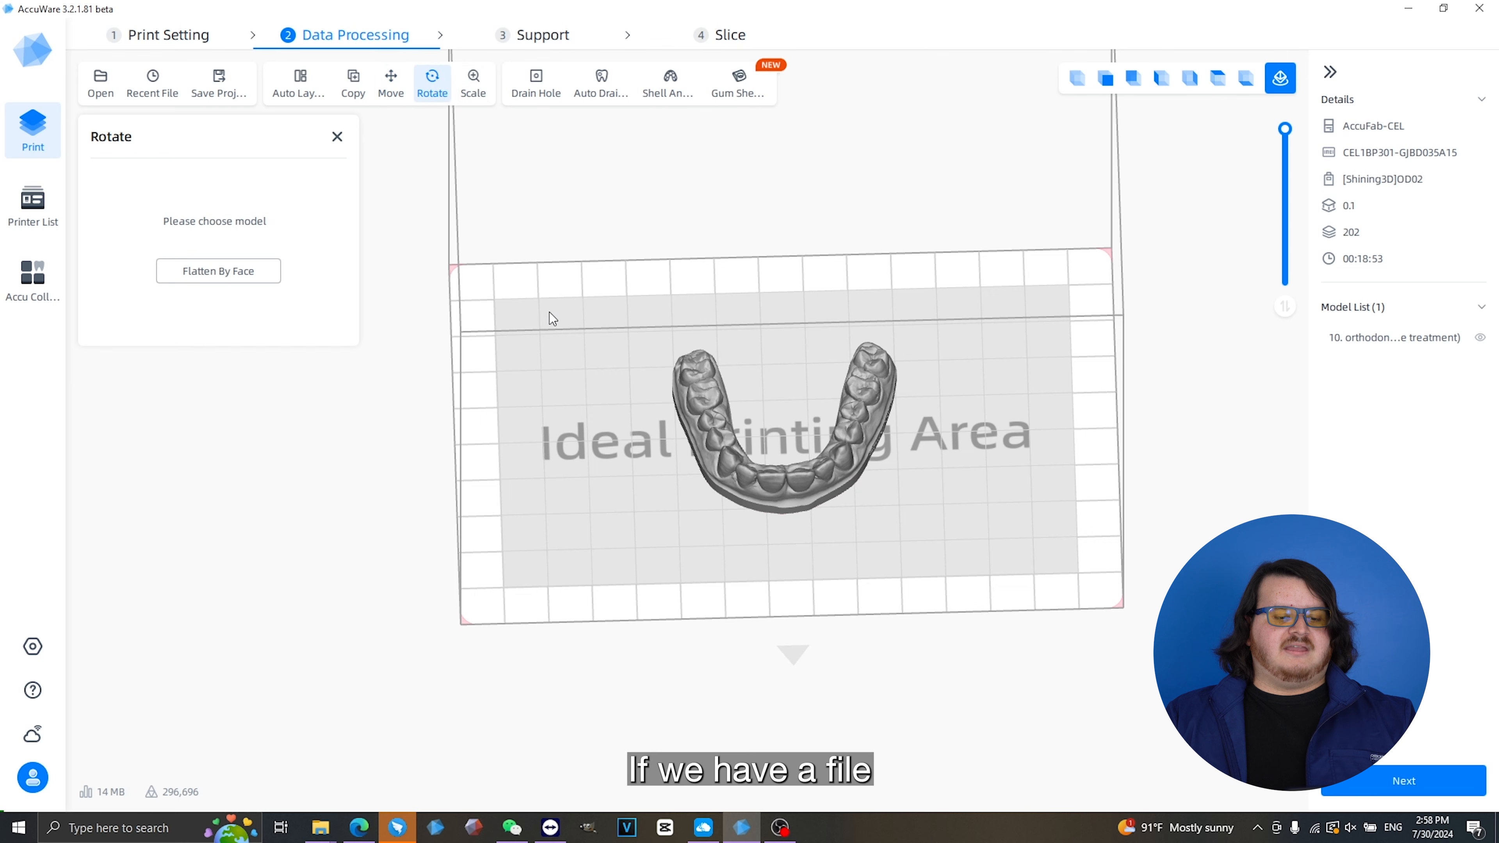
{"action": "left_click", "coordinate": [774, 471]}
{"action": "right_click_drag", "start_coordinate": [738, 546], "coordinate": [725, 471]}
{"action": "left_click", "coordinate": [724, 471]}
{"action": "left_click", "coordinate": [745, 497]}
{"action": "left_click_drag", "start_coordinate": [767, 462], "coordinate": [694, 500]}
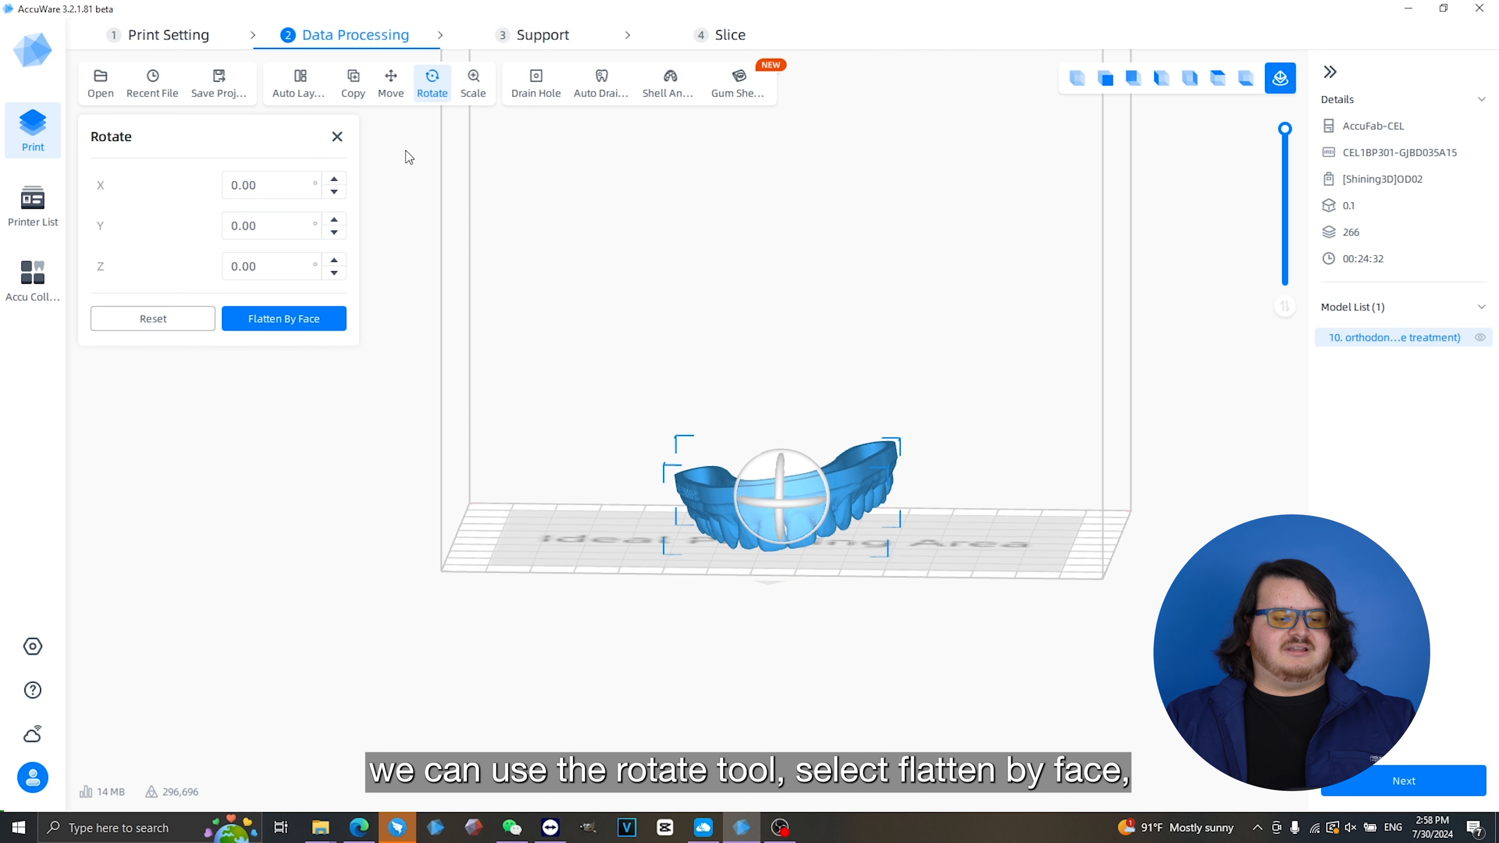
Flatten the model by its bottom face so the base lies on the platform, and check it from below and above
{"action": "left_click", "coordinate": [286, 320]}
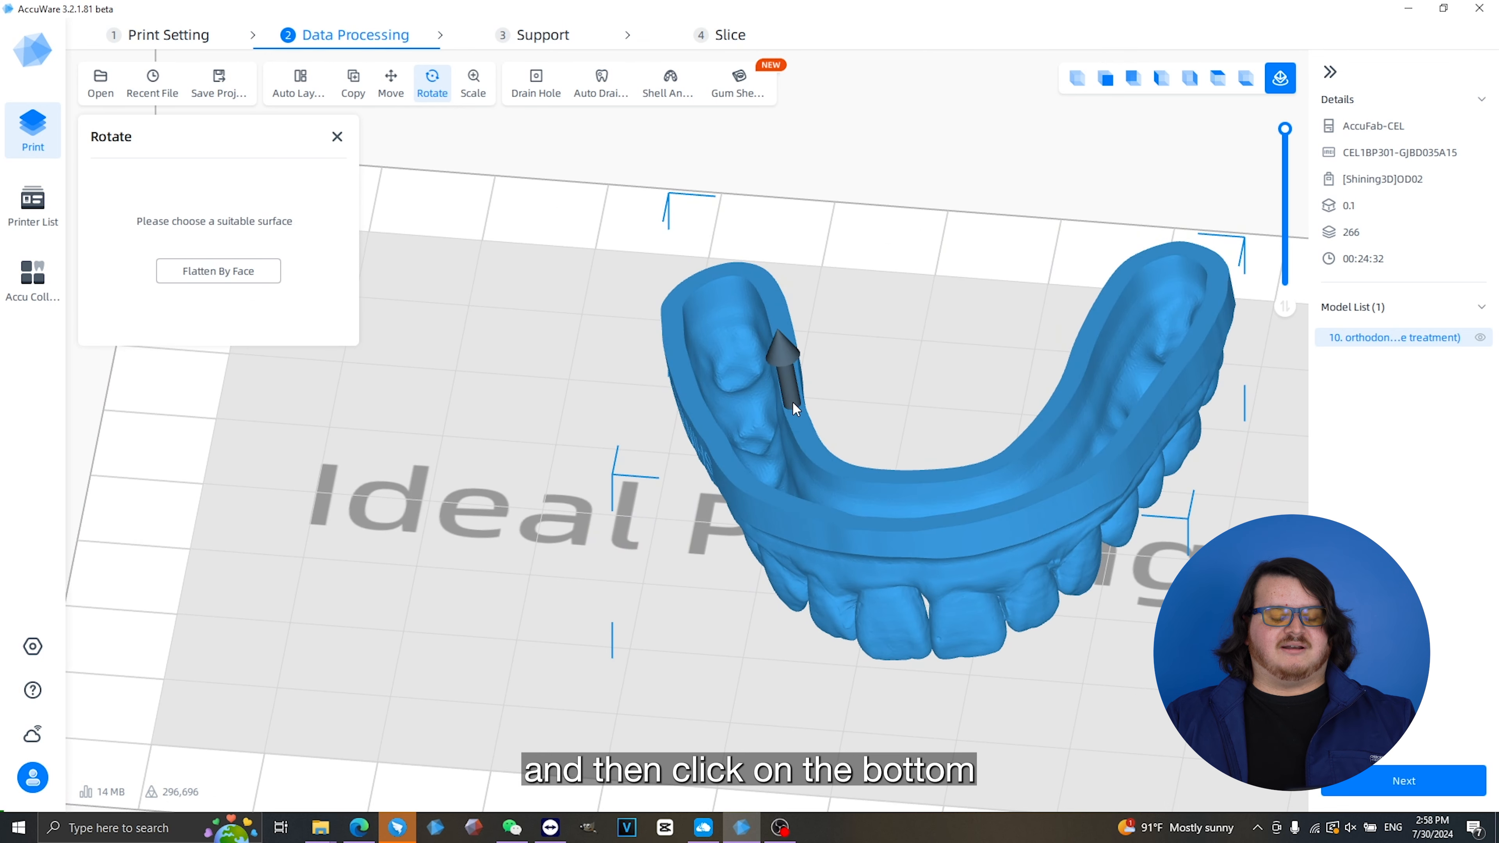
{"action": "left_click", "coordinate": [791, 399]}
{"action": "middle_click_drag", "start_coordinate": [795, 312], "coordinate": [745, 289]}
{"action": "right_click_drag", "start_coordinate": [869, 661], "coordinate": [869, 502]}
{"action": "middle_click_drag", "start_coordinate": [868, 643], "coordinate": [868, 506]}
{"action": "right_click_drag", "start_coordinate": [868, 506], "coordinate": [846, 485]}
{"action": "left_click", "coordinate": [846, 485]}
{"action": "middle_click_drag", "start_coordinate": [846, 485], "coordinate": [859, 590]}
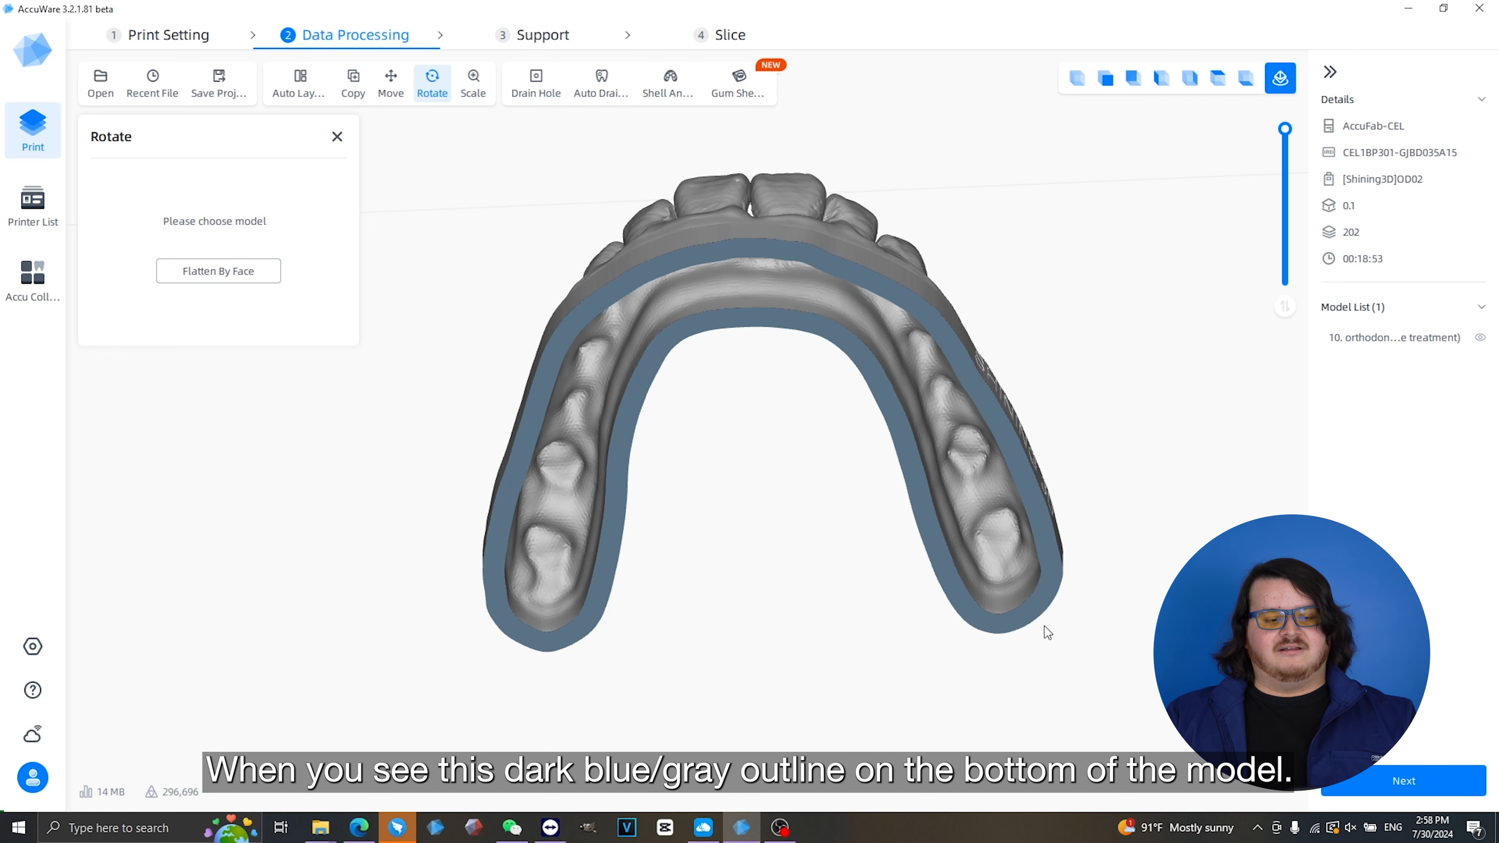
{"action": "right_click_drag", "start_coordinate": [753, 398], "coordinate": [756, 467]}
{"action": "middle_click_drag", "start_coordinate": [712, 390], "coordinate": [720, 301]}
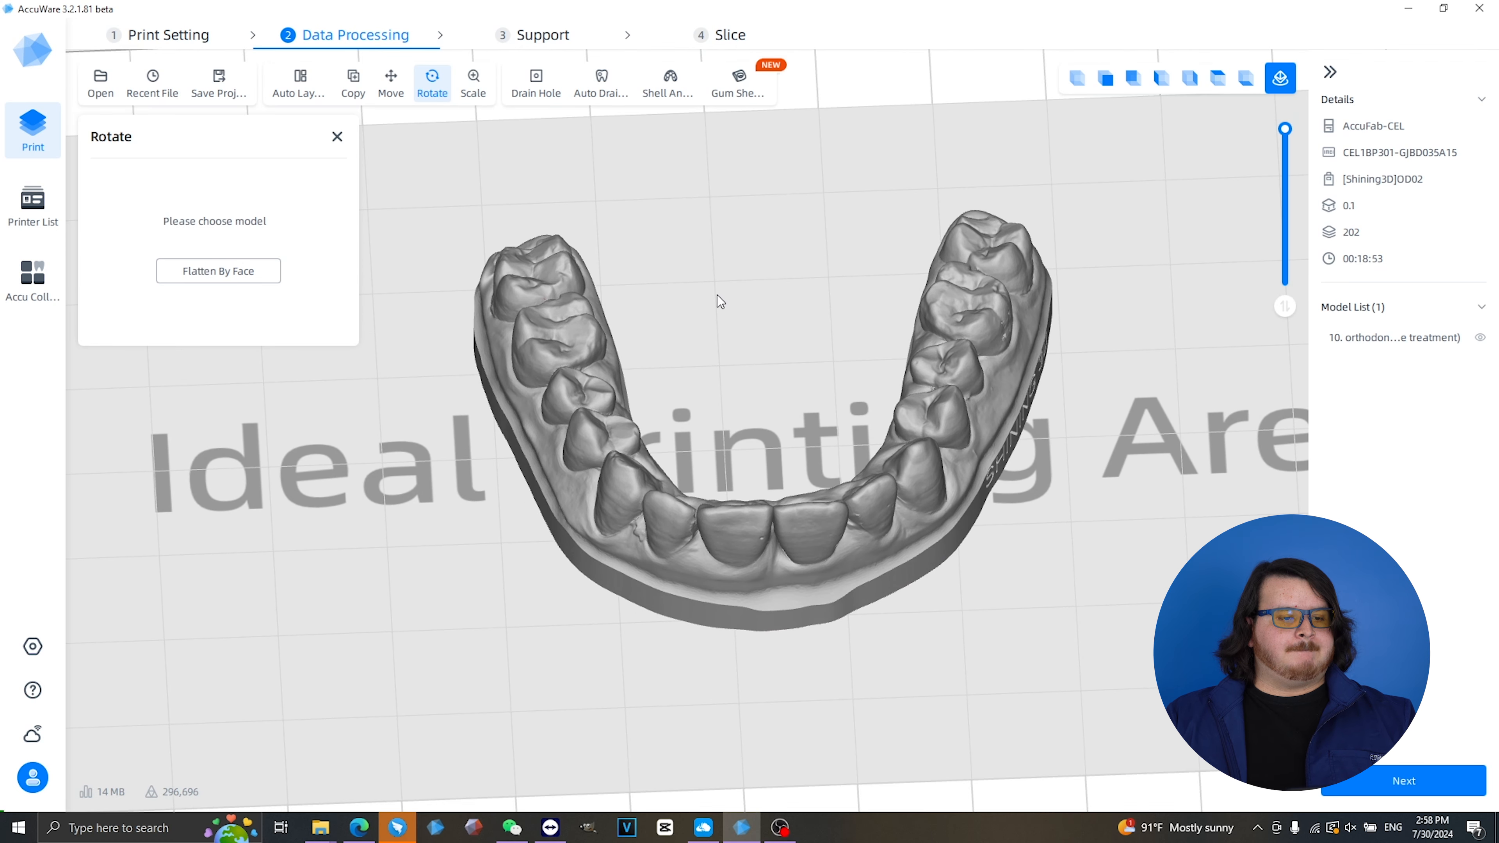
{"action": "scroll", "coordinate": [637, 234], "scroll_direction": "down", "scroll_amount": 1}
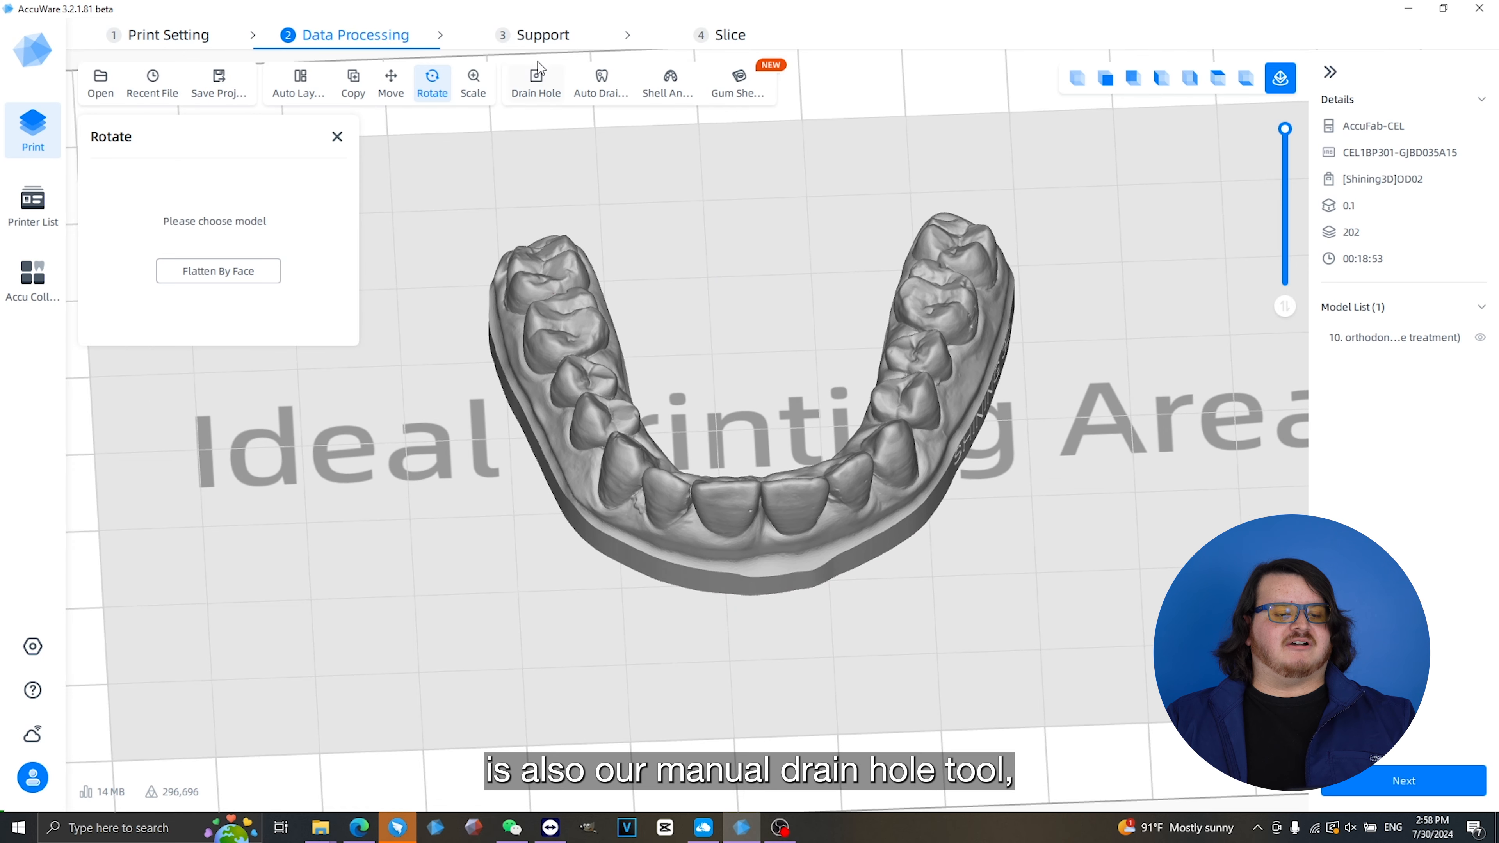
Try a drain hole with a 3.00 mm diameter in the side of the model's base, and reset it
{"action": "left_click", "coordinate": [536, 82]}
{"action": "left_click", "coordinate": [598, 498]}
{"action": "right_click_drag", "start_coordinate": [598, 497], "coordinate": [611, 621]}
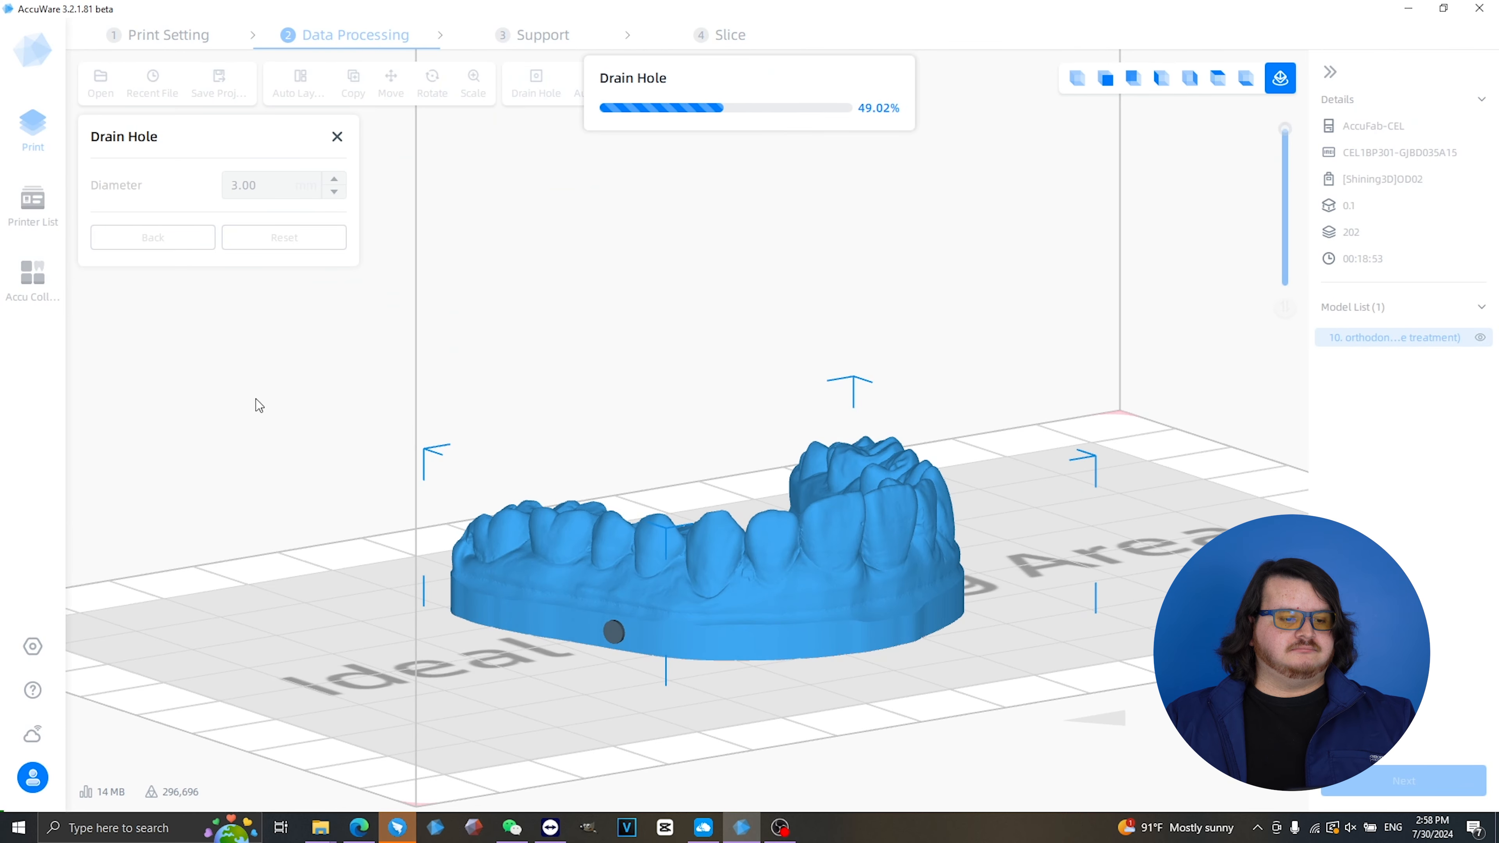
{"action": "left_click", "coordinate": [304, 241]}
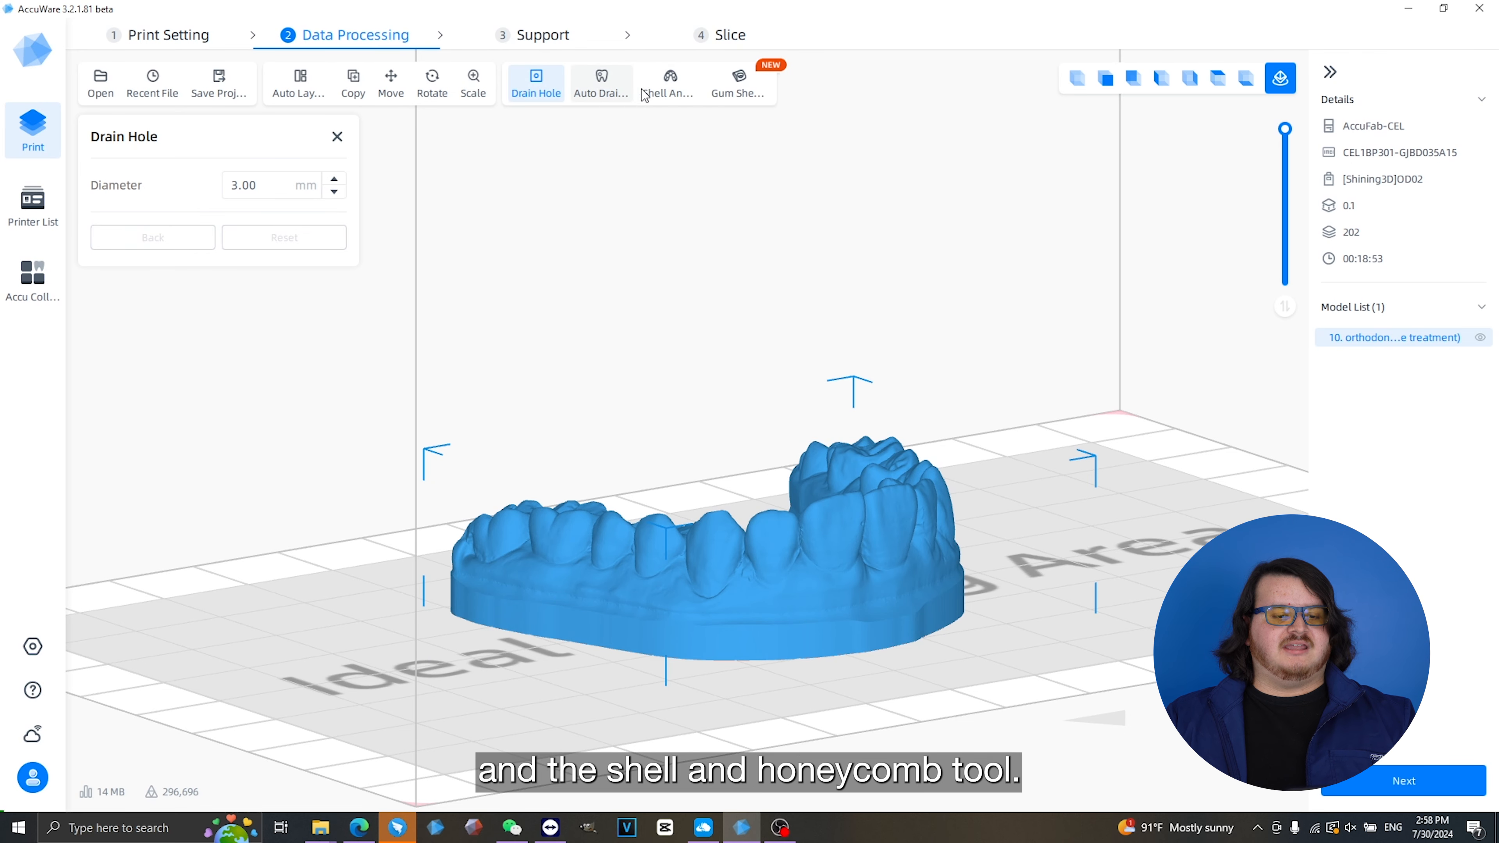
Generate a shell and honeycomb in the model with 8.00 mm honeycomb diameter, 1.50 mm honeycomb thickness and 2.00 mm shell thickness
{"action": "left_click", "coordinate": [663, 86]}
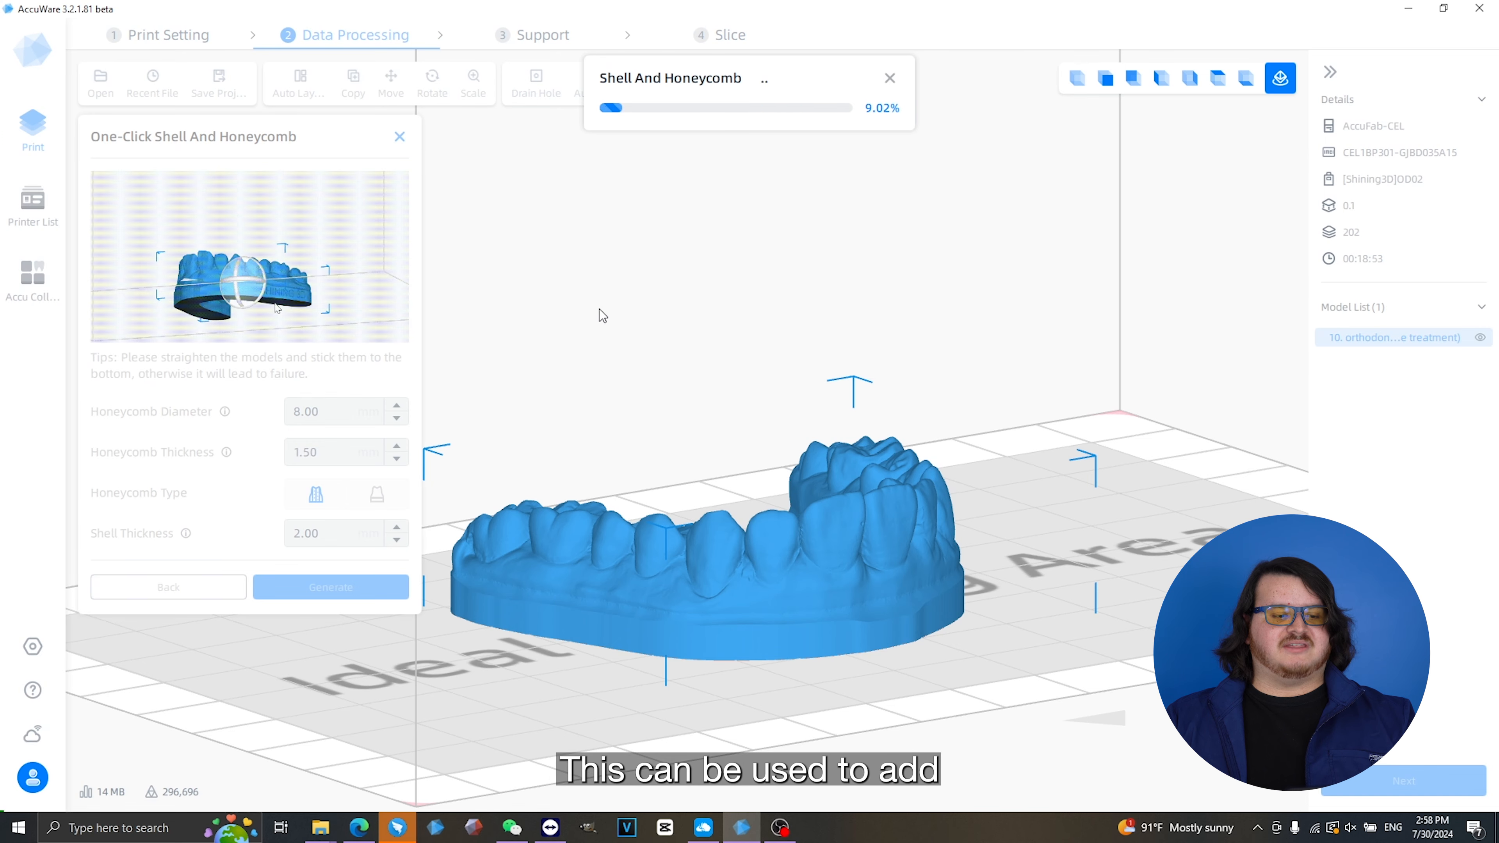
{"action": "right_click_drag", "start_coordinate": [750, 375], "coordinate": [604, 391]}
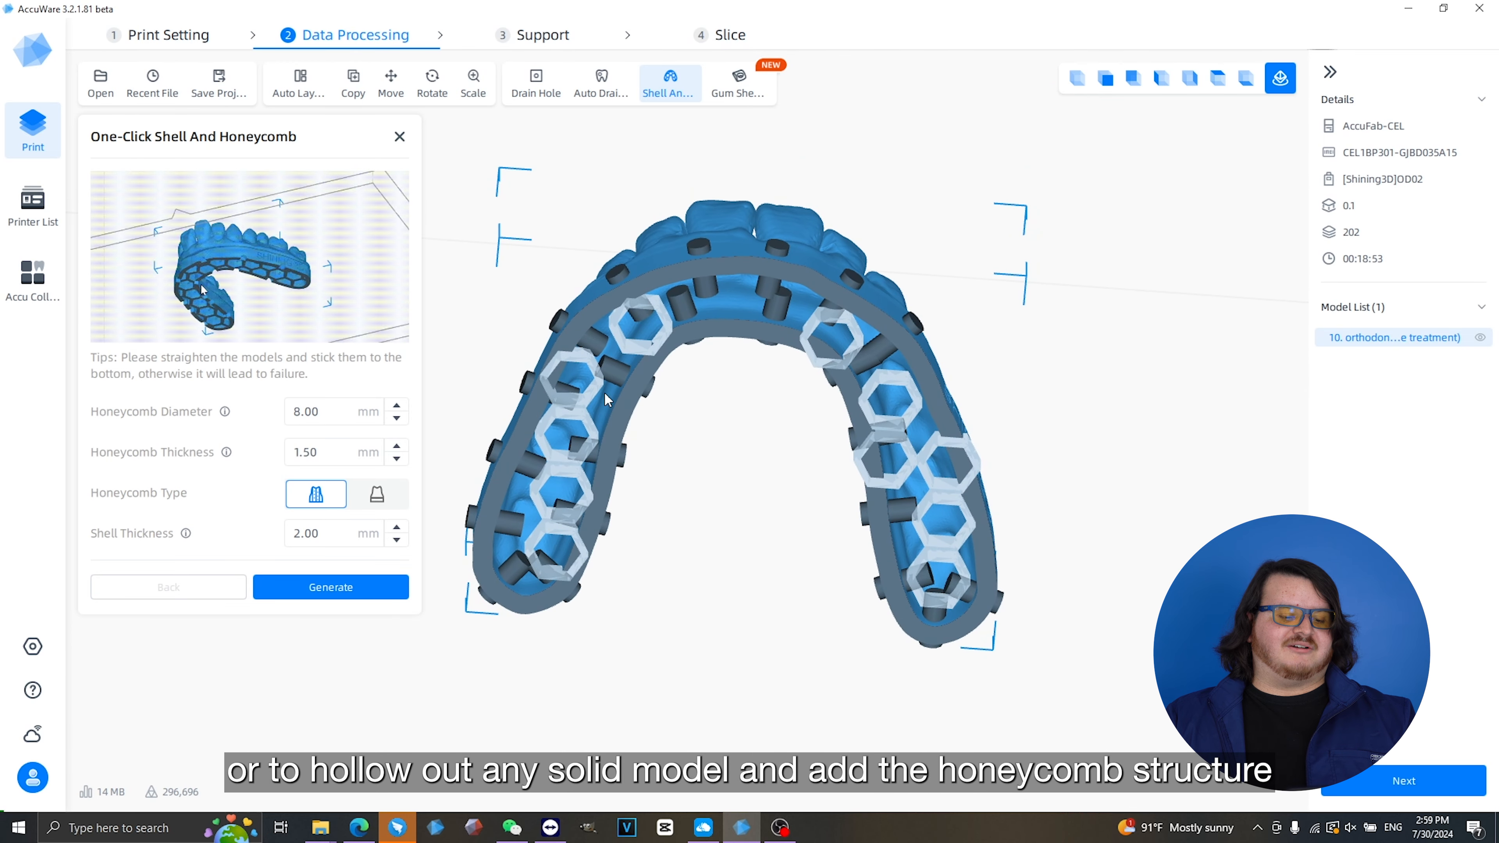
{"action": "left_click", "coordinate": [333, 590]}
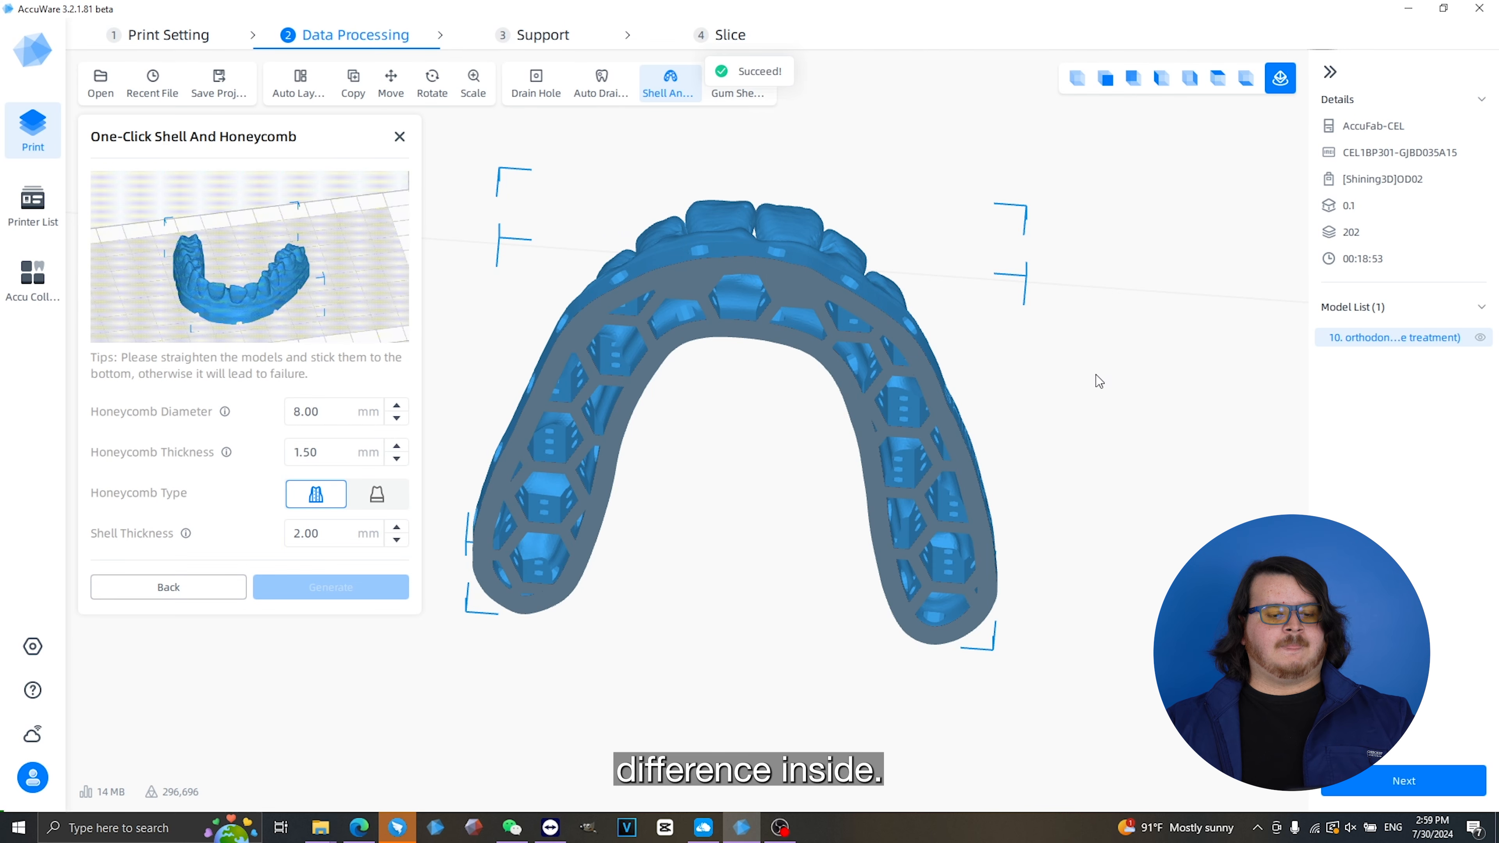
{"action": "left_click_drag", "start_coordinate": [1095, 375], "coordinate": [1080, 552]}
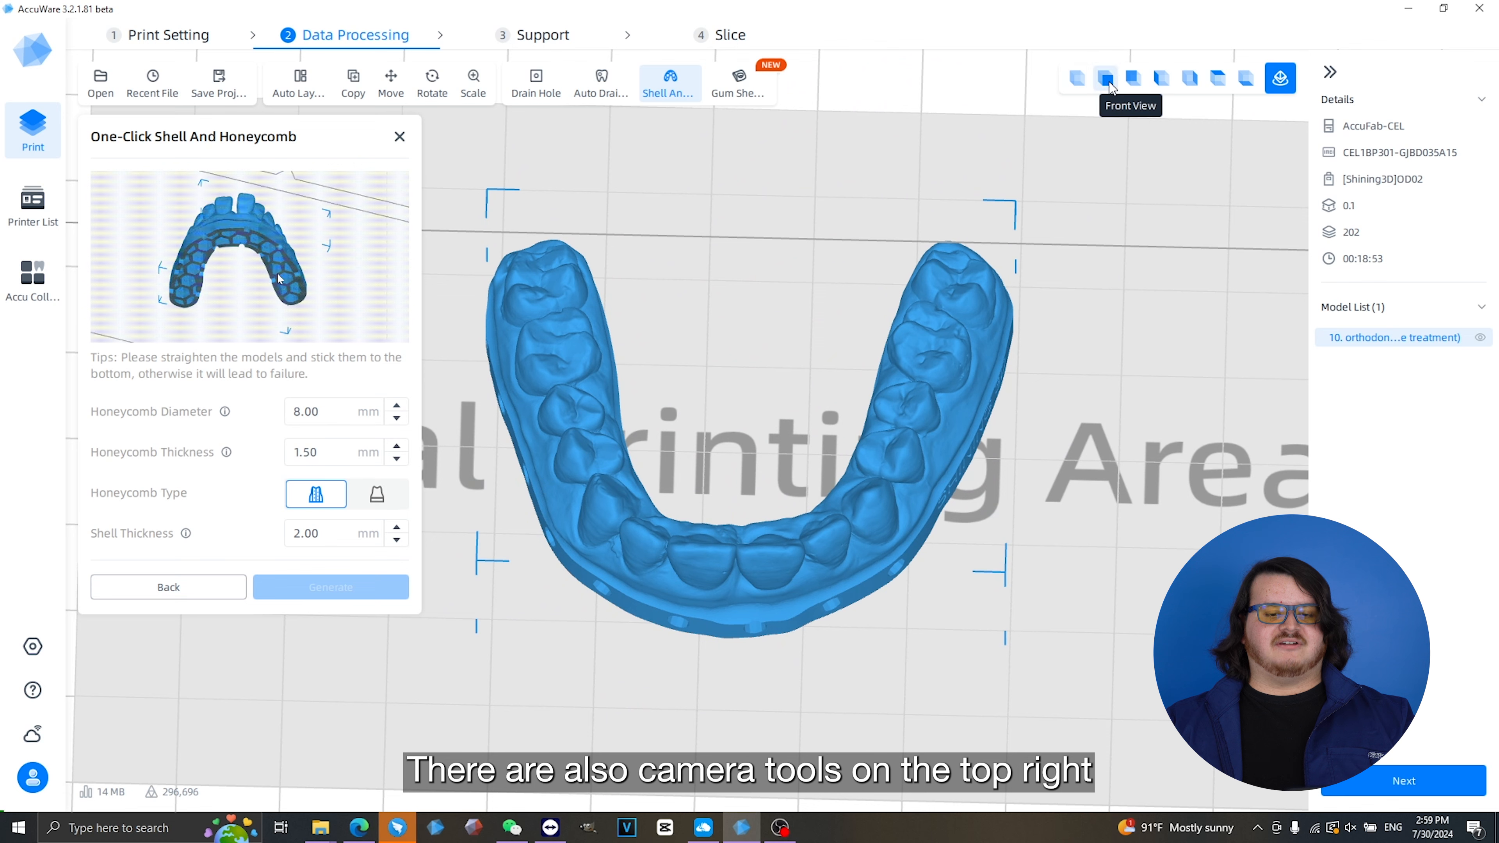
View the hollowed model from a preset camera direction and continue to the Support stage
{"action": "left_click", "coordinate": [1218, 78]}
{"action": "middle_click_drag", "start_coordinate": [917, 337], "coordinate": [993, 325]}
{"action": "right_click_drag", "start_coordinate": [997, 576], "coordinate": [1013, 543]}
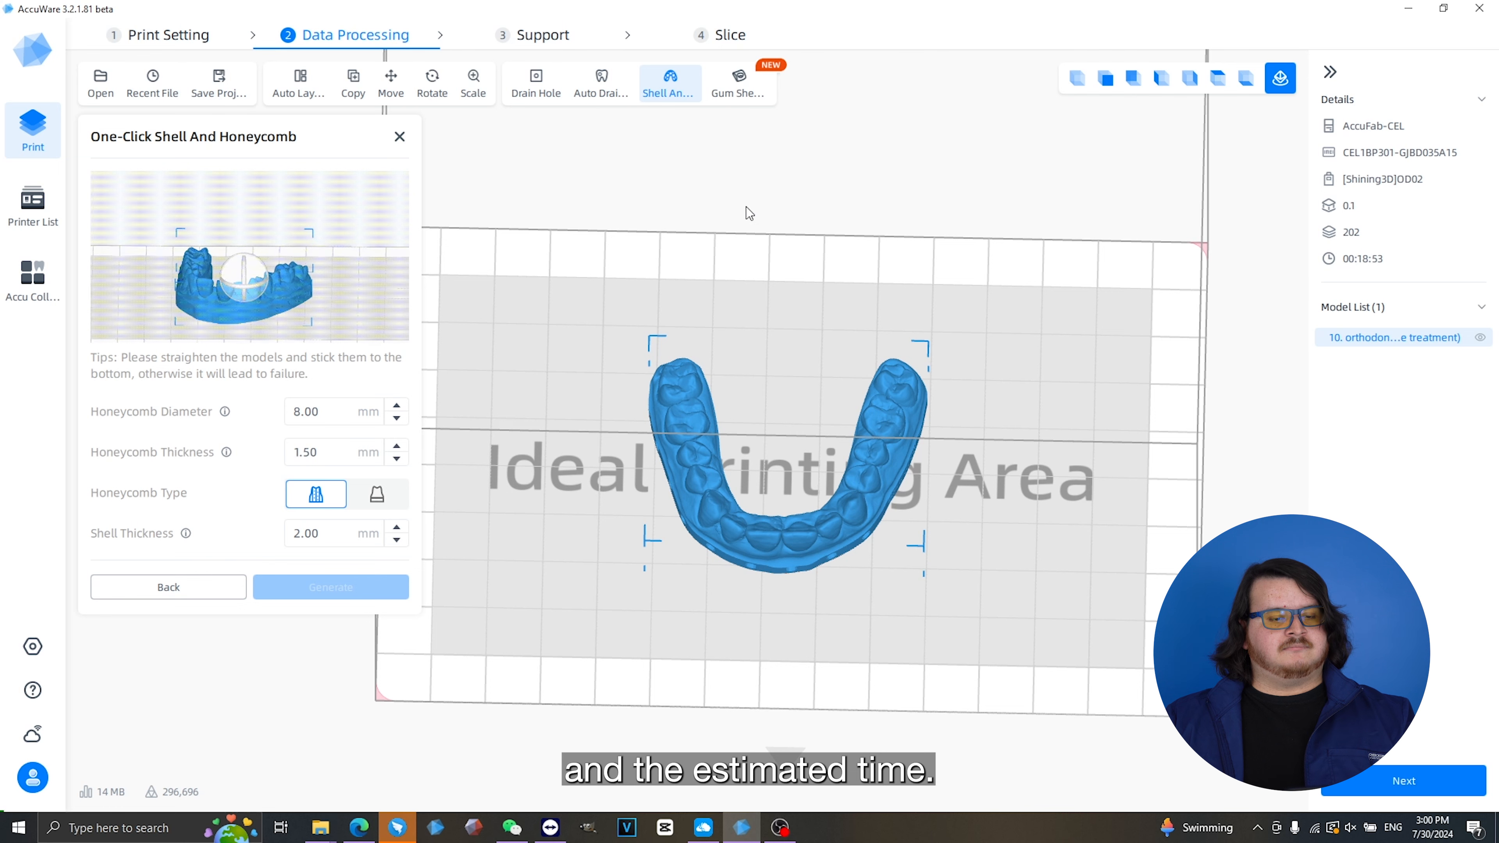
{"action": "left_click", "coordinate": [1398, 780]}
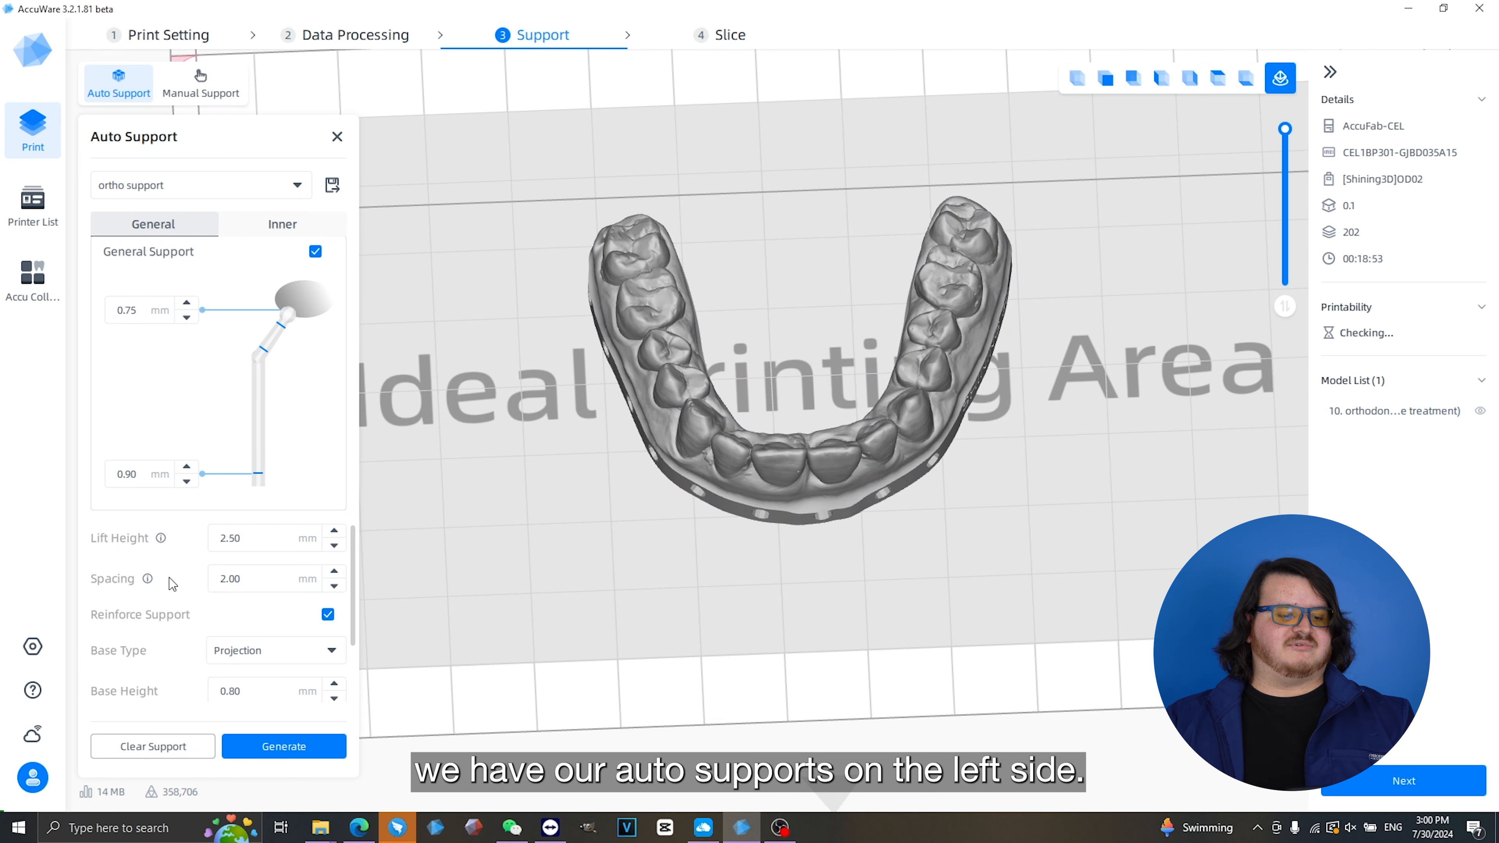
Generate automatic supports with the ortho support preset, using 2.50 mm lift height, 2.00 mm spacing and a Projection base
{"action": "scroll", "coordinate": [278, 565], "scroll_direction": "down", "scroll_amount": 2}
{"action": "scroll", "coordinate": [279, 590], "scroll_direction": "up", "scroll_amount": 2}
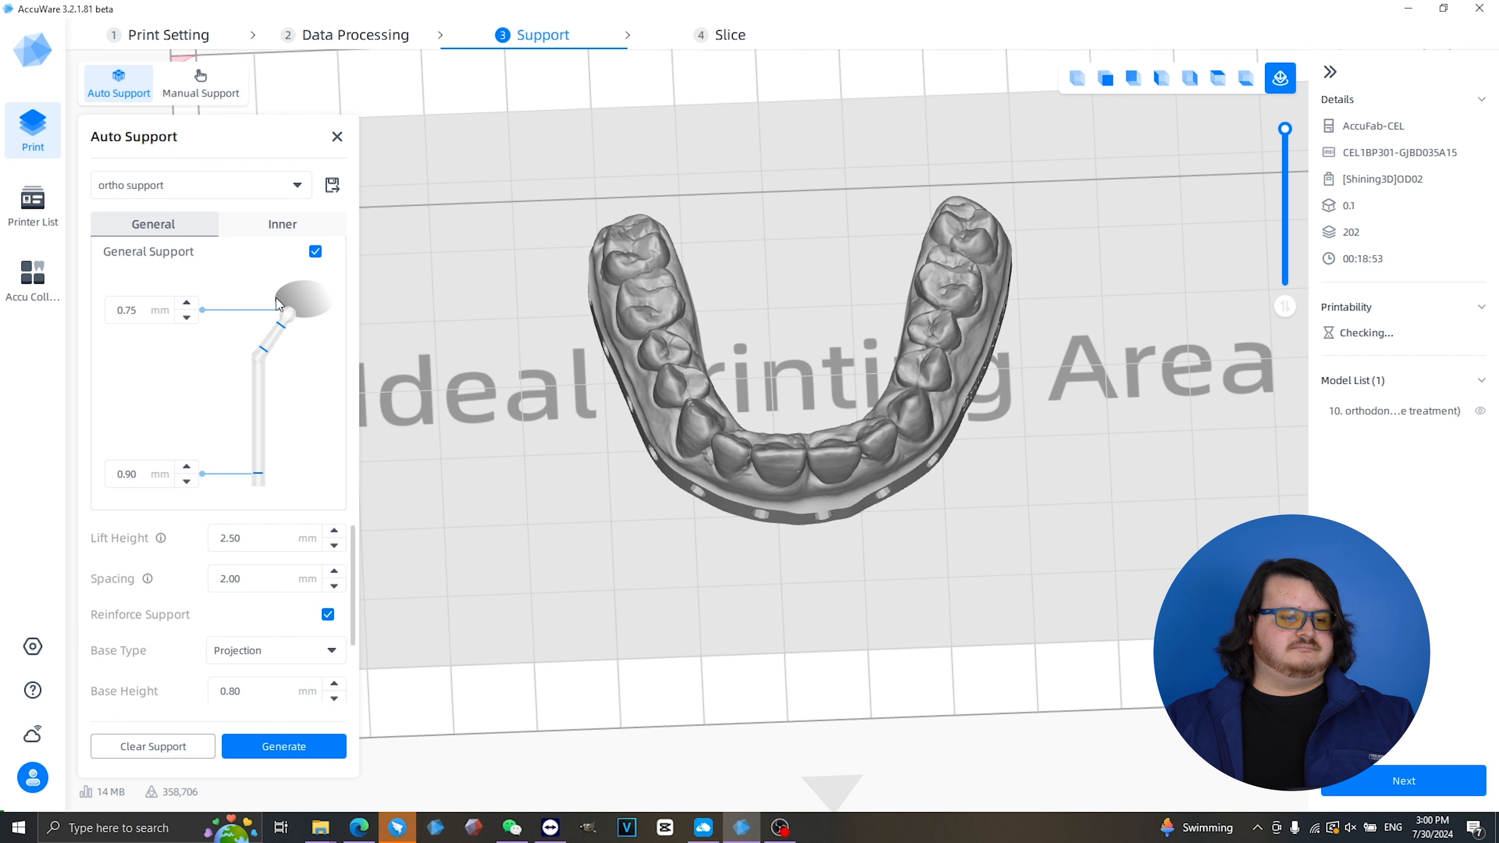
{"action": "left_click", "coordinate": [299, 748]}
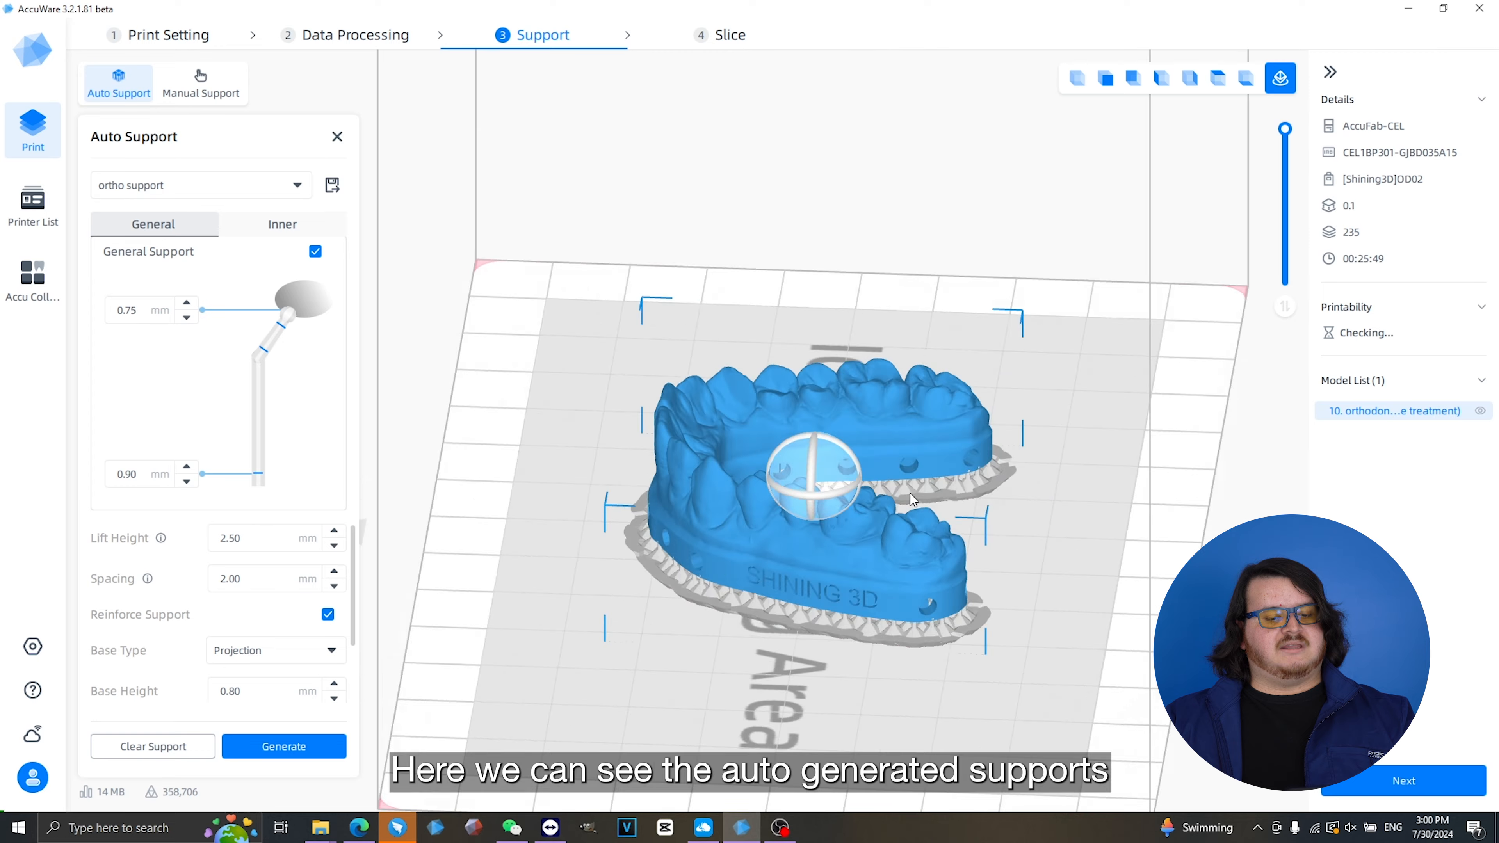
Inspect the generated supports and the lip at the bottom of the support structure from the front and above
{"action": "left_click_drag", "start_coordinate": [1062, 448], "coordinate": [1124, 464]}
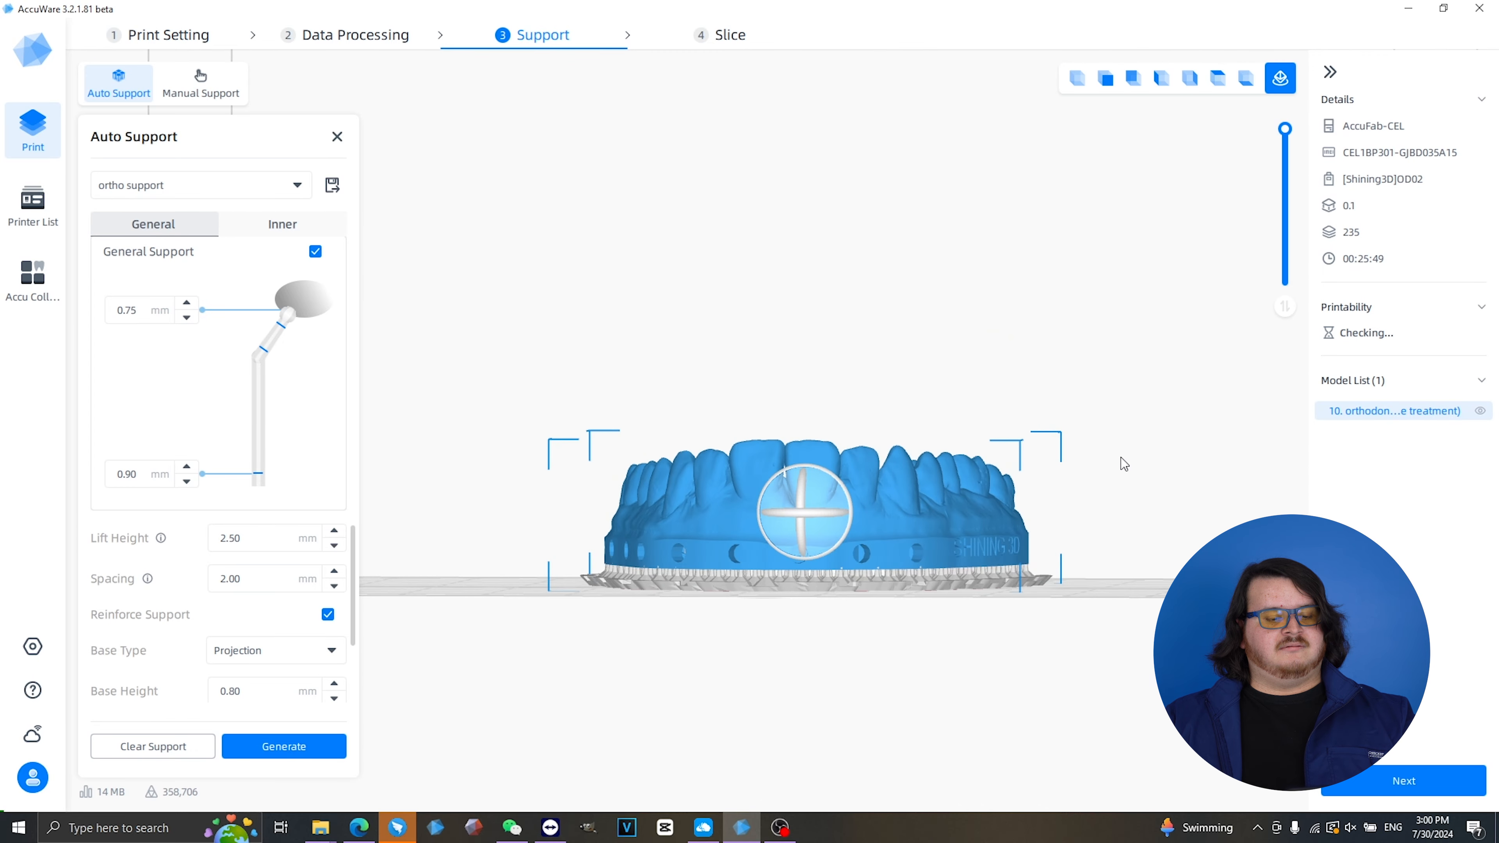
{"action": "scroll", "coordinate": [1121, 462], "scroll_direction": "up", "scroll_amount": 5}
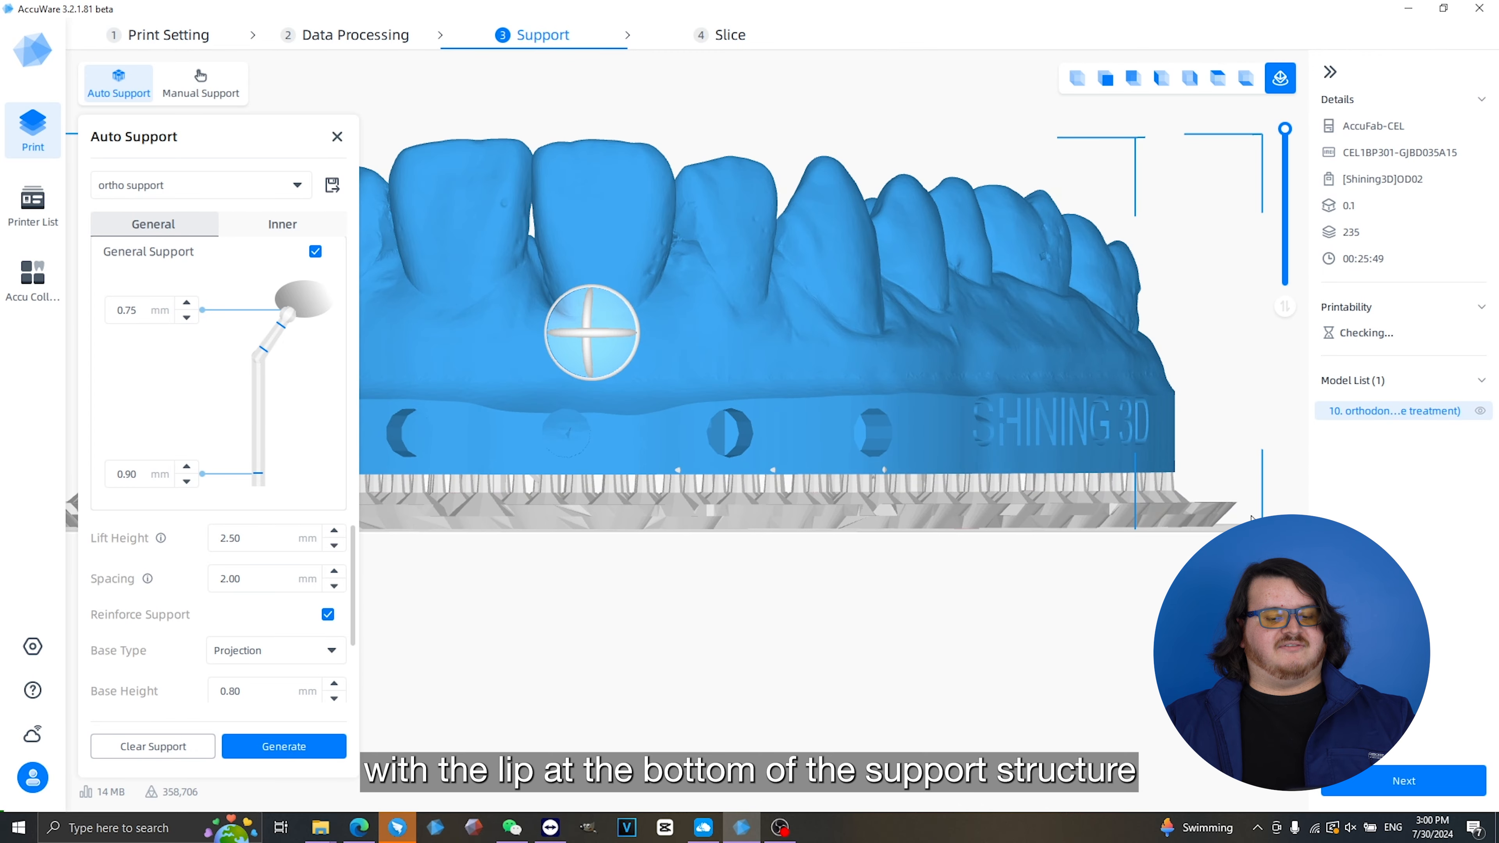
{"action": "scroll", "coordinate": [1126, 467], "scroll_direction": "up", "scroll_amount": 5}
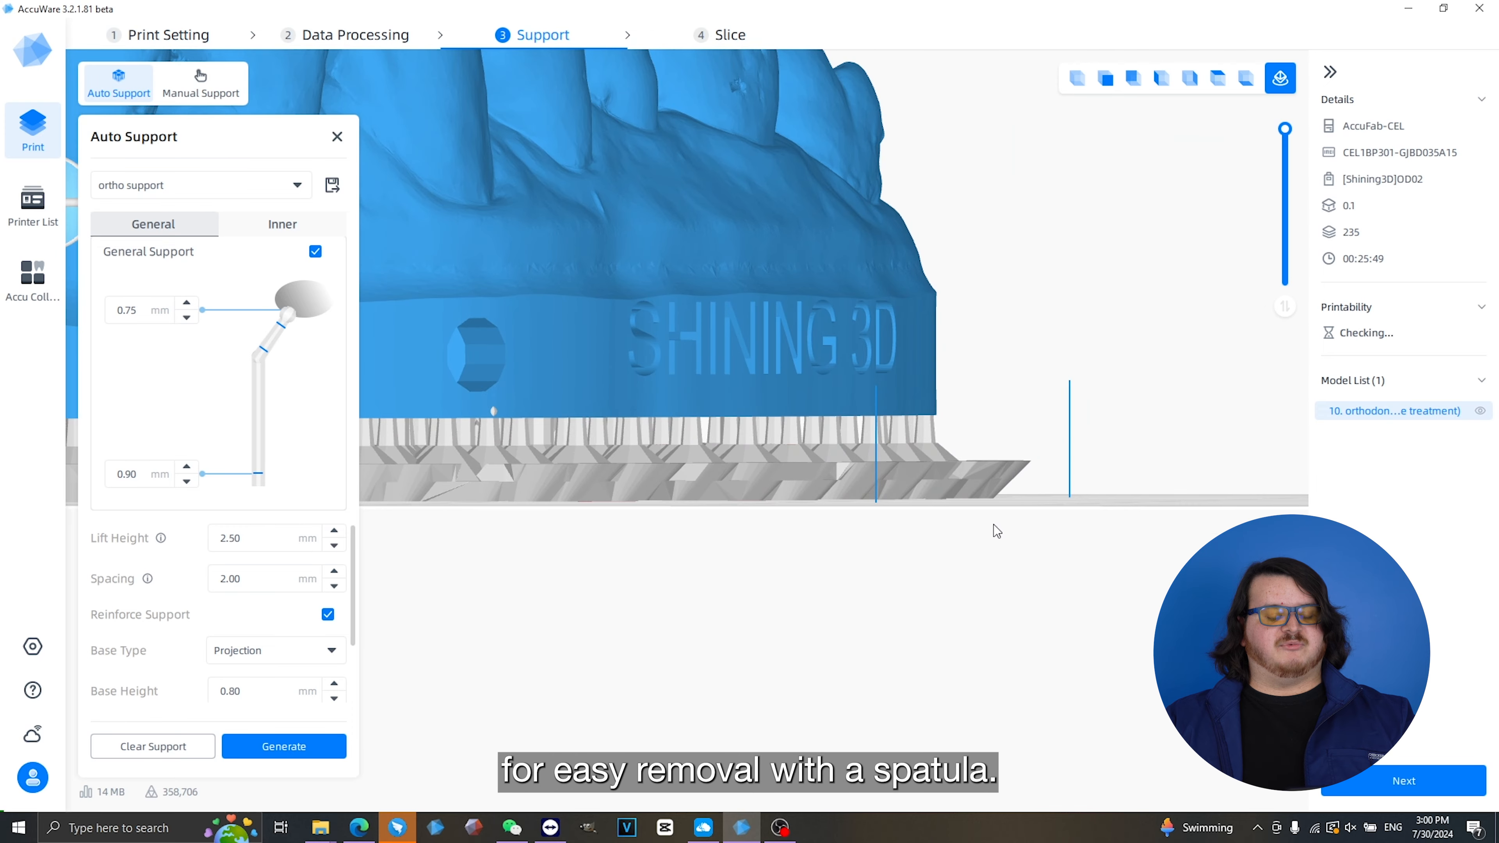
{"action": "scroll", "coordinate": [879, 453], "scroll_direction": "down", "scroll_amount": 6}
{"action": "middle_click_drag", "start_coordinate": [761, 395], "coordinate": [1038, 502]}
{"action": "scroll", "coordinate": [1037, 501], "scroll_direction": "down", "scroll_amount": 1}
{"action": "right_click_drag", "start_coordinate": [818, 374], "coordinate": [885, 334]}
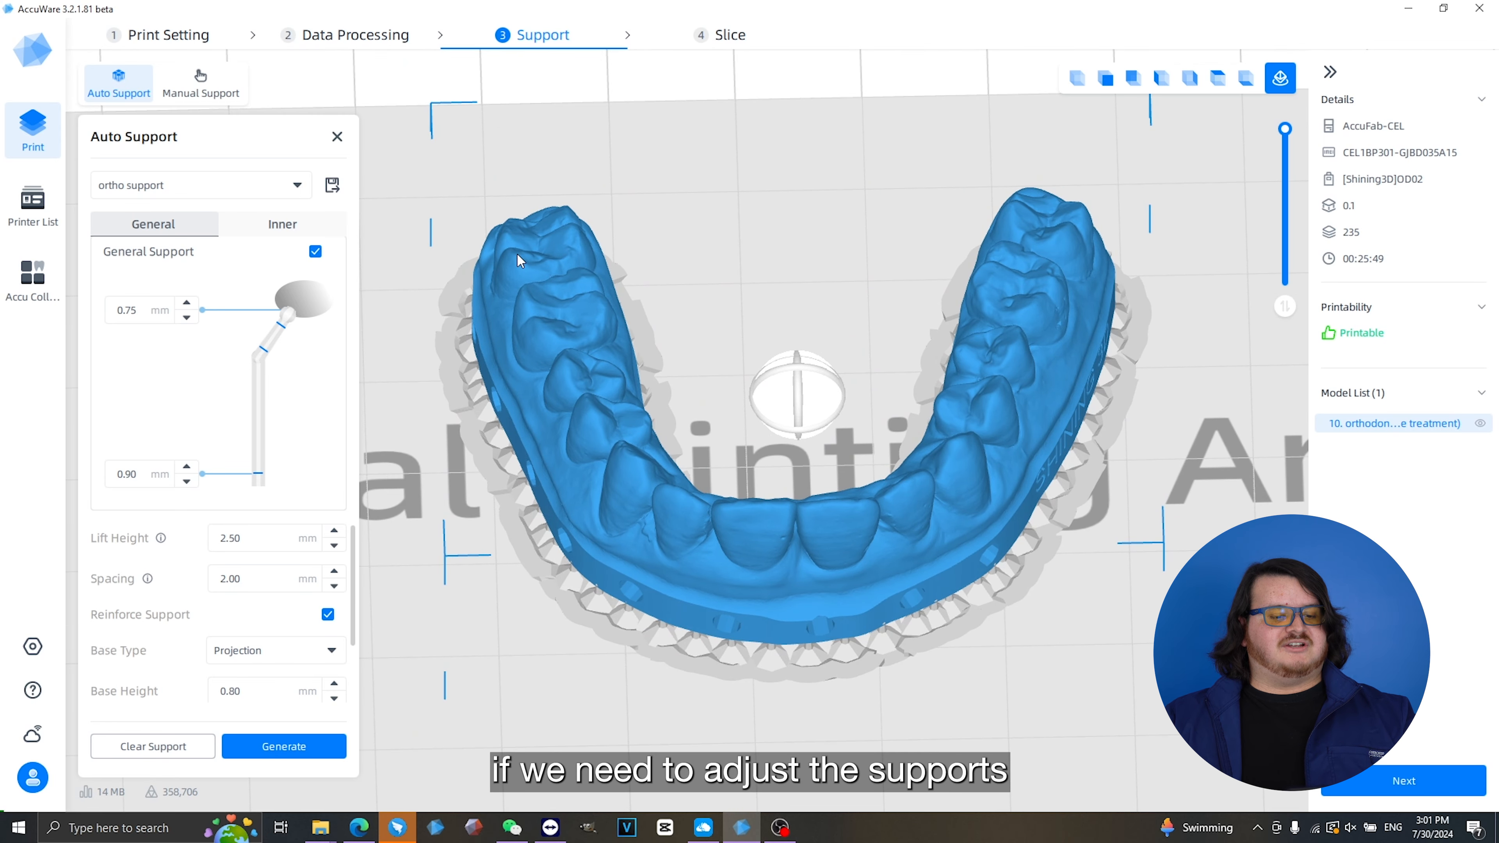
Manually edit the support points on the underside of the model's base and apply the changes
{"action": "left_click", "coordinate": [203, 87]}
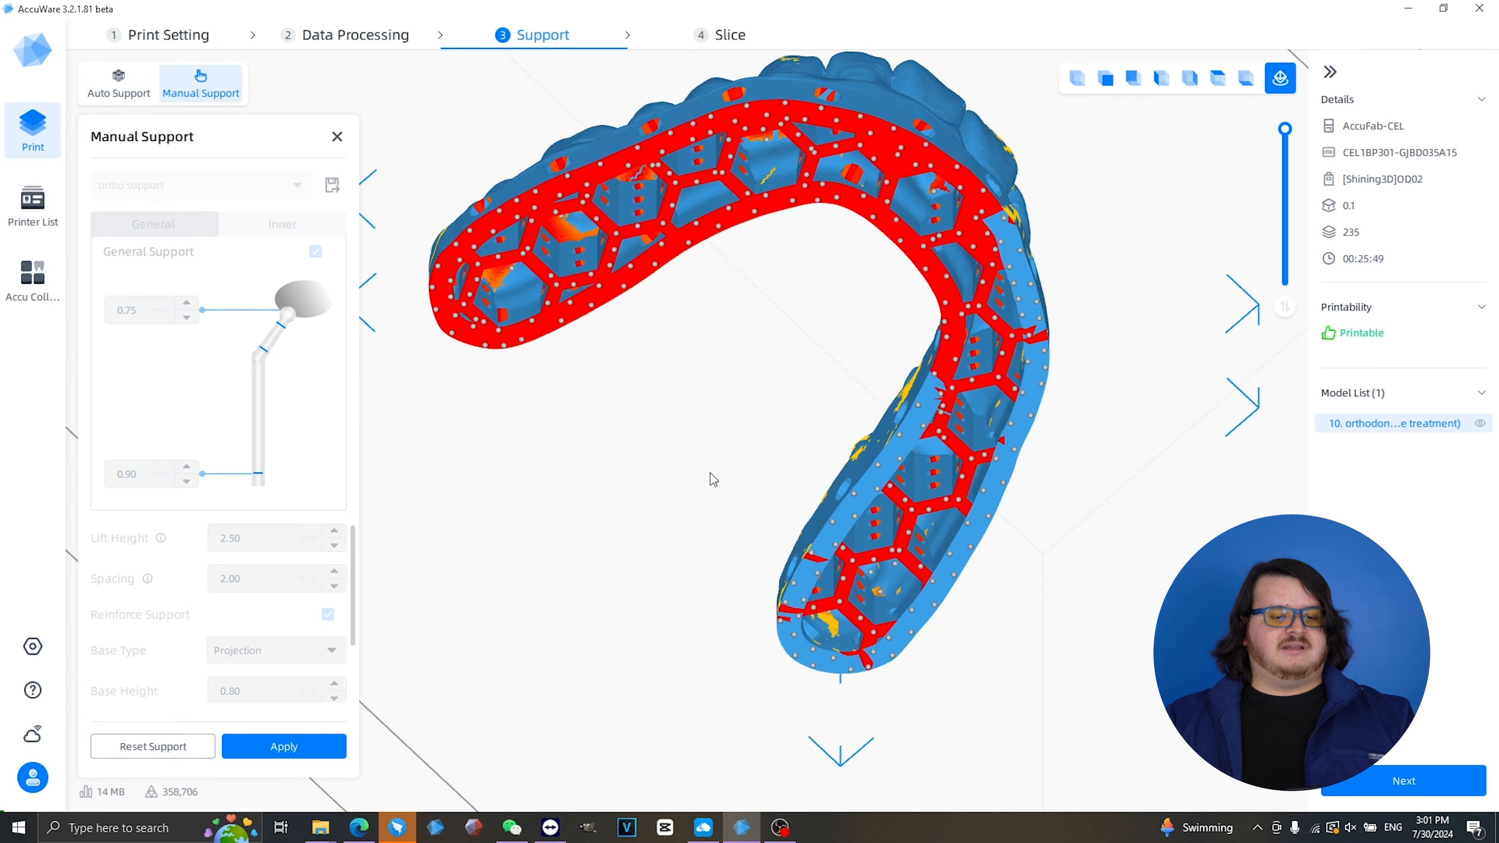
{"action": "right_click_drag", "start_coordinate": [710, 474], "coordinate": [726, 405]}
{"action": "middle_click_drag", "start_coordinate": [761, 307], "coordinate": [786, 583]}
{"action": "scroll", "coordinate": [786, 582], "scroll_direction": "up", "scroll_amount": 5}
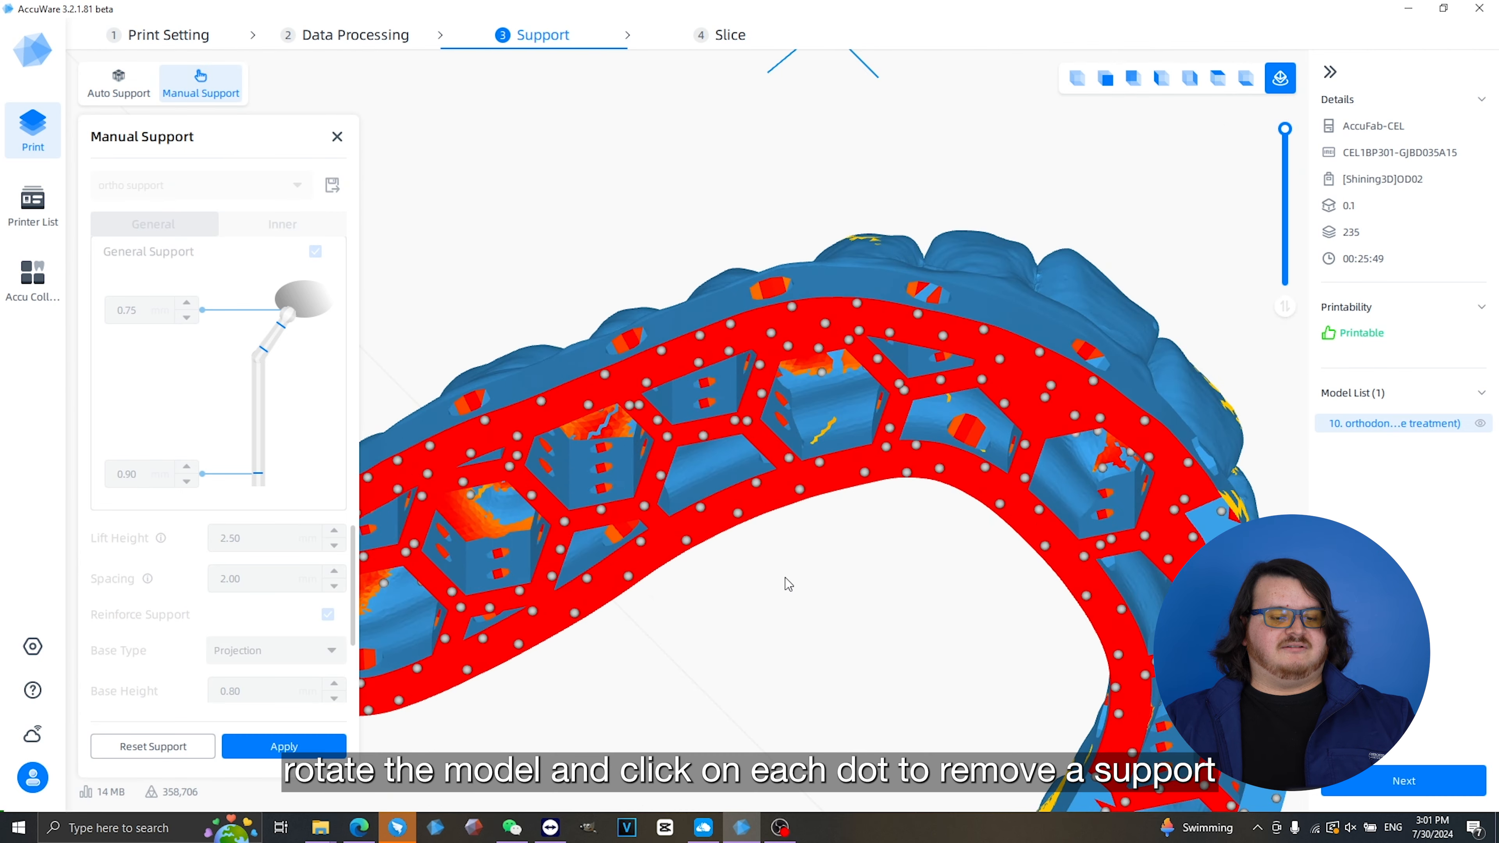
{"action": "left_click", "coordinate": [739, 394]}
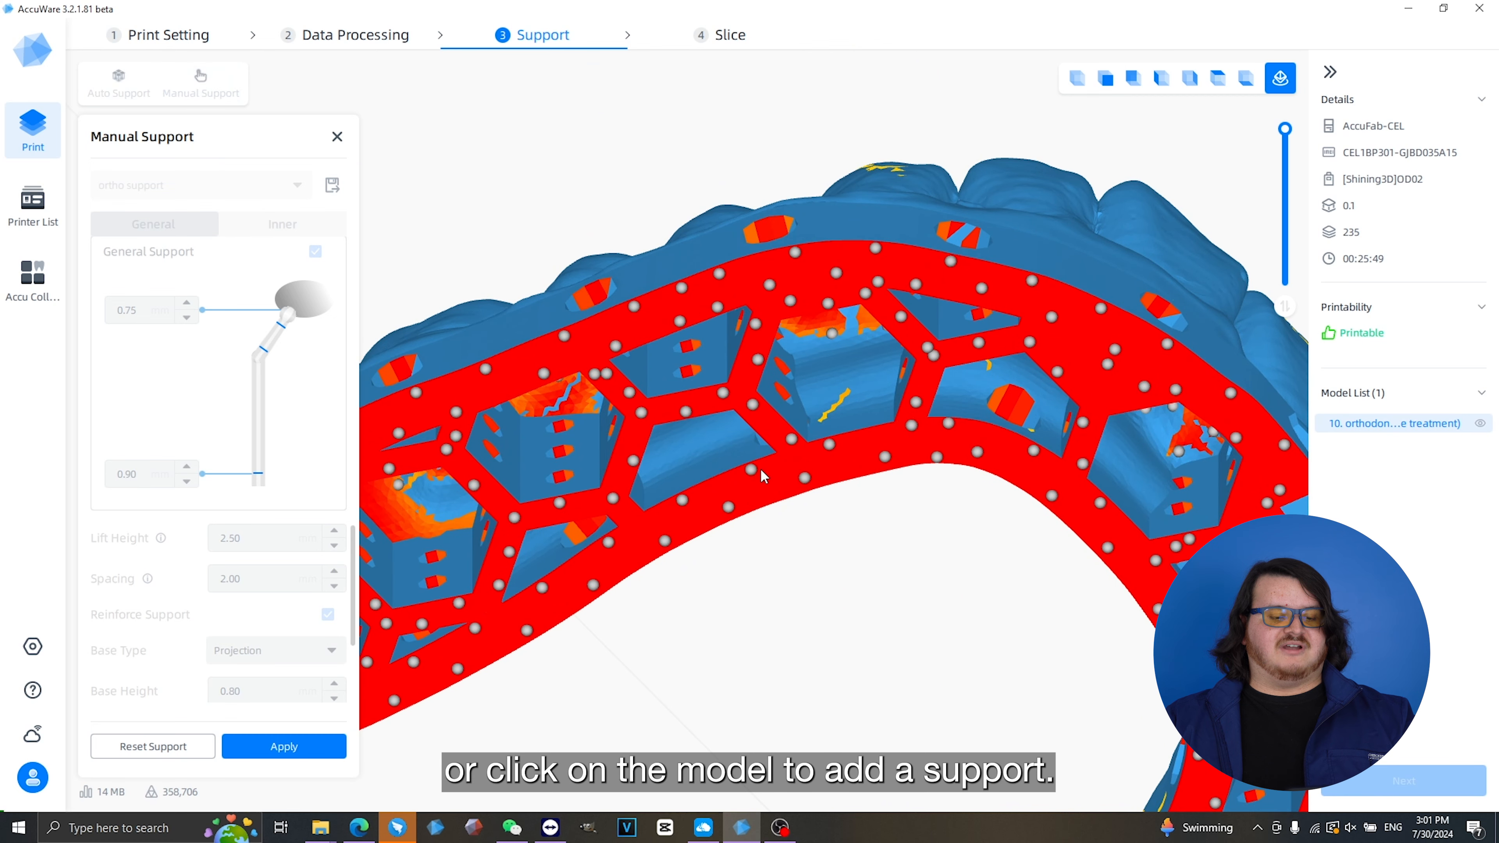
{"action": "left_click", "coordinate": [246, 748]}
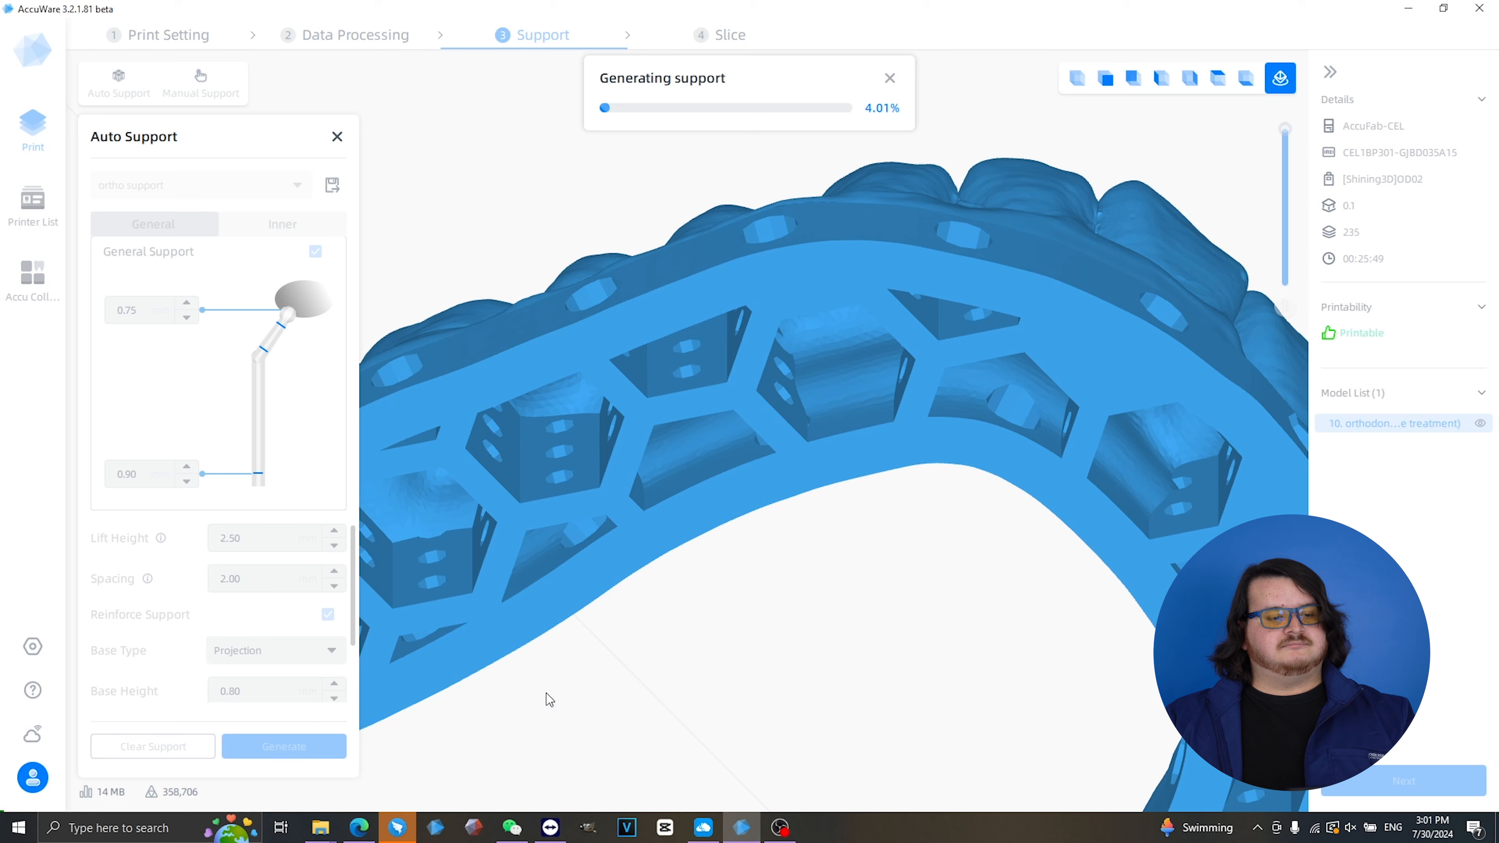
Examine the regenerated supports and clear all supports from the model
{"action": "scroll", "coordinate": [1015, 350], "scroll_direction": "down", "scroll_amount": 3}
{"action": "right_click_drag", "start_coordinate": [949, 366], "coordinate": [884, 471]}
{"action": "right_click_drag", "start_coordinate": [932, 605], "coordinate": [803, 311]}
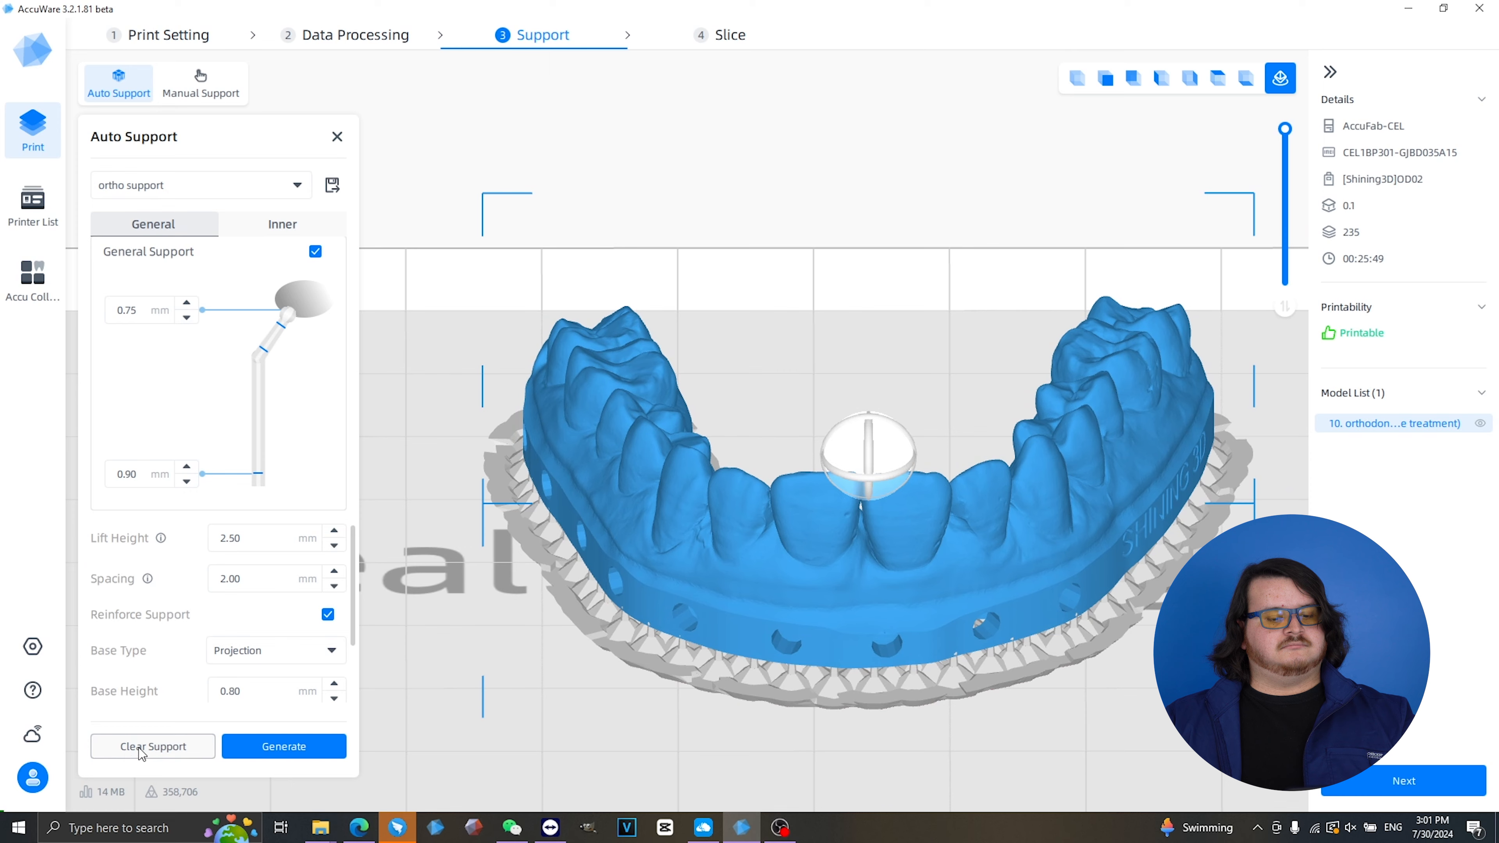
{"action": "left_click", "coordinate": [148, 749]}
{"action": "middle_click_drag", "start_coordinate": [1064, 470], "coordinate": [954, 421]}
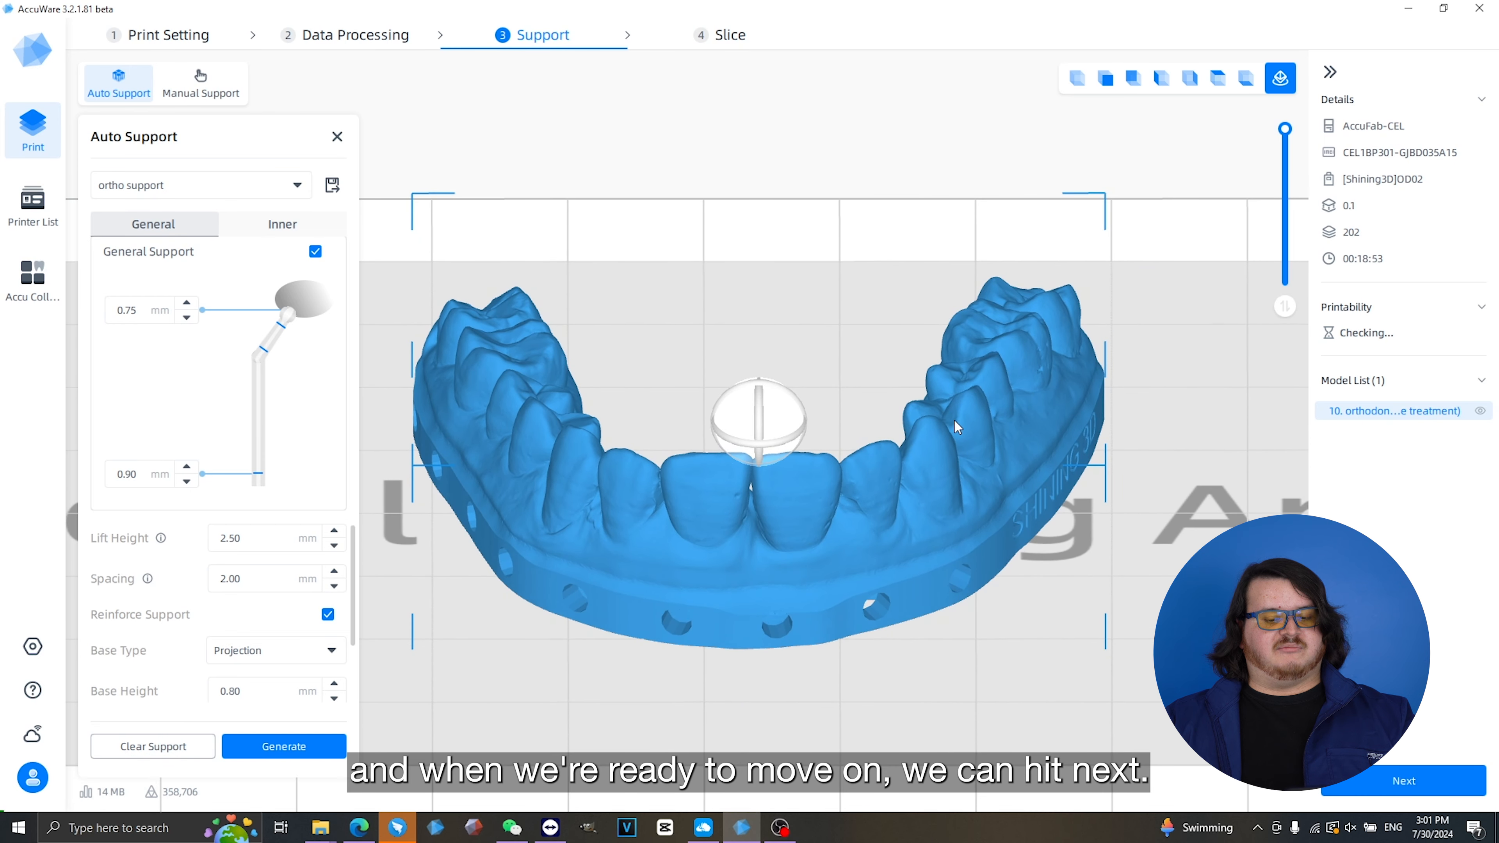
Slice the orthodontic model and send the resulting .fab file to the AccuFab-CEL without starting the print
{"action": "left_click", "coordinate": [1419, 780]}
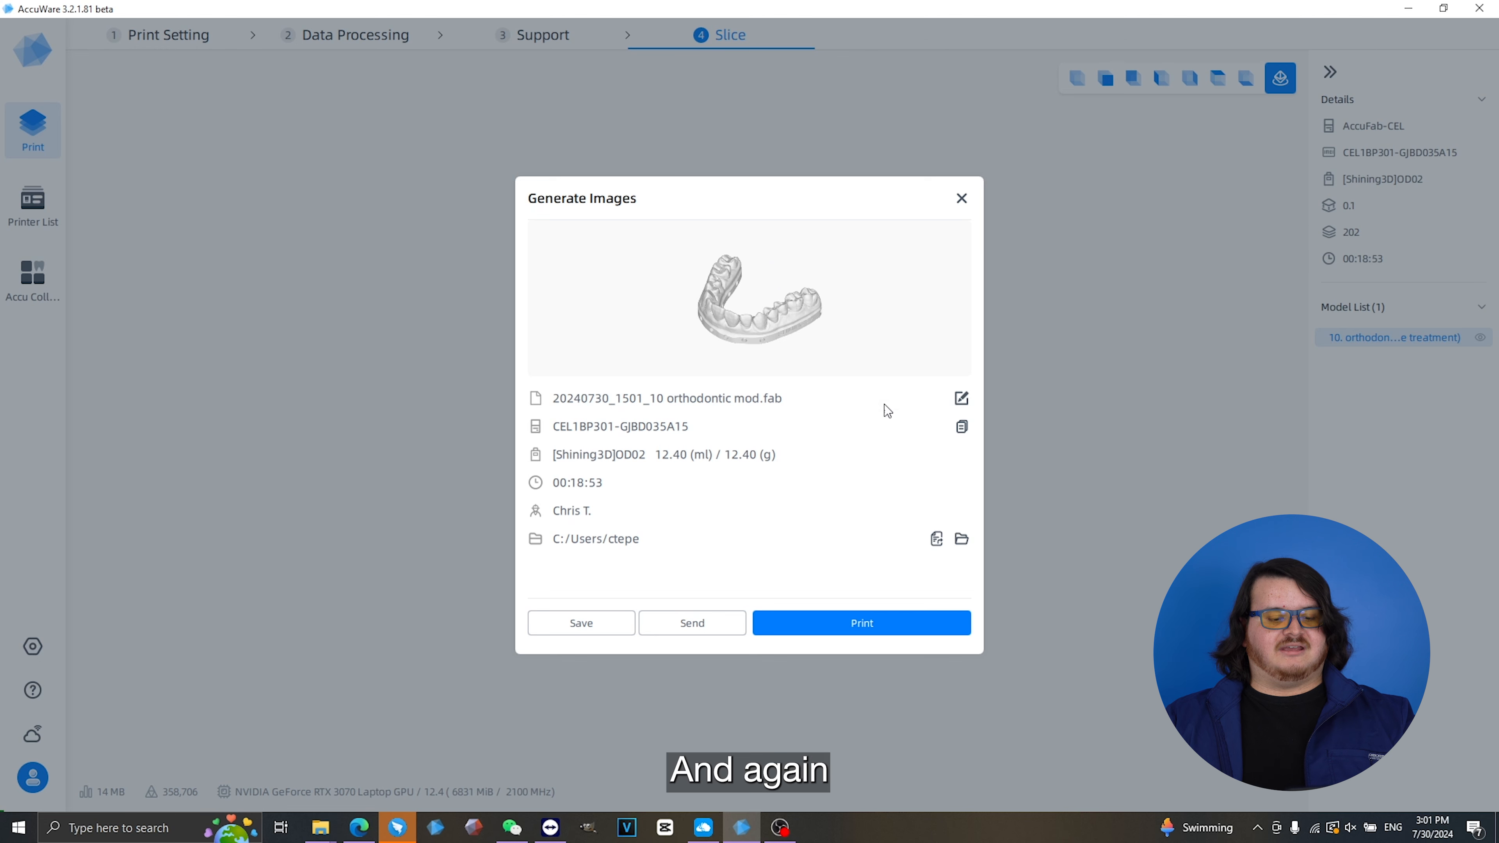
{"action": "left_click", "coordinate": [687, 629]}
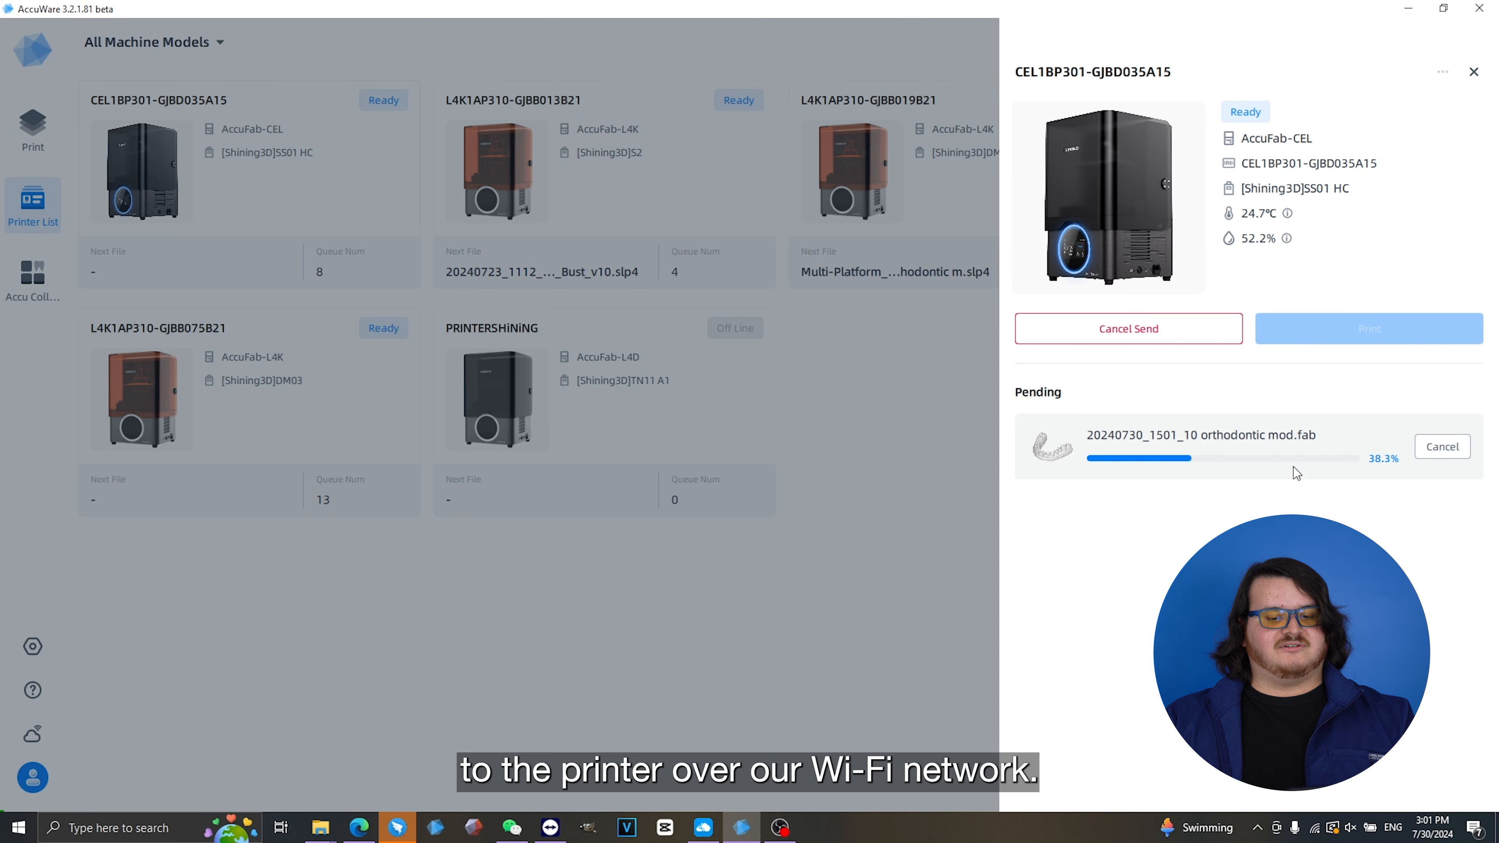
Close the printer details, switch the software to Multi-PlatformMode in the settings, and confirm the automatic restart
{"action": "left_click", "coordinate": [1472, 74]}
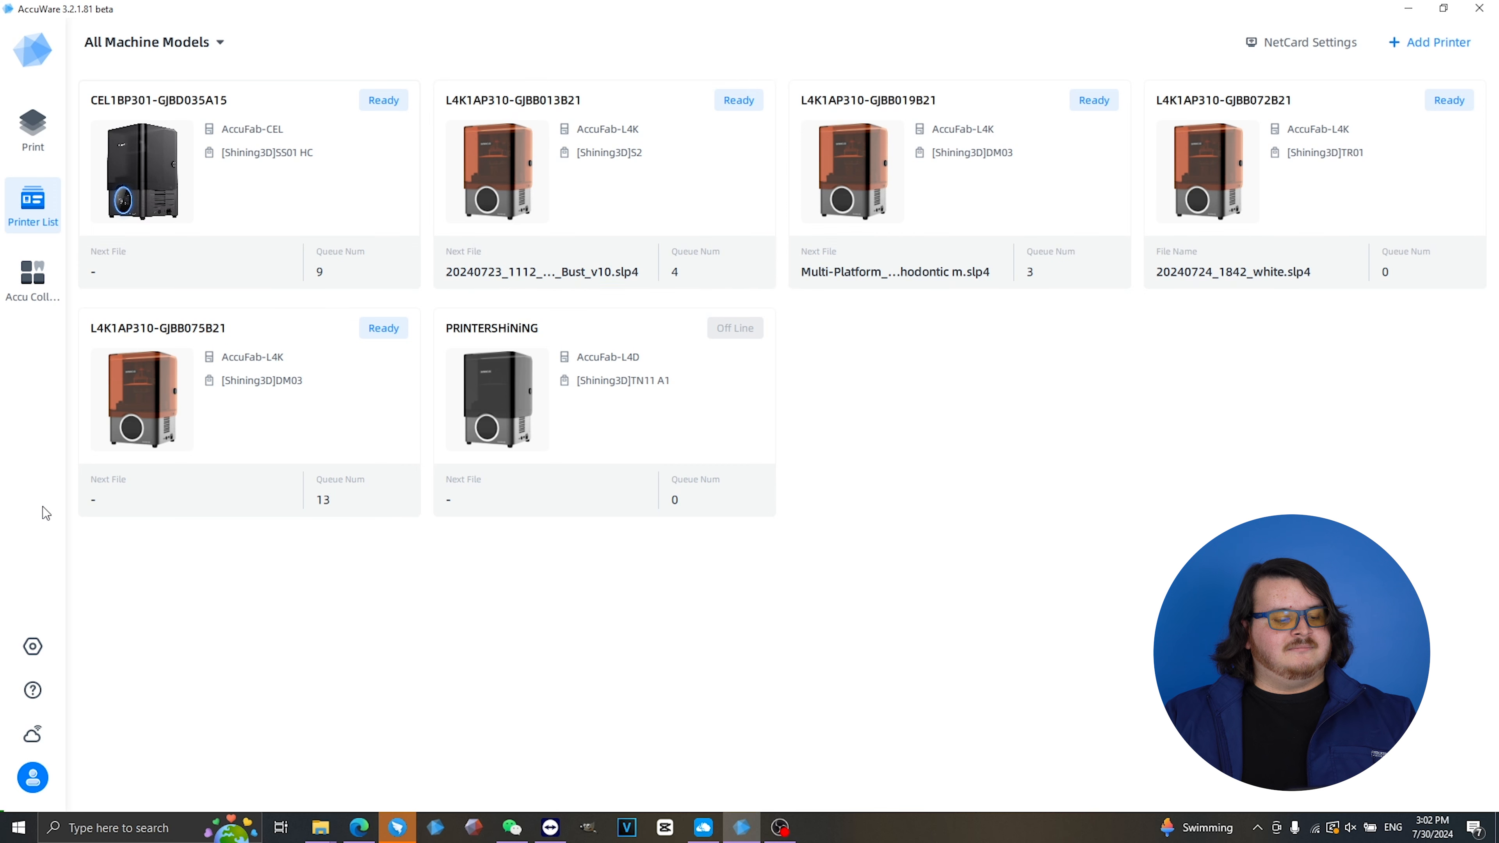
{"action": "left_click", "coordinate": [32, 646]}
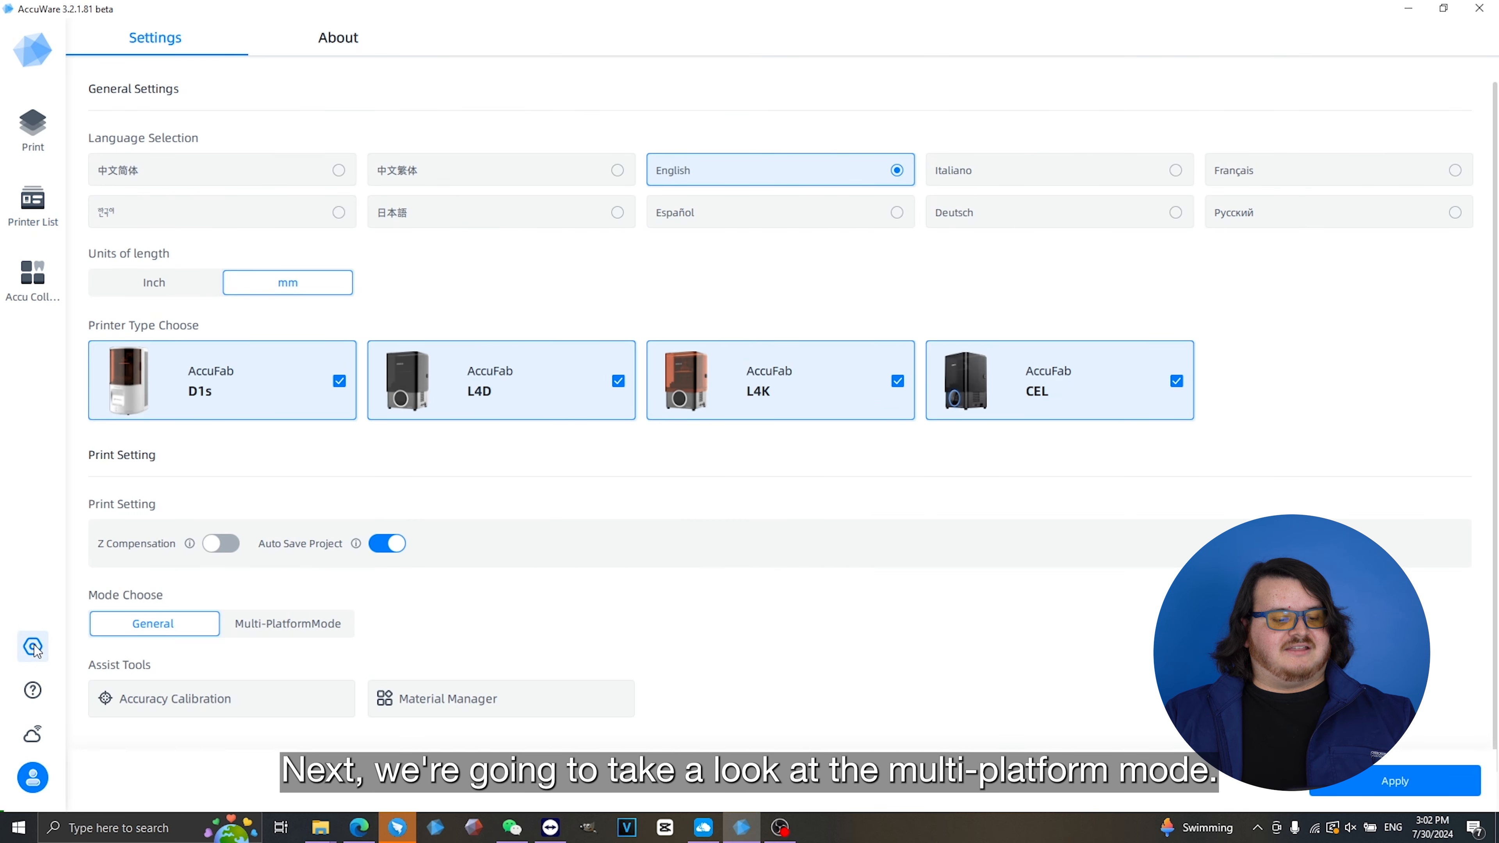
{"action": "left_click", "coordinate": [306, 623]}
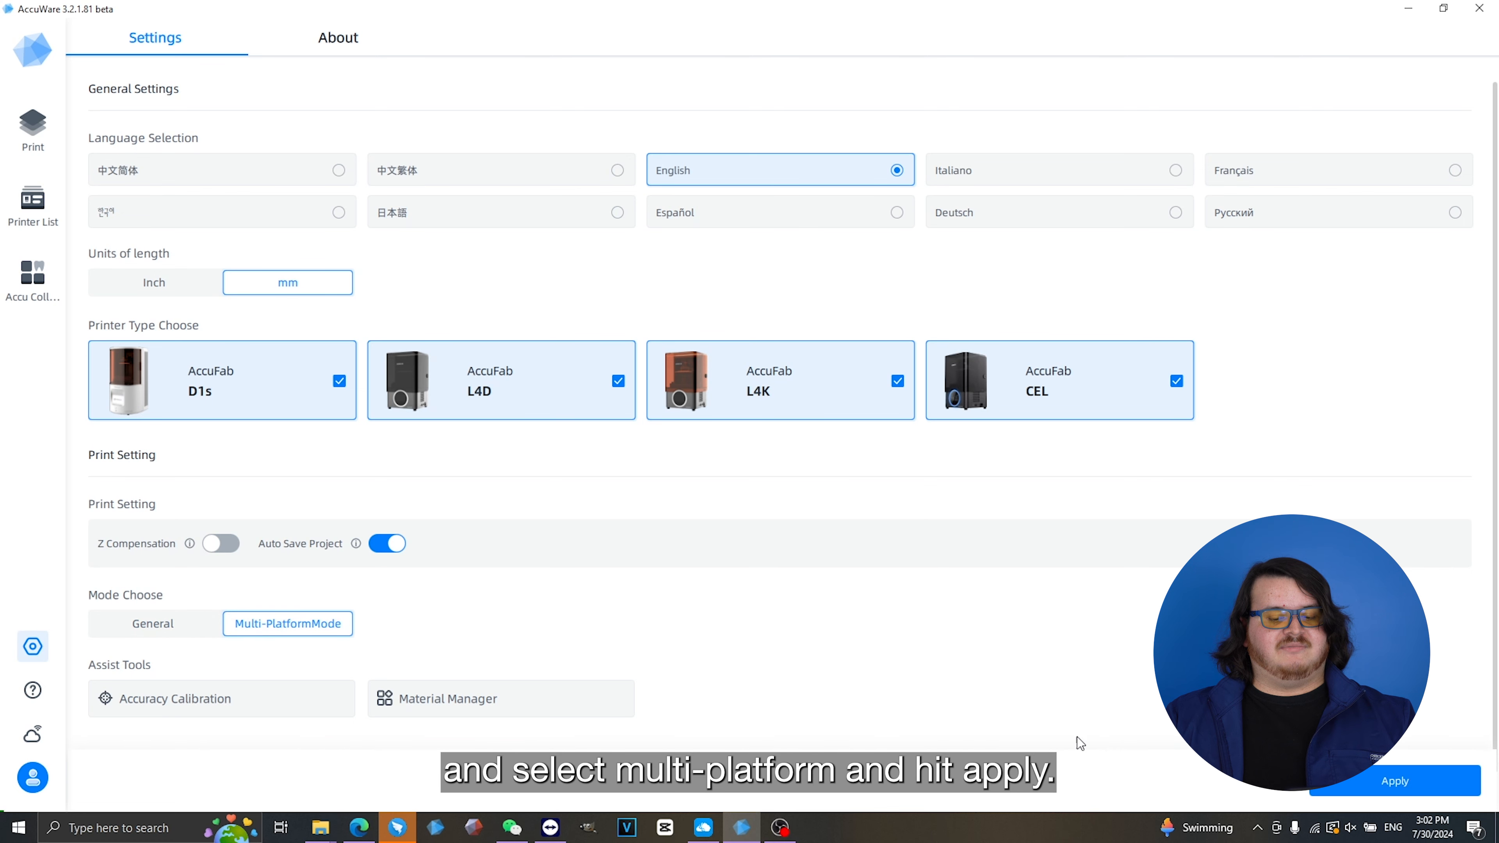
{"action": "left_click", "coordinate": [1361, 788]}
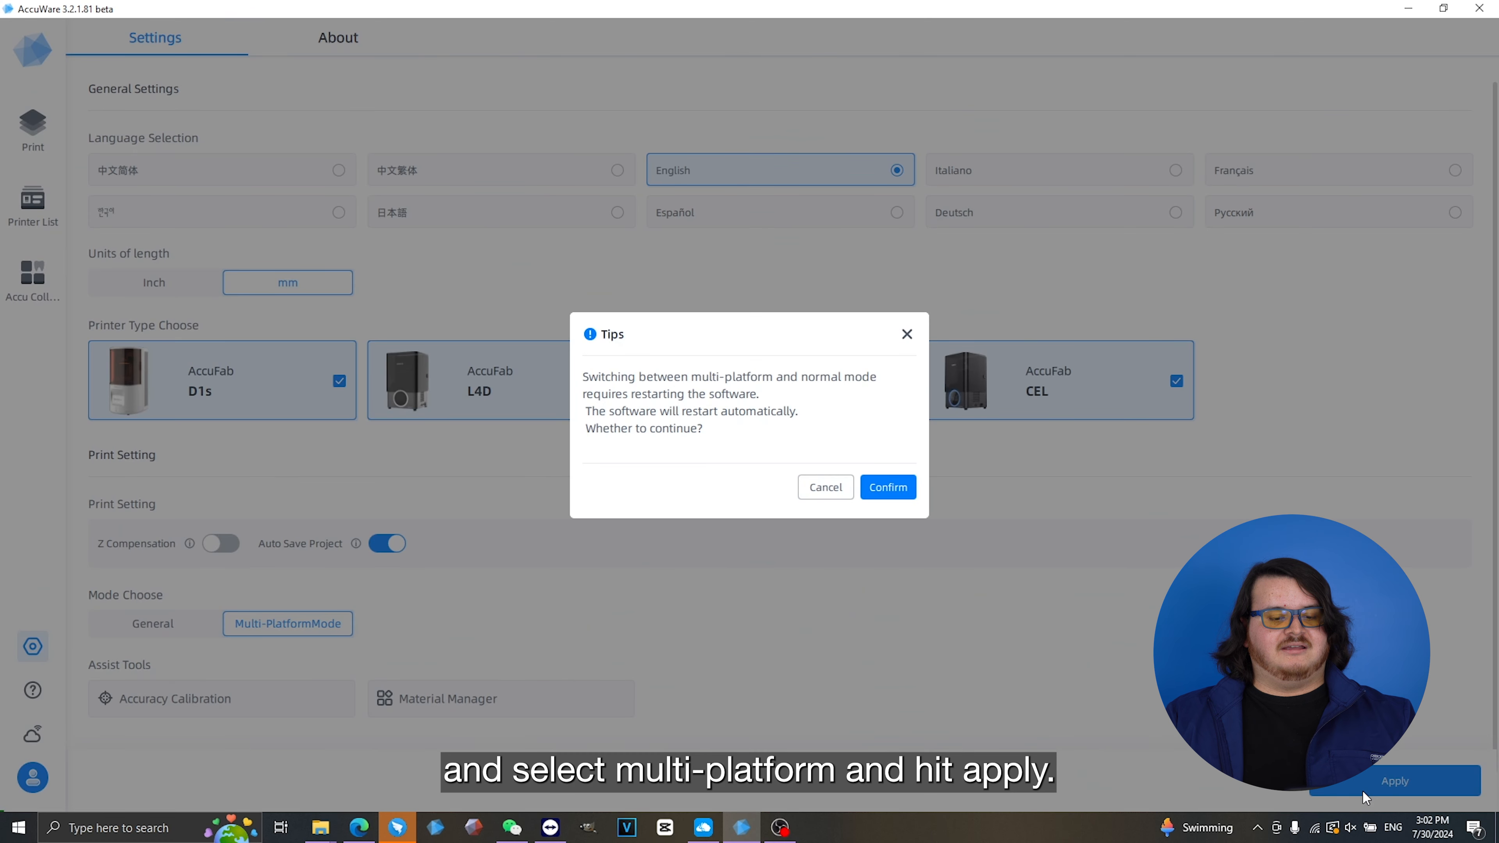
{"action": "left_click", "coordinate": [888, 490]}
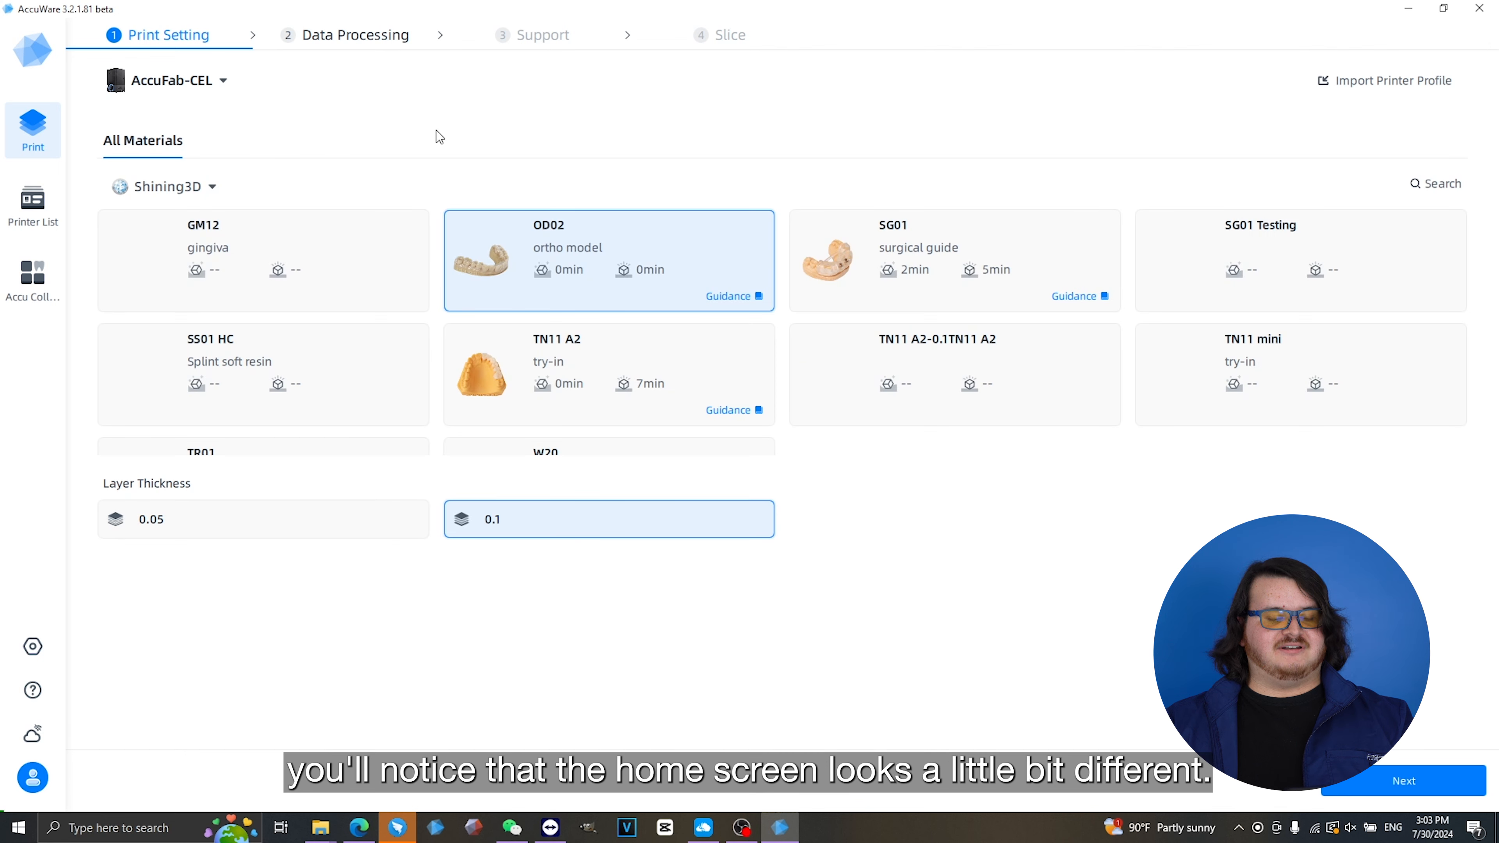
Set up the print for the AccuFab-L4K with DM03 material and 0.1 layer thickness, and proceed to data processing
{"action": "left_click", "coordinate": [228, 79]}
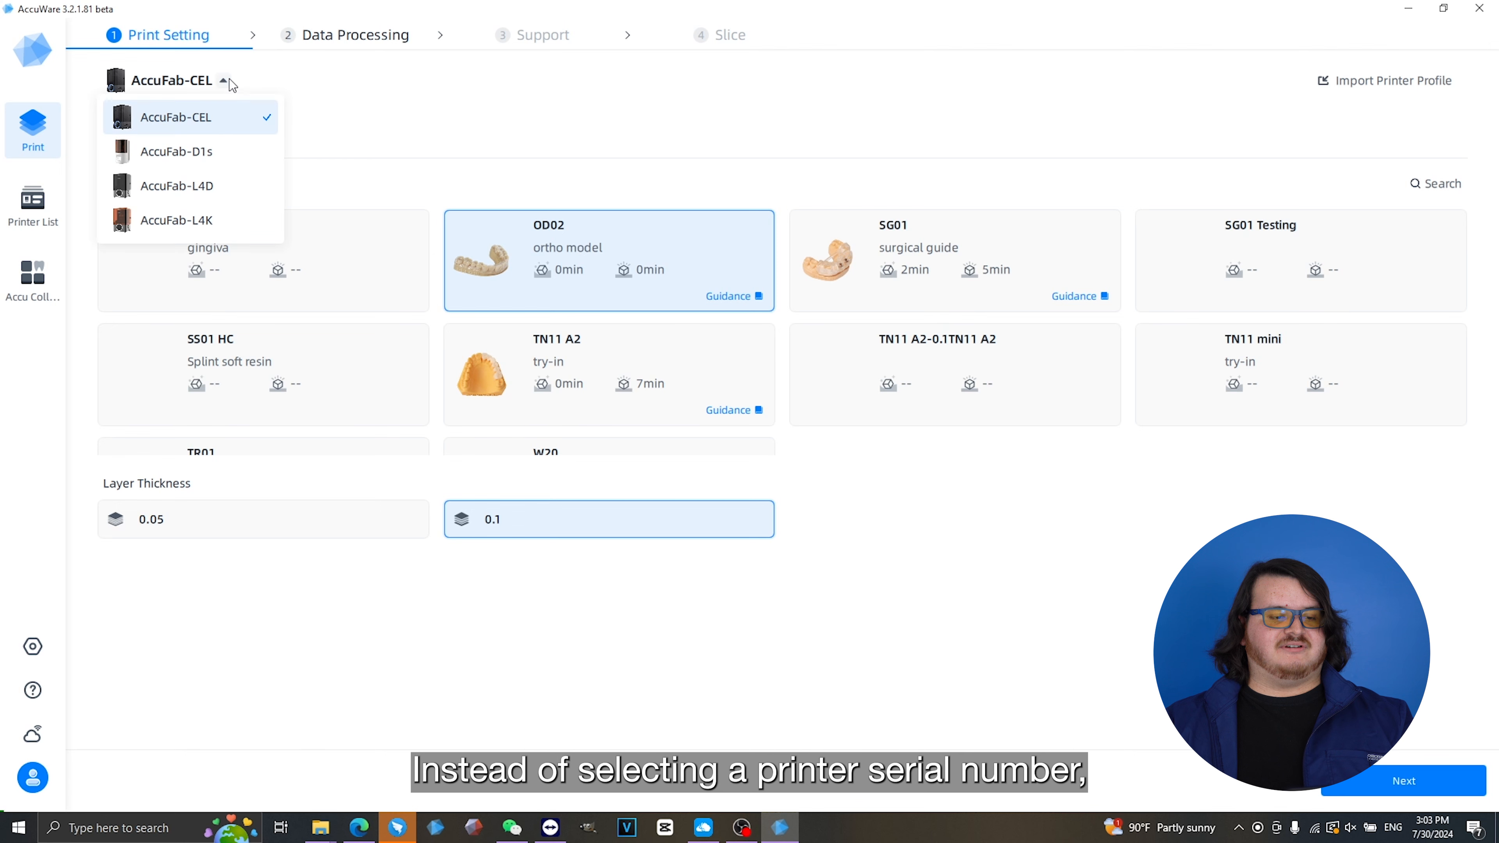
{"action": "left_click", "coordinate": [191, 227]}
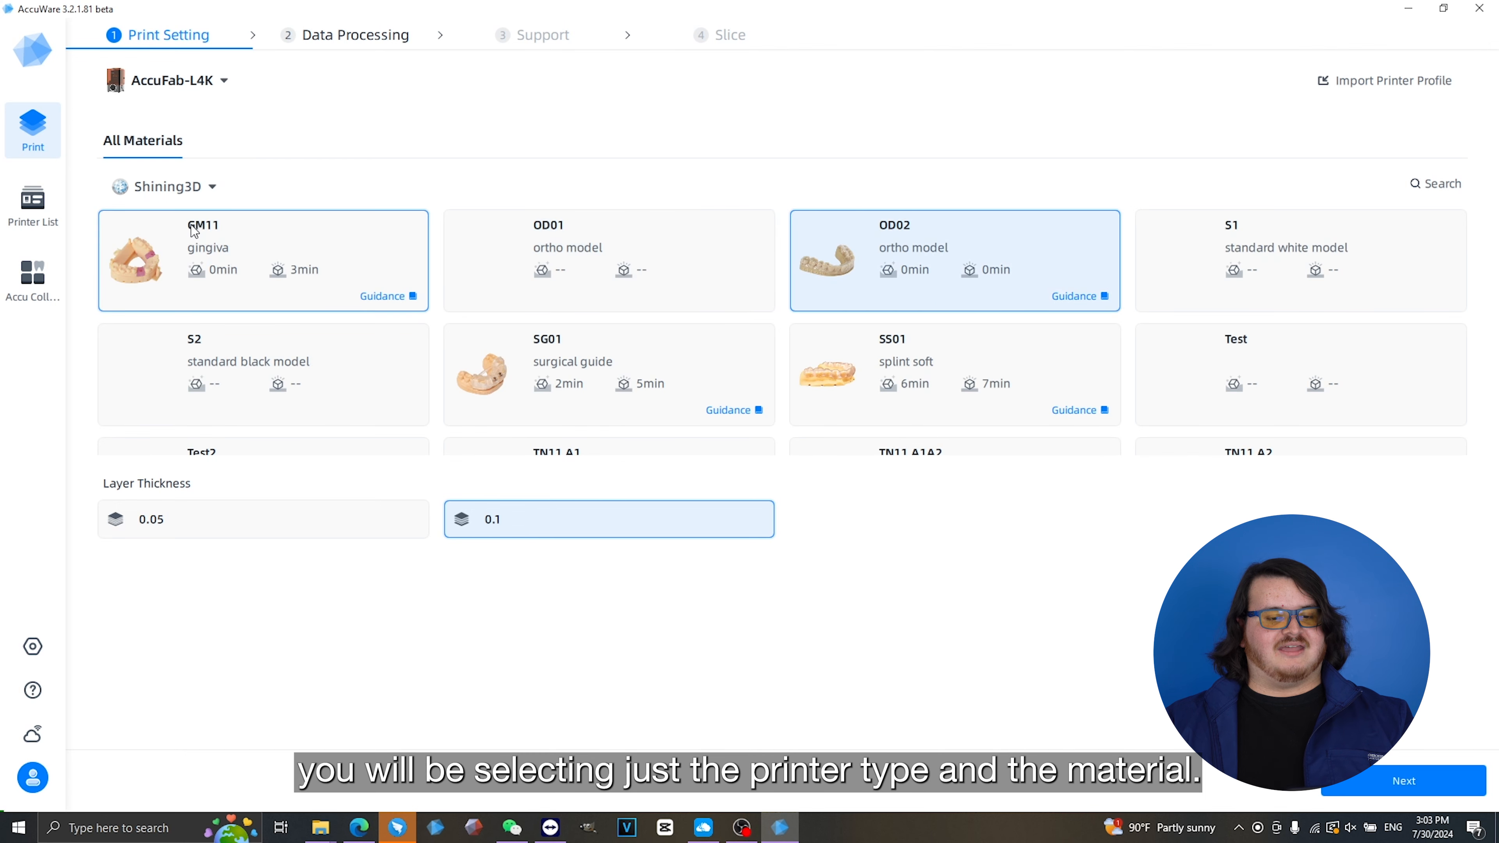
{"action": "scroll", "coordinate": [1030, 248], "scroll_direction": "down", "scroll_amount": 3}
{"action": "scroll", "coordinate": [1003, 284], "scroll_direction": "up", "scroll_amount": 3}
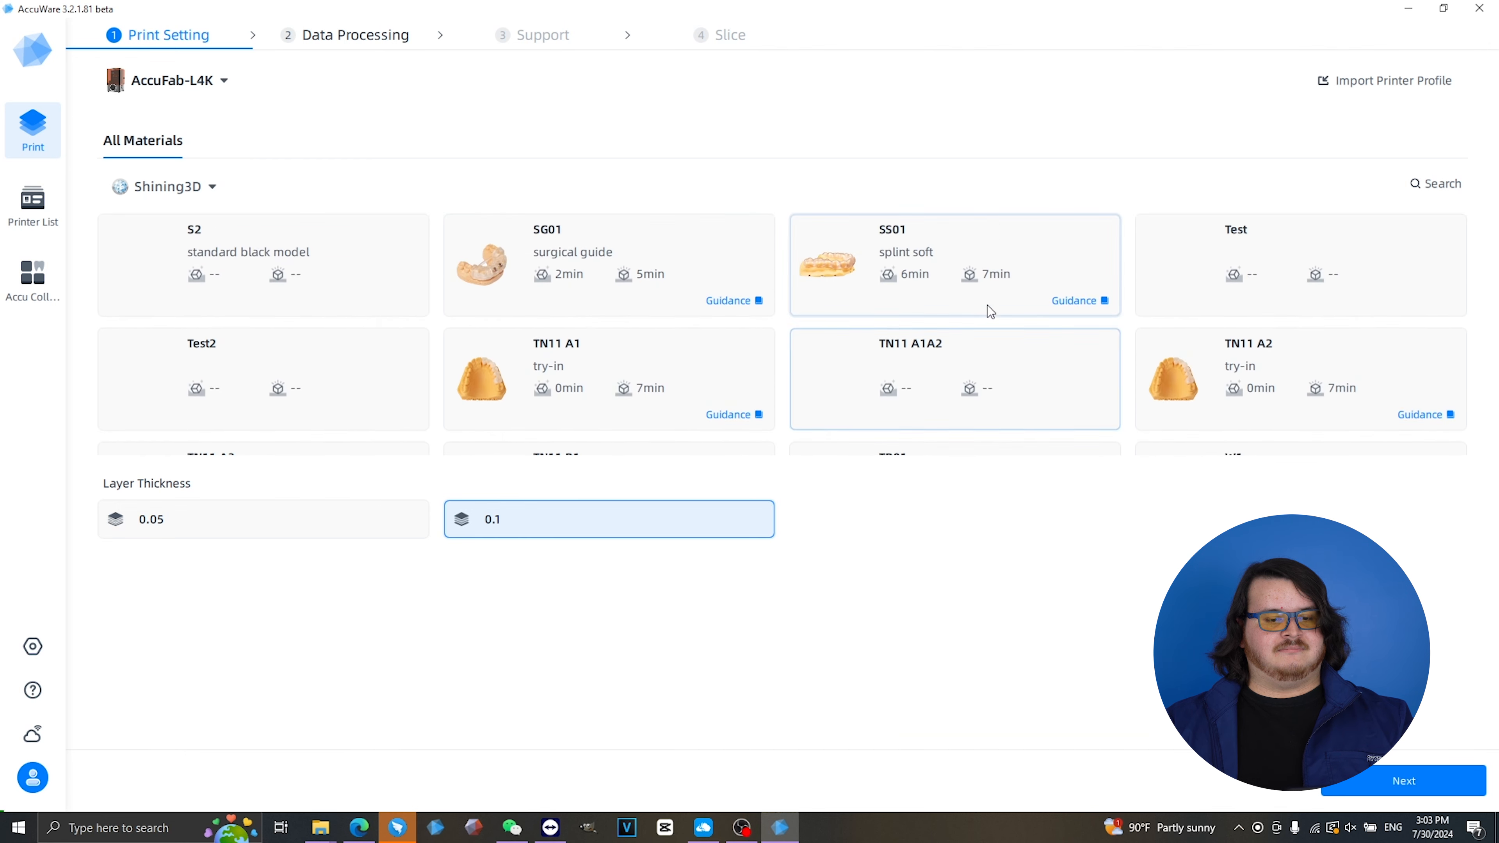
{"action": "scroll", "coordinate": [971, 336], "scroll_direction": "up", "scroll_amount": 5}
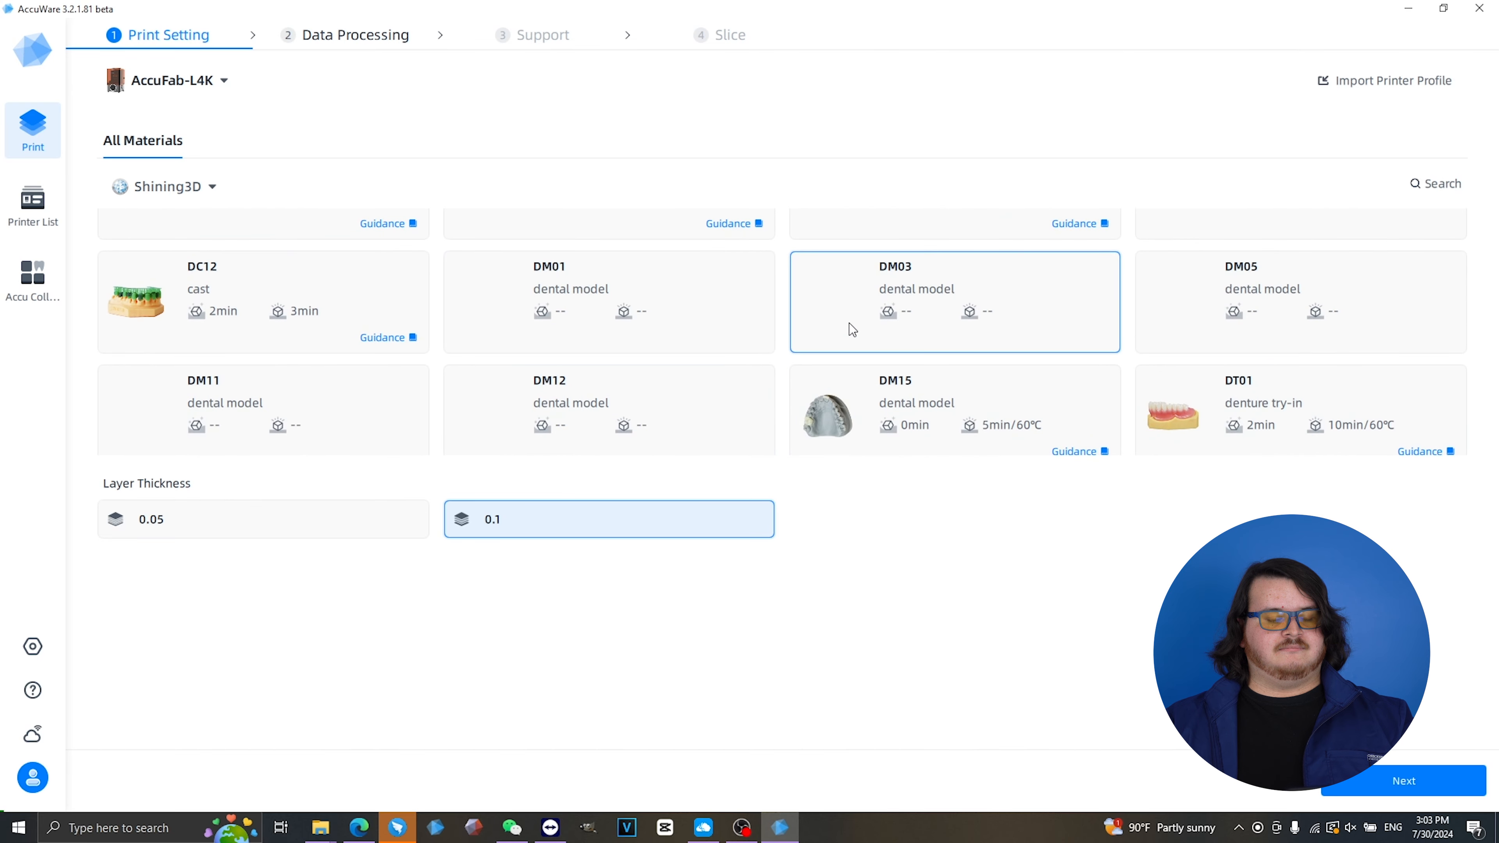
{"action": "left_click", "coordinate": [936, 302]}
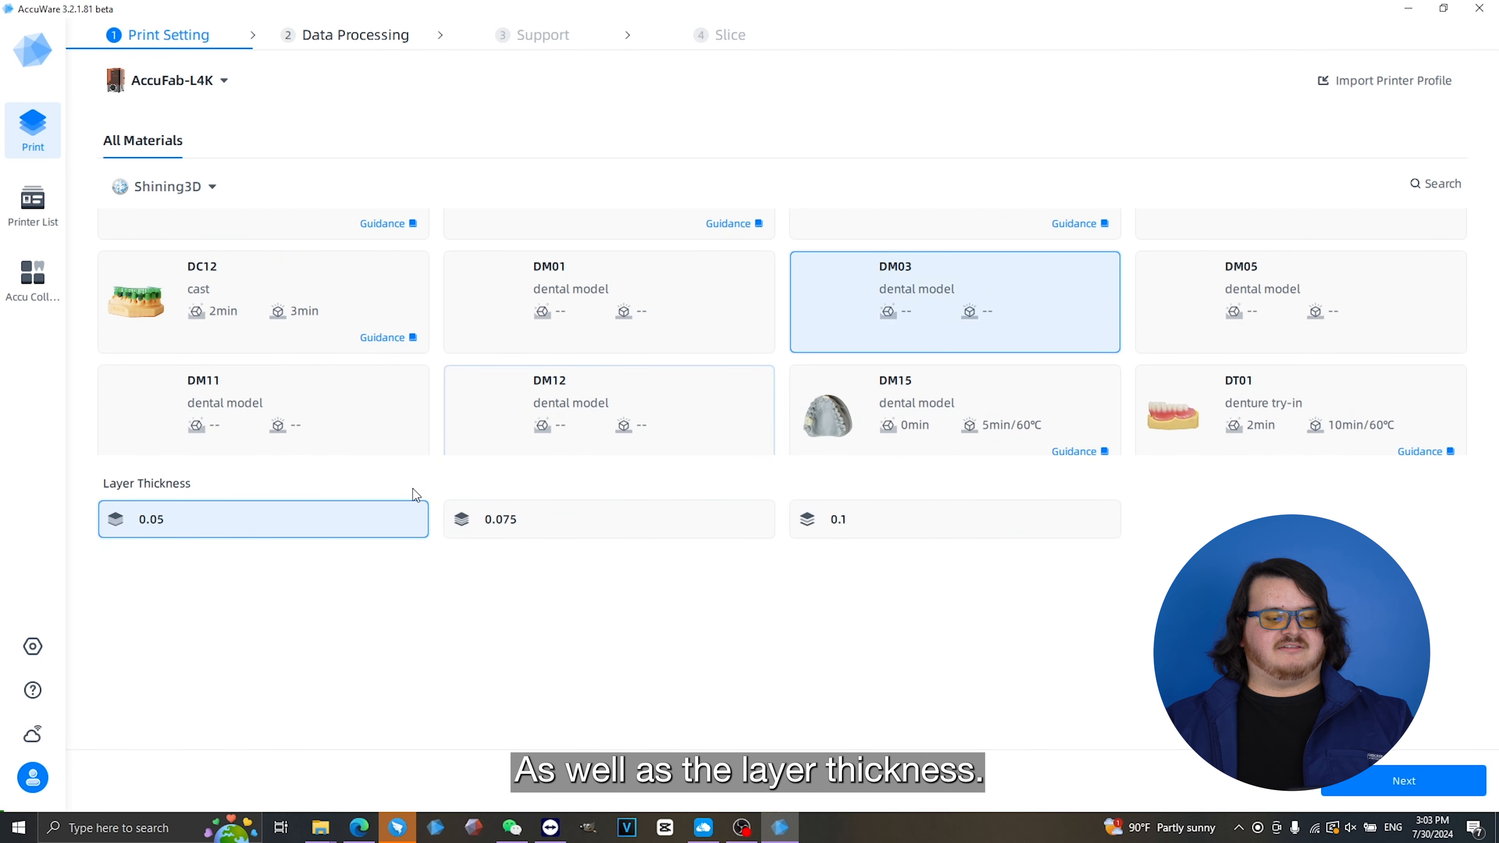
{"action": "left_click", "coordinate": [897, 536]}
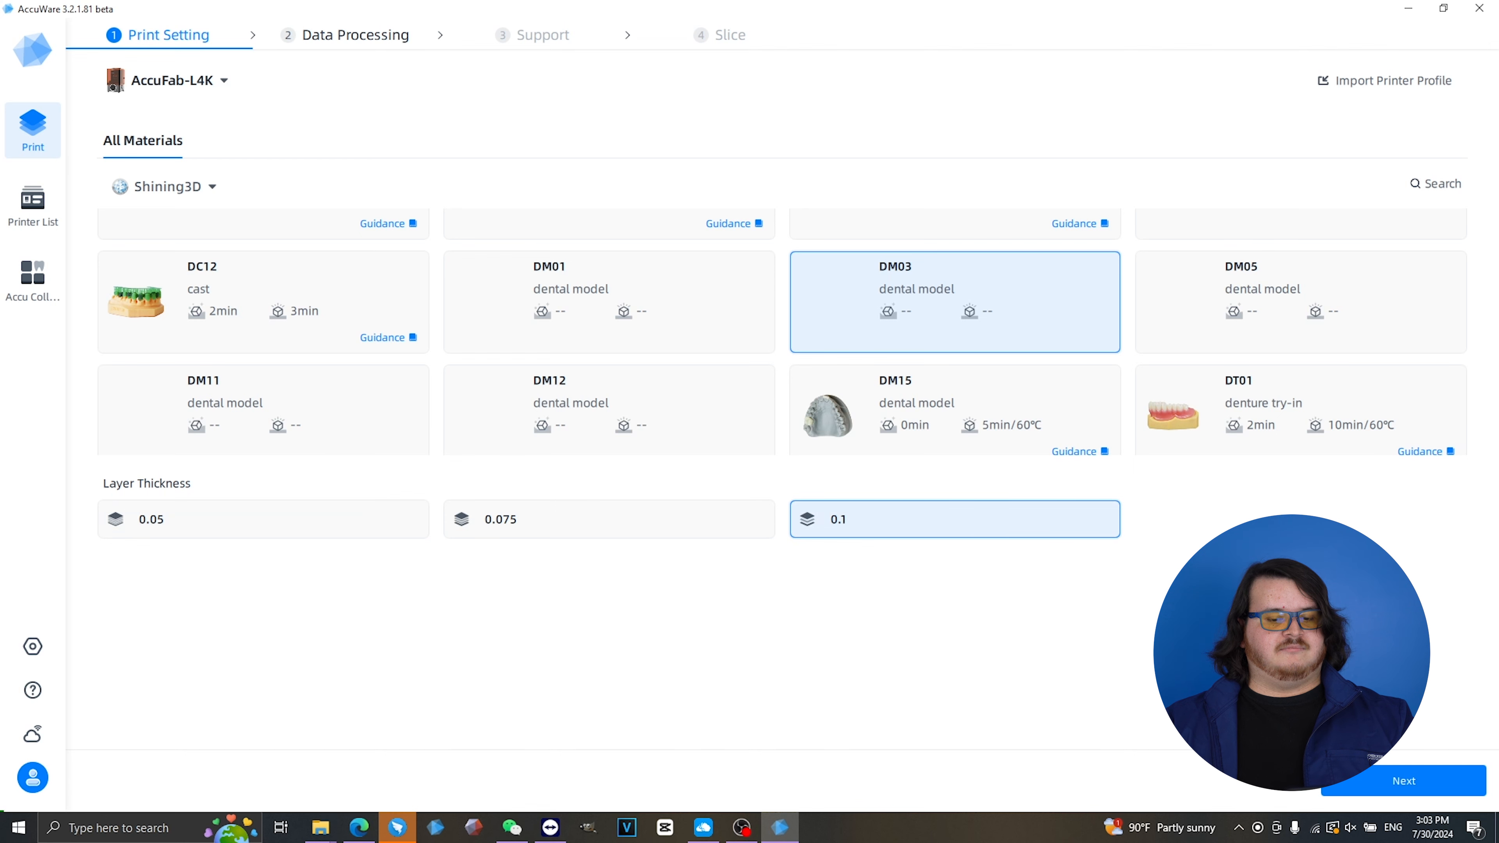
{"action": "left_click", "coordinate": [1395, 781]}
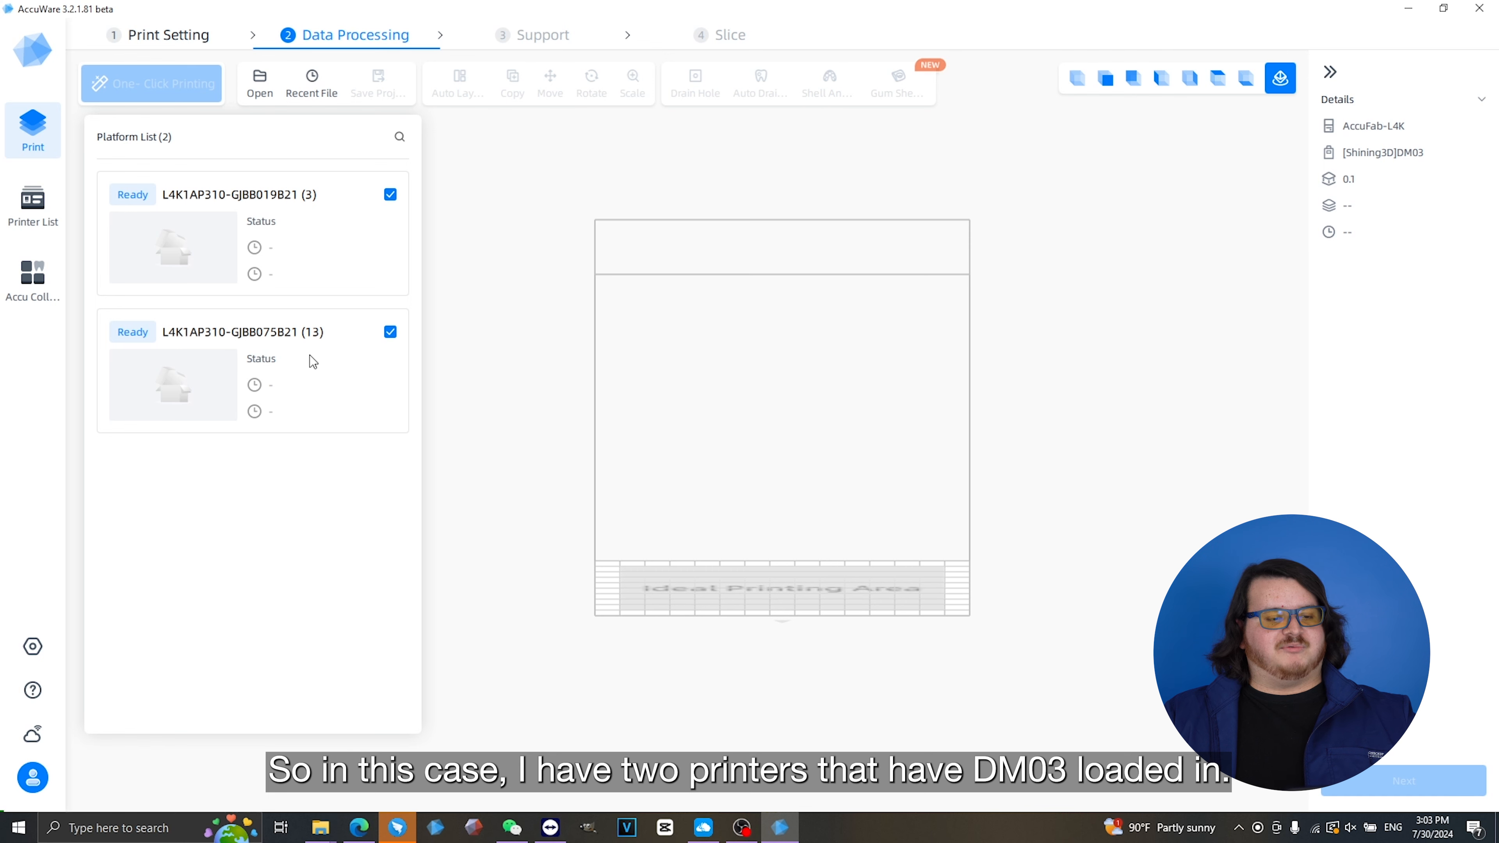
Load the file "10. orthodontic model (before treatment).stl" from the 11. Orthodontic Model folder
{"action": "left_click", "coordinate": [258, 93]}
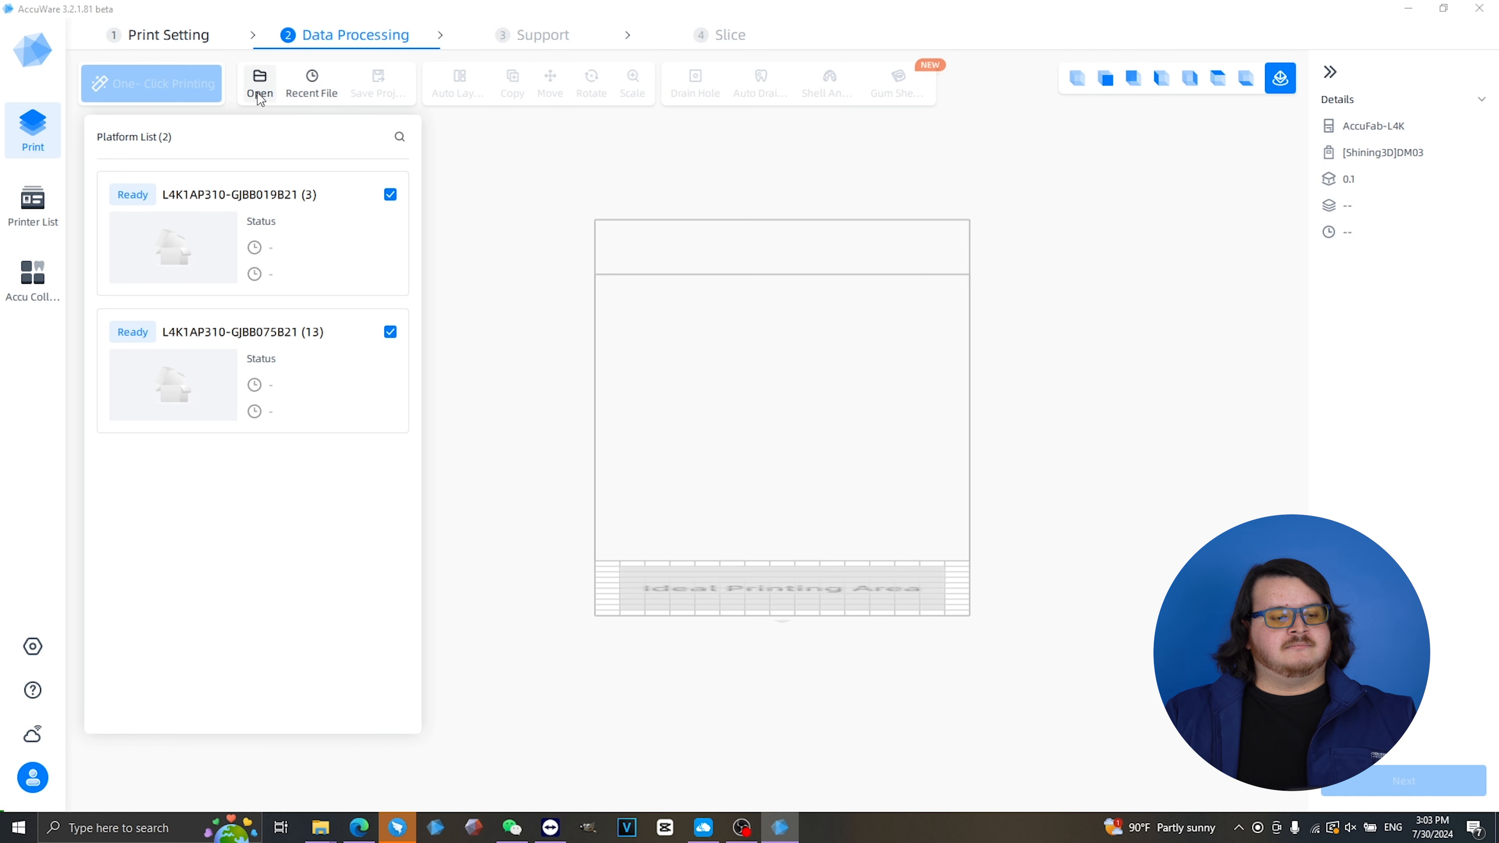
{"action": "left_click", "coordinate": [260, 143]}
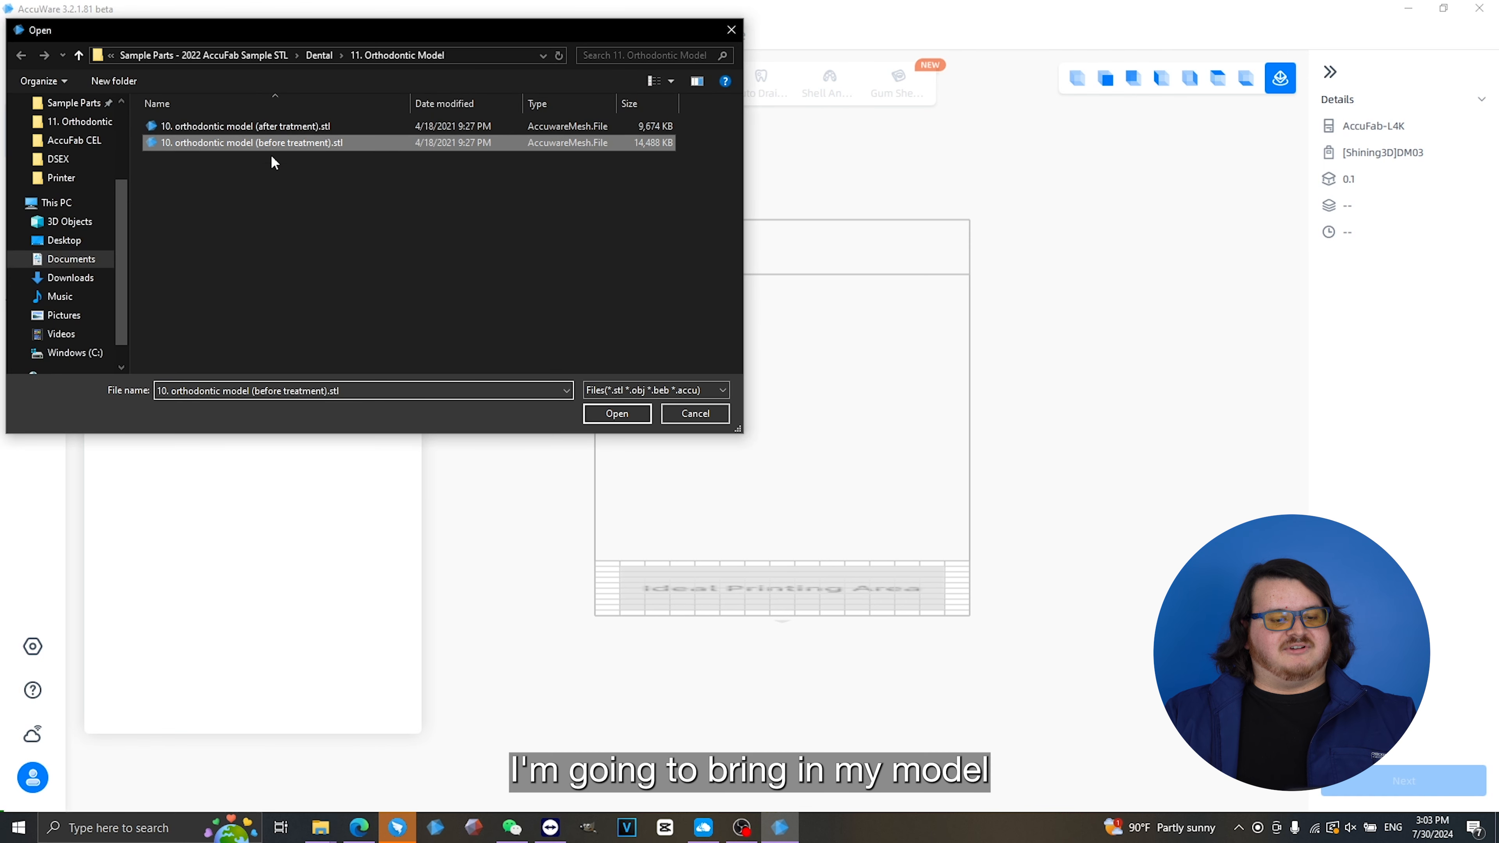
{"action": "left_click", "coordinate": [618, 413]}
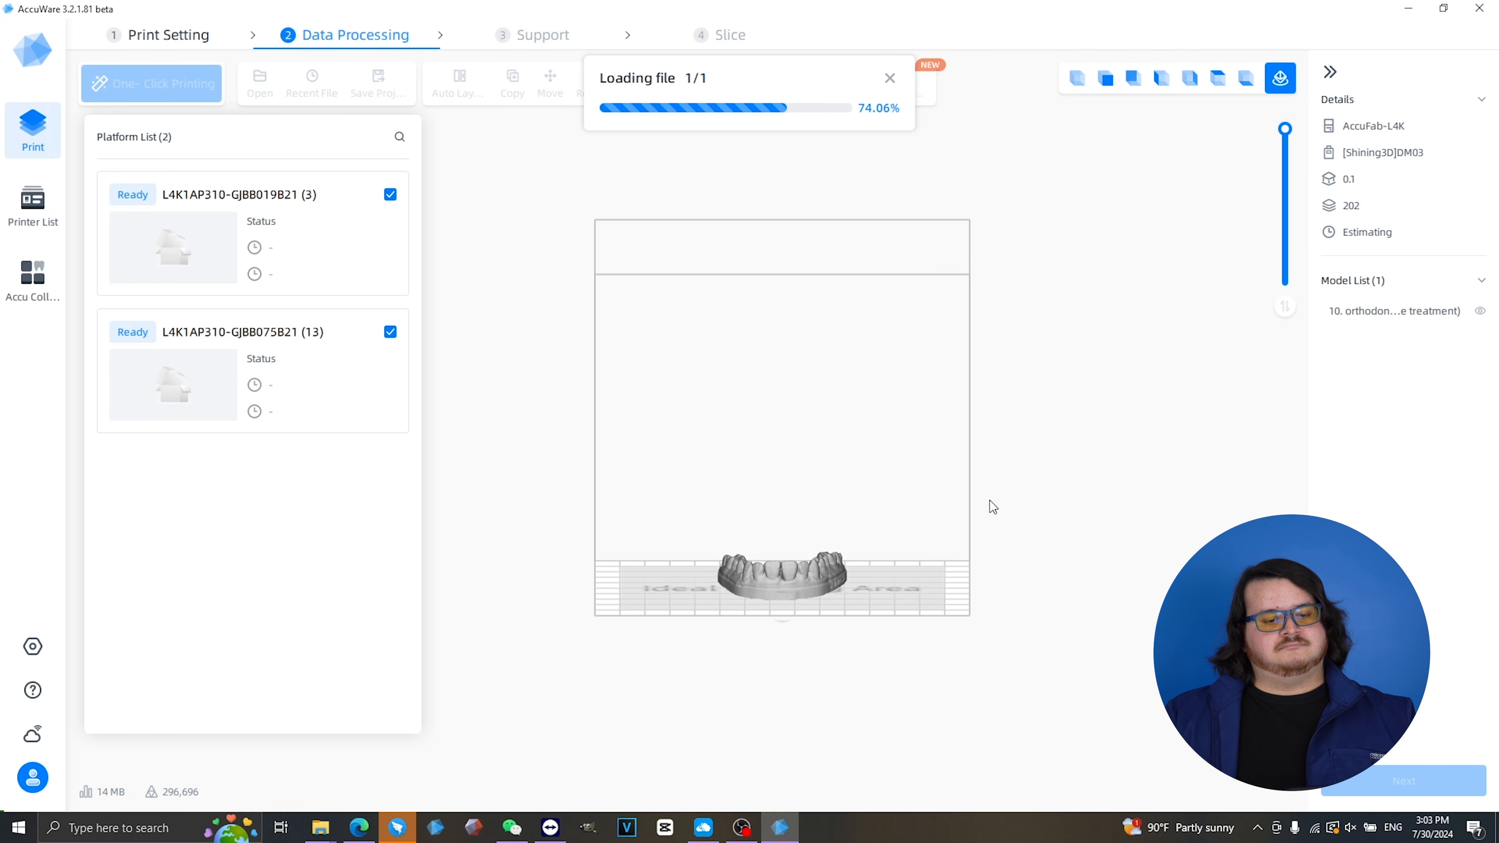
Duplicate the orthodontic model in growing batches until 18 models are loaded on and around the build platform
{"action": "left_click_drag", "start_coordinate": [545, 432], "coordinate": [971, 660]}
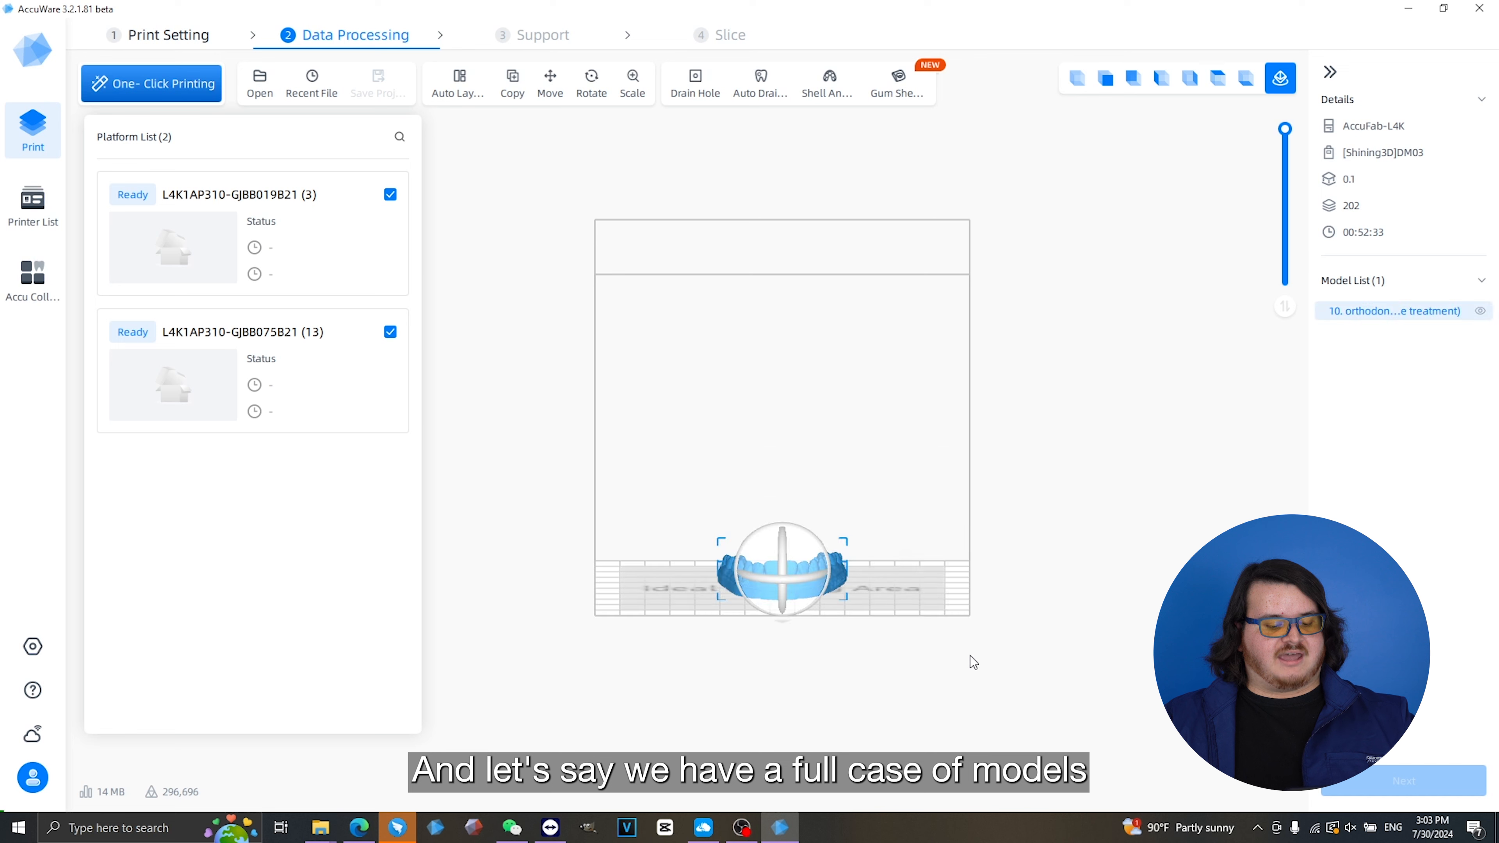
{"action": "key", "text": "ctrl+v"}
{"action": "left_click_drag", "start_coordinate": [633, 481], "coordinate": [958, 663]}
{"action": "key", "text": "ctrl+v"}
{"action": "right_click_drag", "start_coordinate": [821, 465], "coordinate": [772, 469]}
{"action": "left_click_drag", "start_coordinate": [520, 351], "coordinate": [1126, 686]}
{"action": "key", "text": "ctrl+v"}
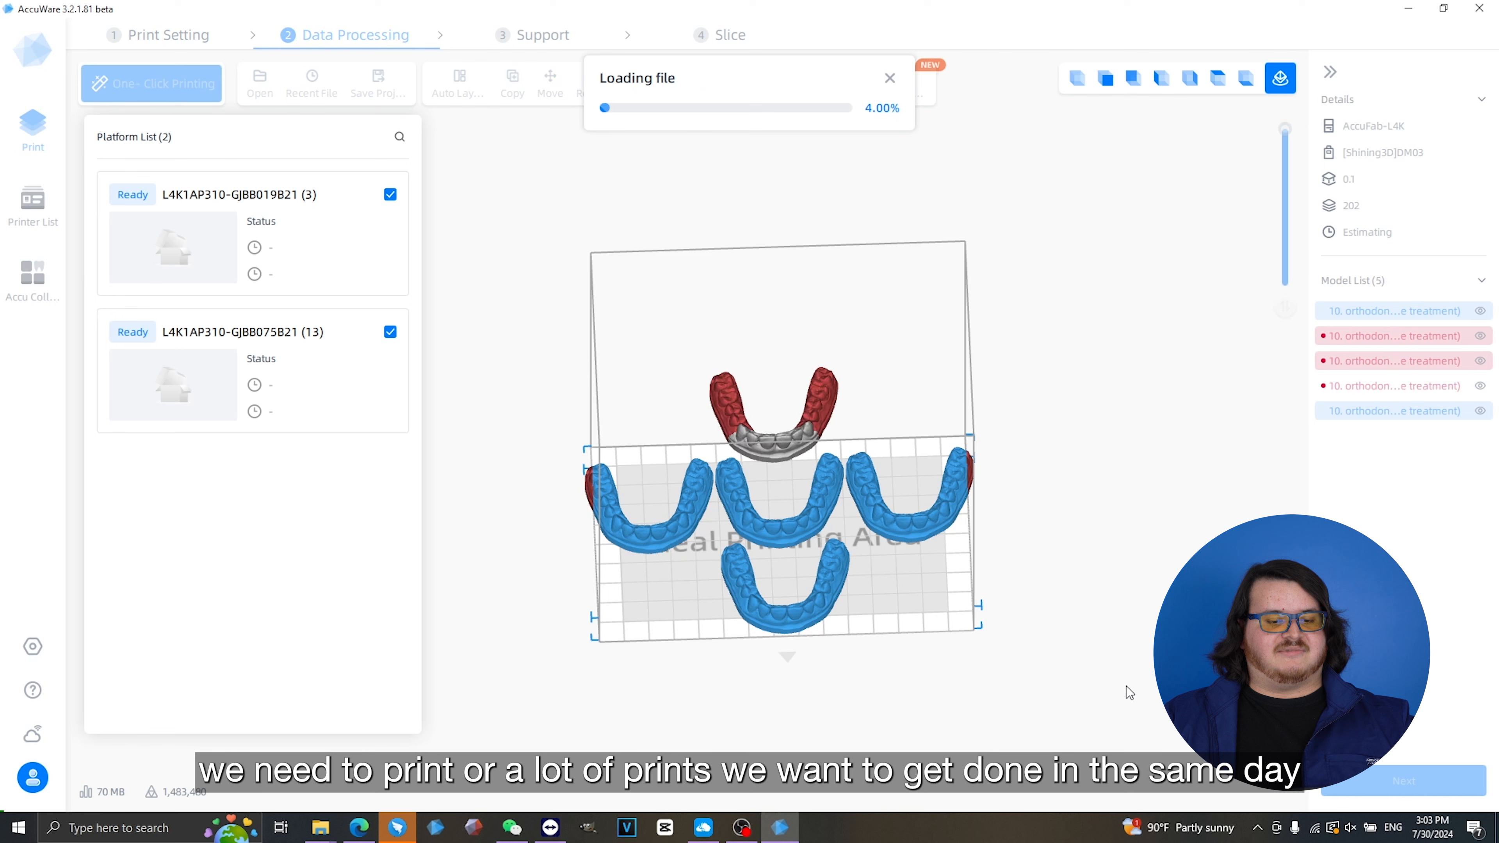
{"action": "key", "text": "ctrl+v"}
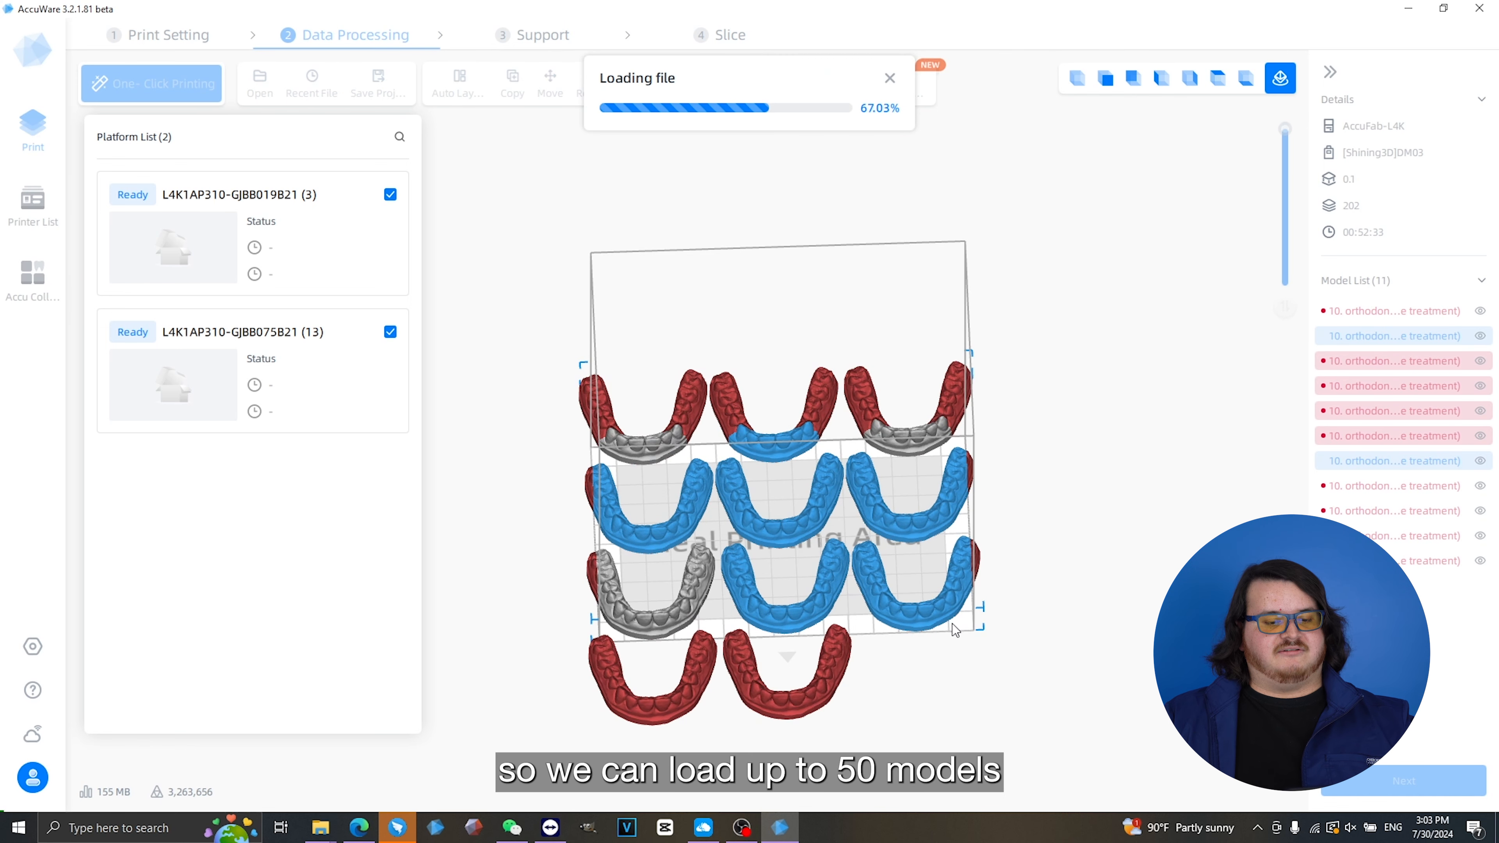
{"action": "key", "text": "ctrl+v"}
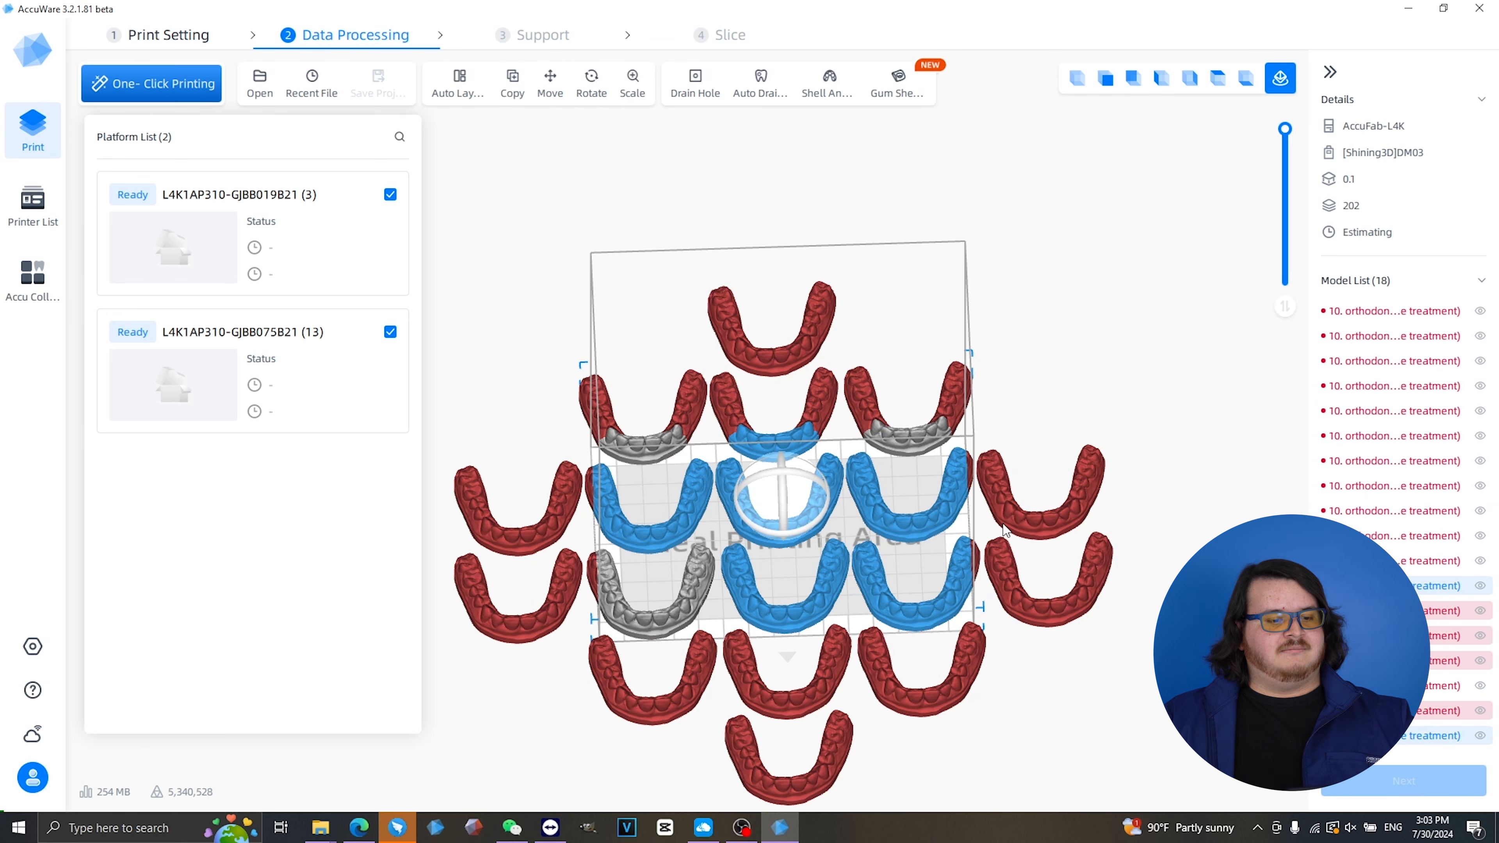
{"action": "left_click", "coordinate": [1005, 501]}
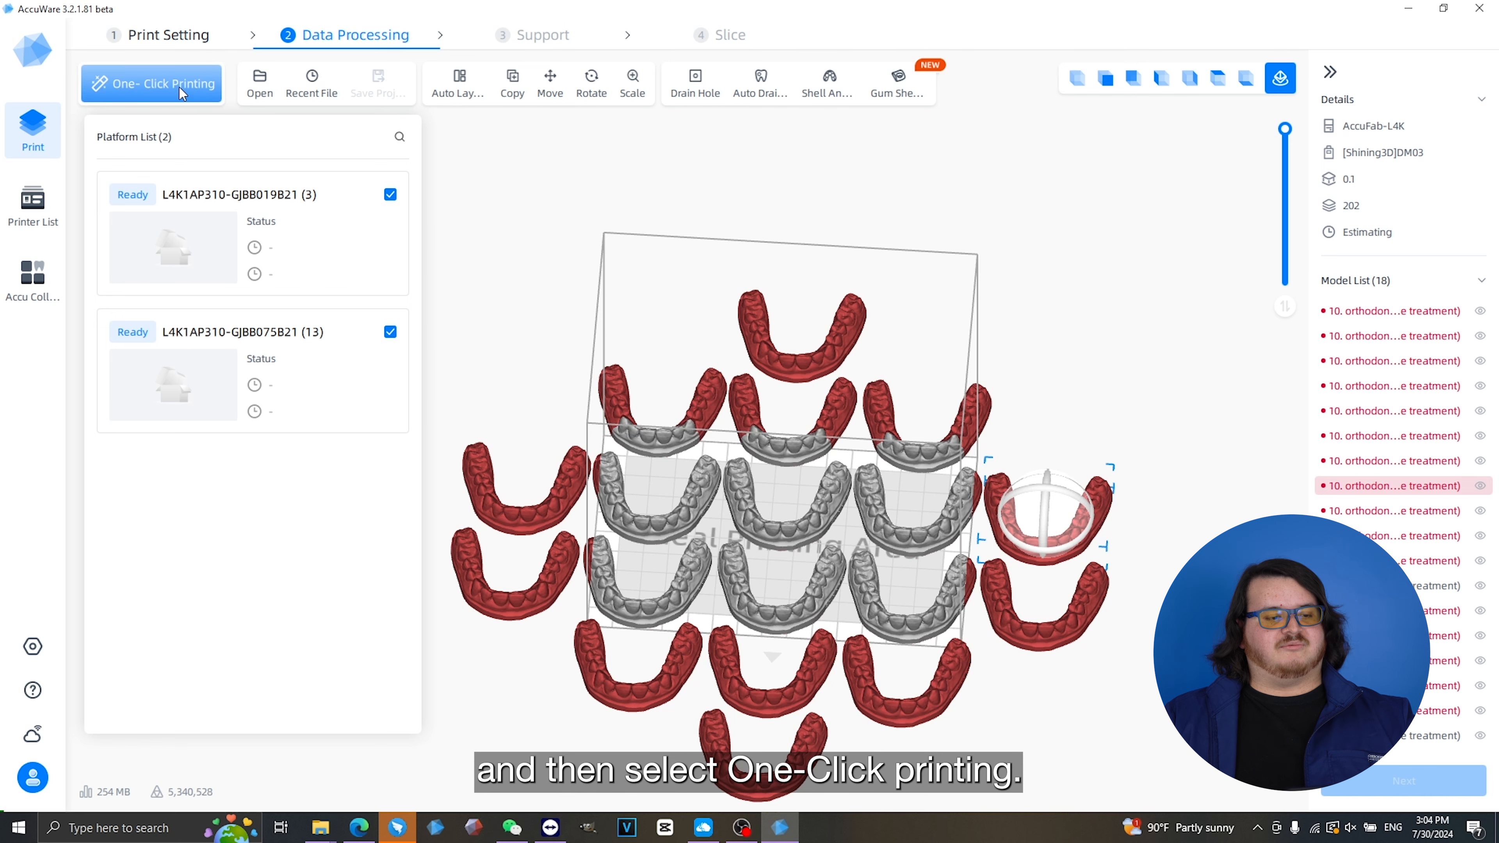
Run One-Click Printing on all models with the Restoration model type and acknowledge the completed job
{"action": "left_click", "coordinate": [155, 93]}
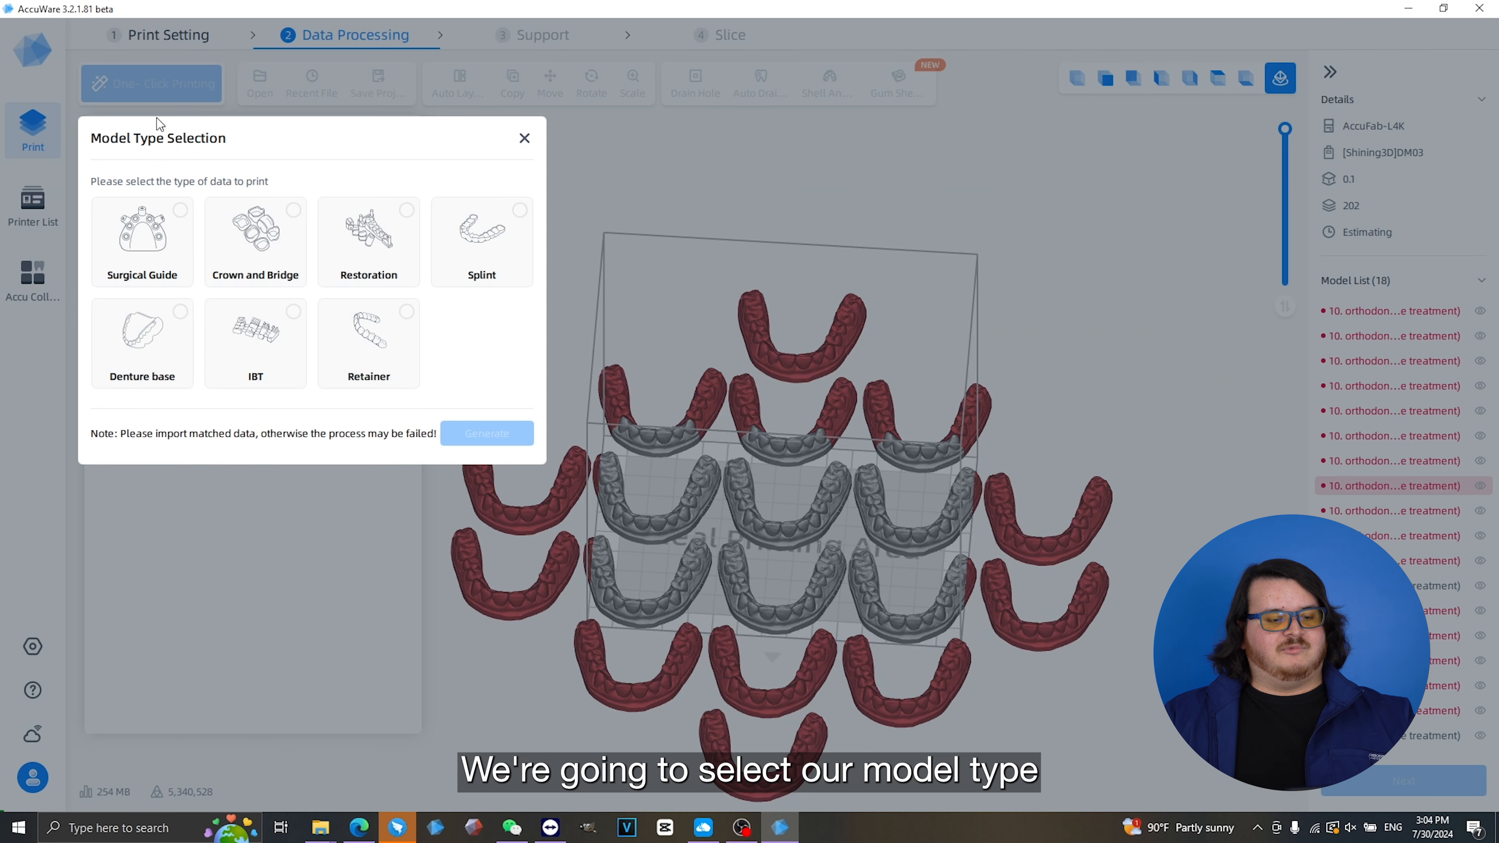
{"action": "left_click", "coordinate": [395, 255]}
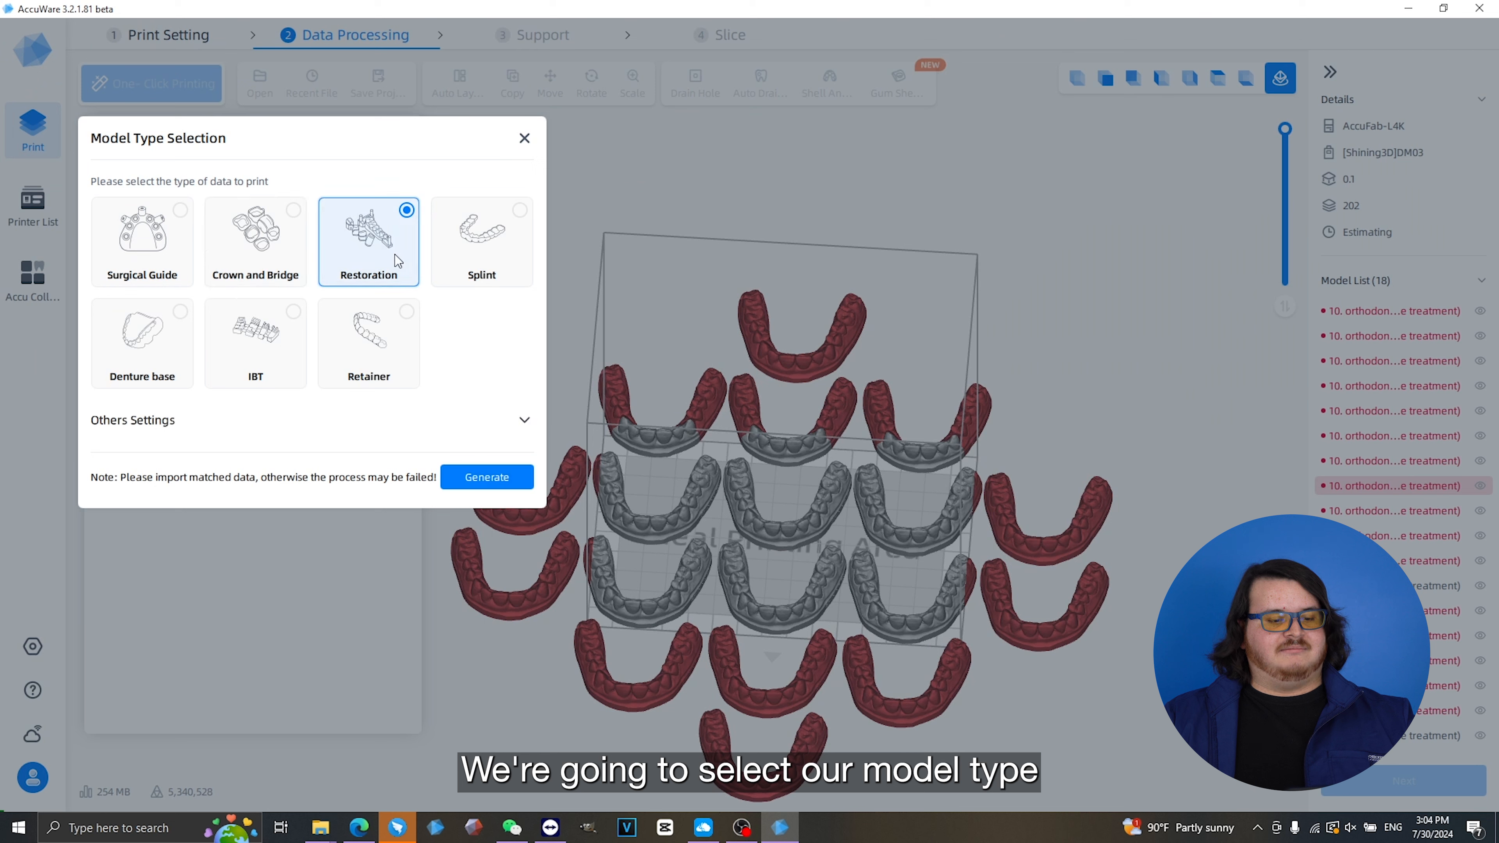
{"action": "left_click", "coordinate": [487, 477]}
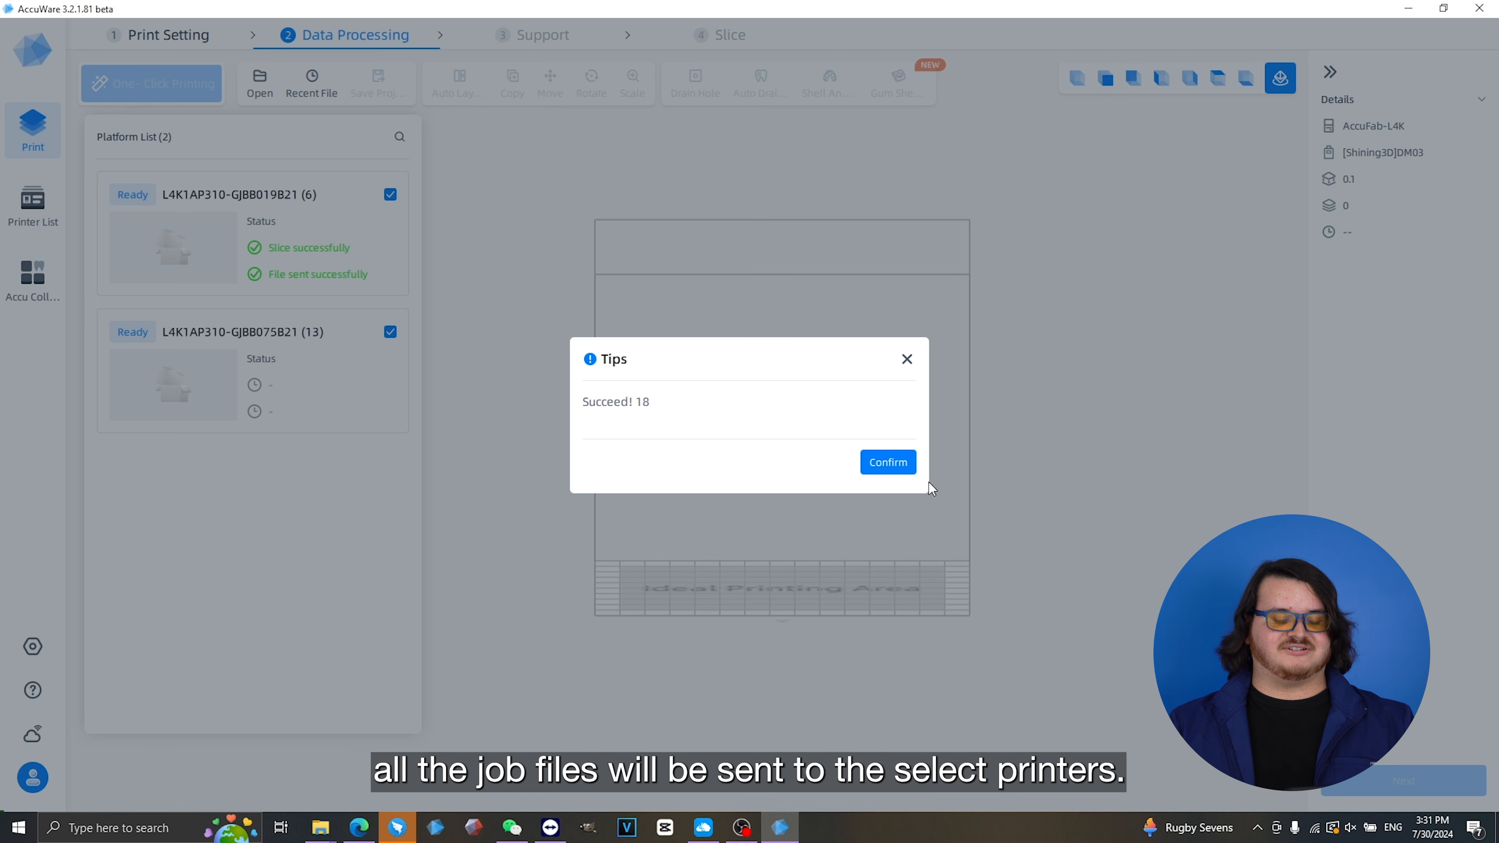
{"action": "left_click", "coordinate": [897, 463]}
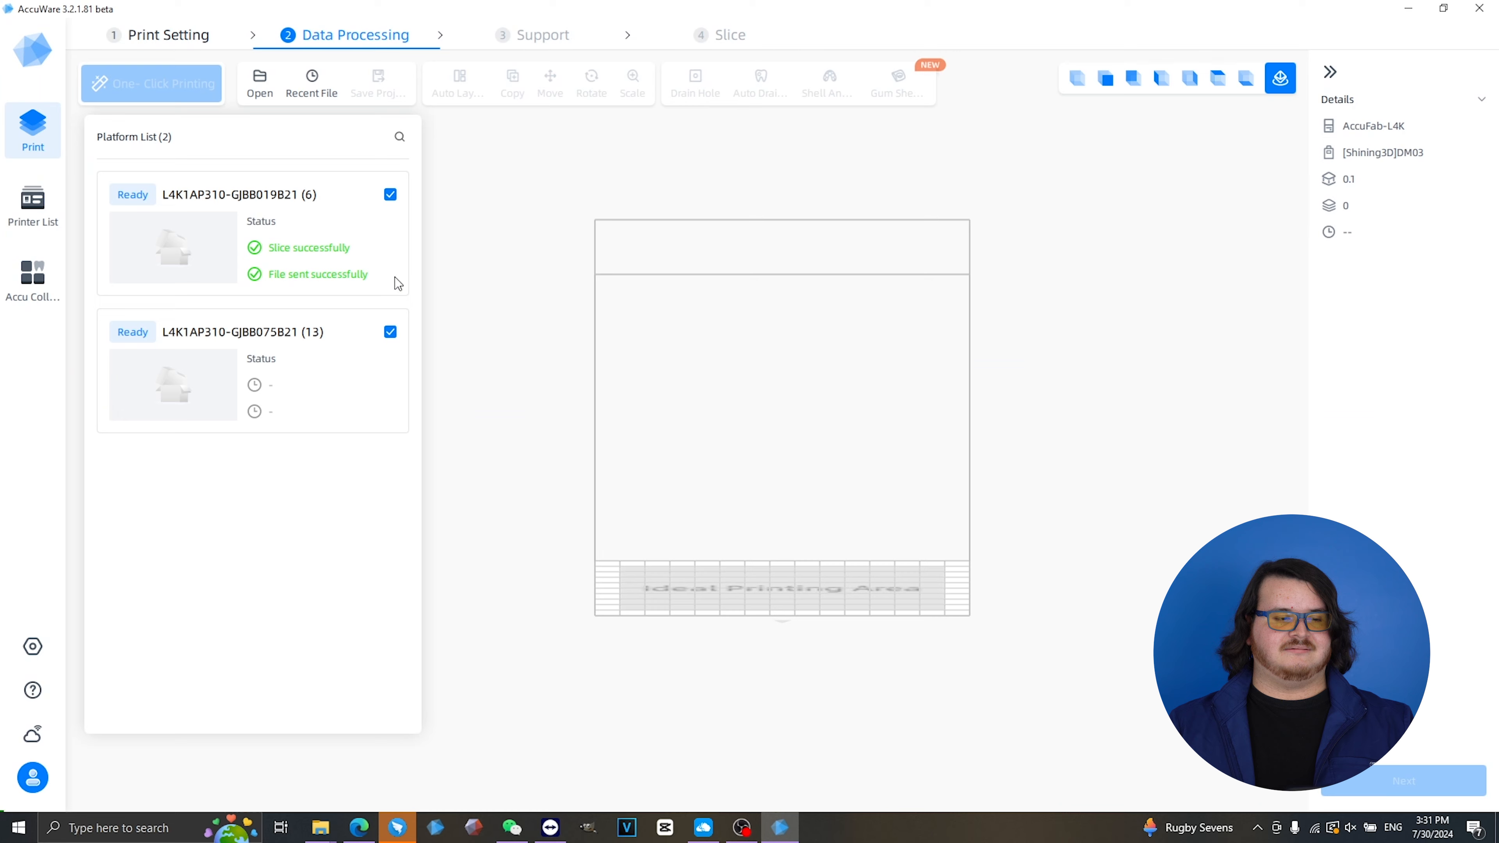
Check the pending jobs sent to the first AccuFab-L4K loaded with DM03 in the printer list, and close its details
{"action": "left_click", "coordinate": [35, 205]}
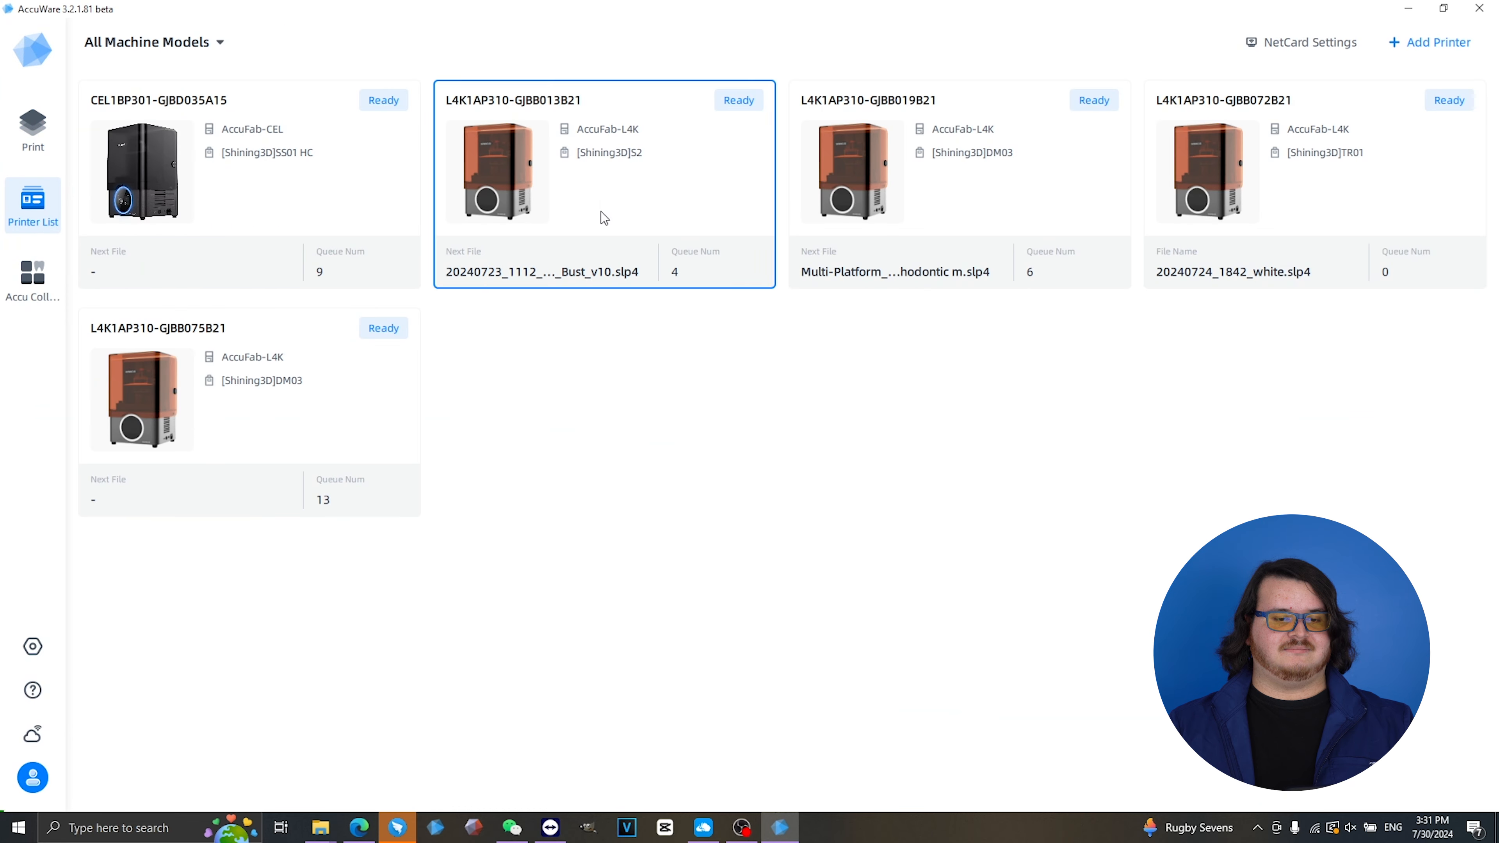
{"action": "left_click", "coordinate": [888, 187]}
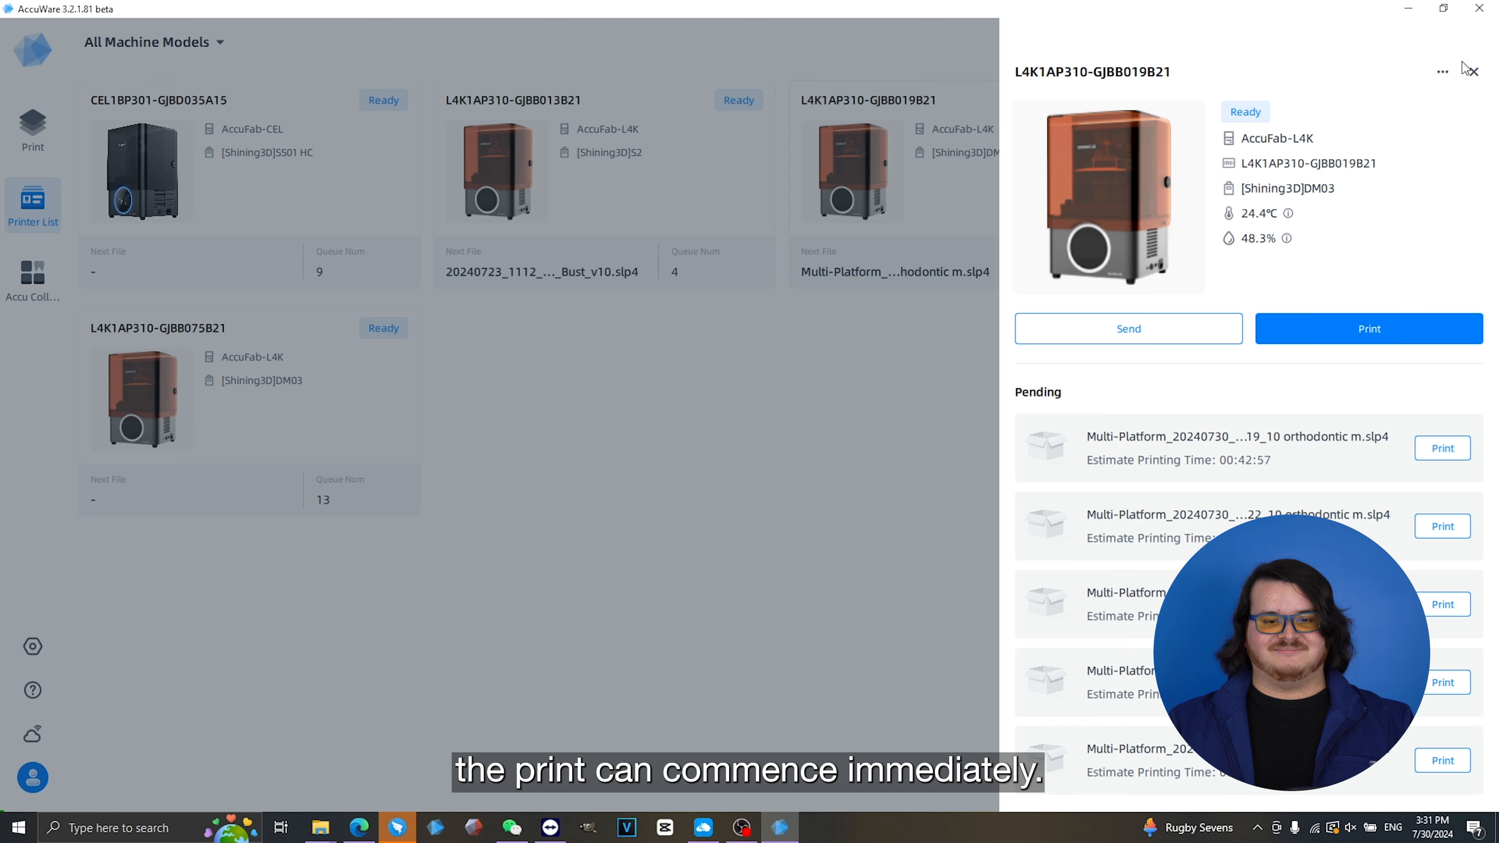
{"action": "left_click", "coordinate": [1473, 72]}
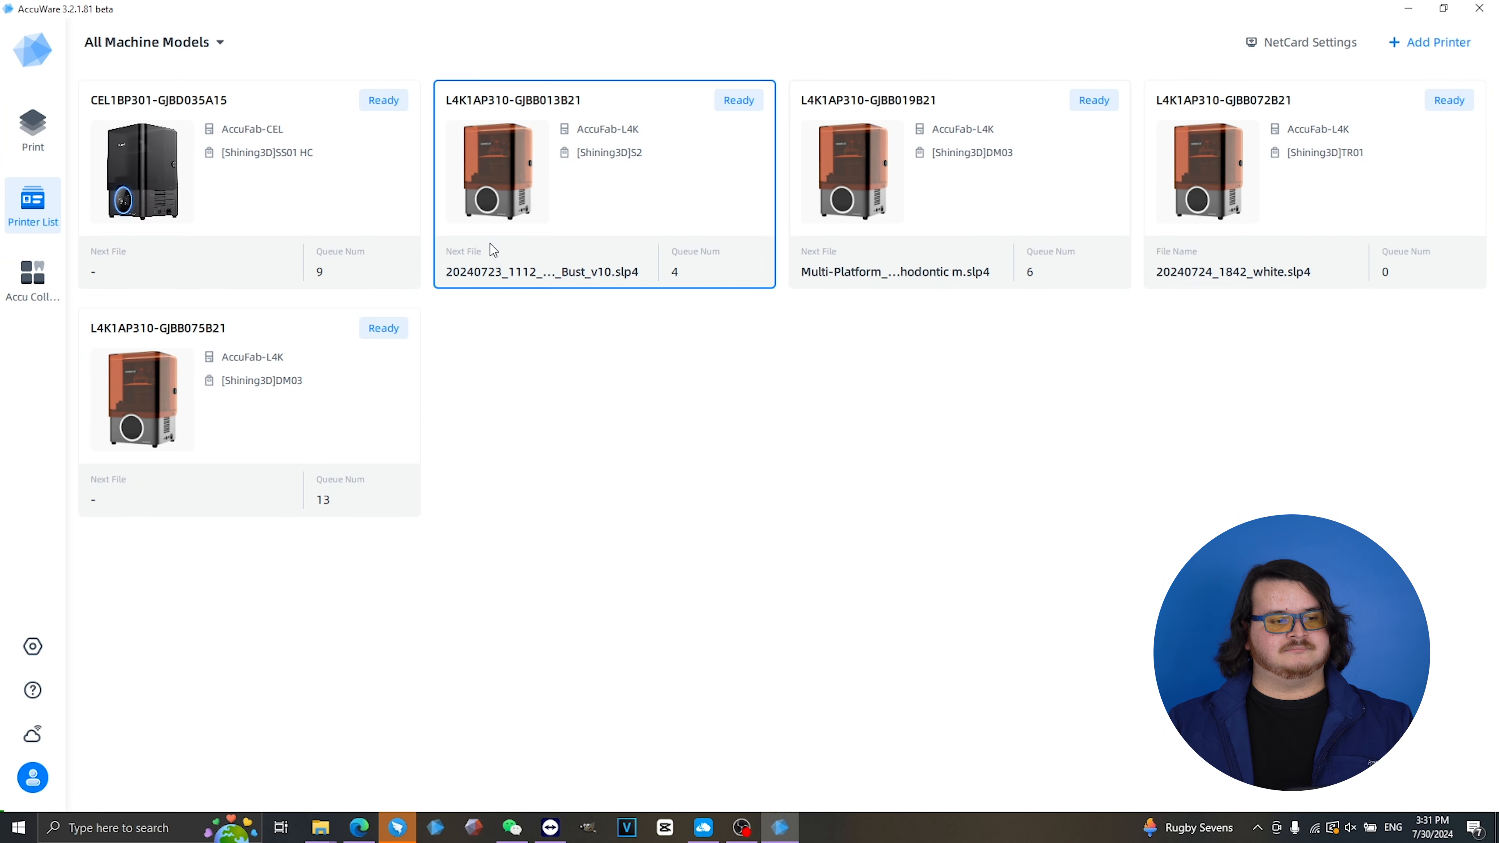
Switch to AccuDesign from the Accu Collection and start a new project
{"action": "left_click", "coordinate": [46, 147]}
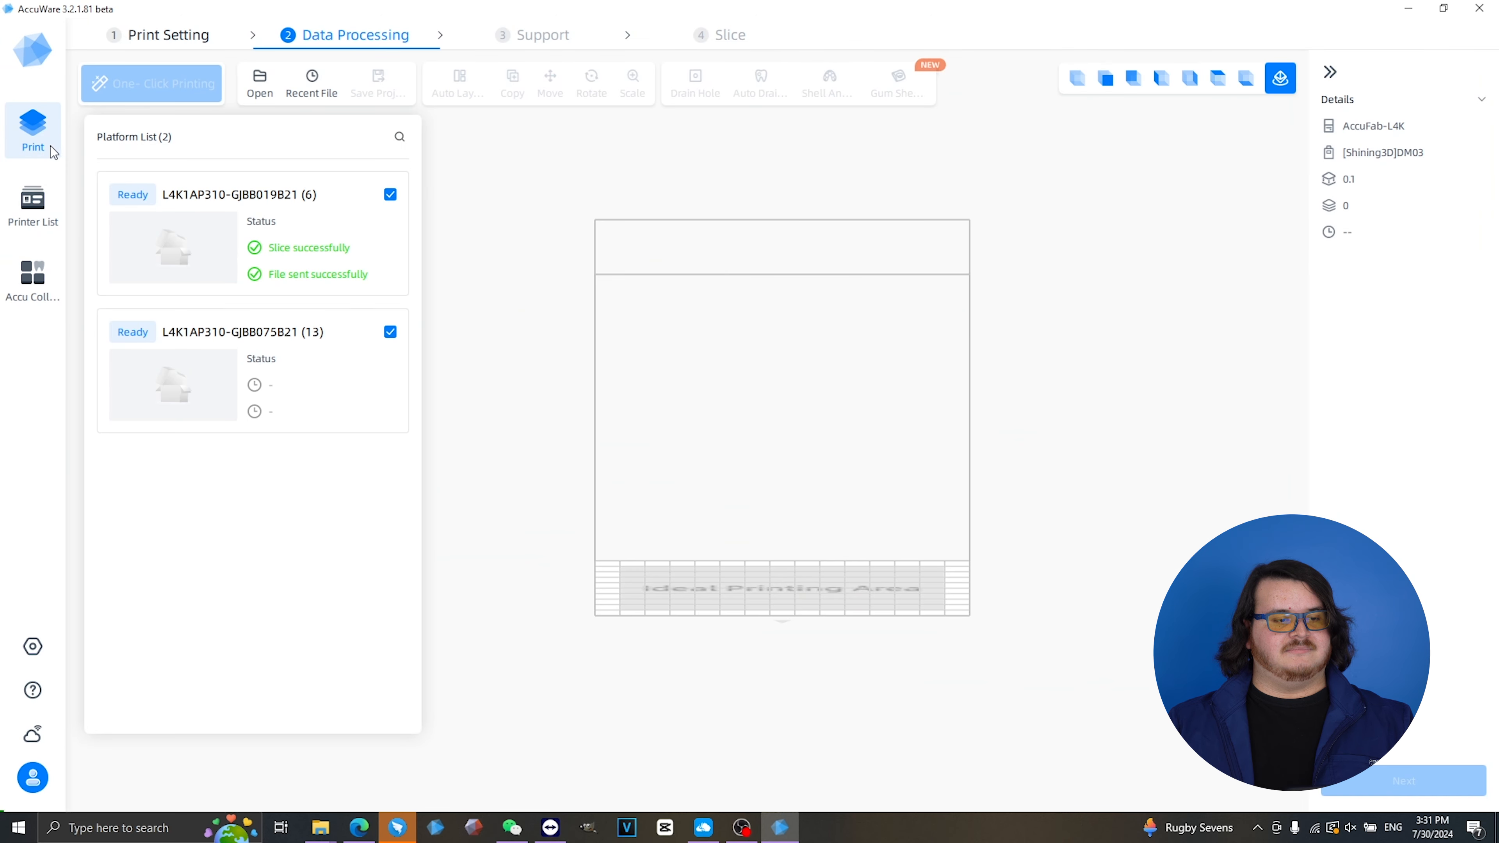
{"action": "left_click", "coordinate": [26, 294]}
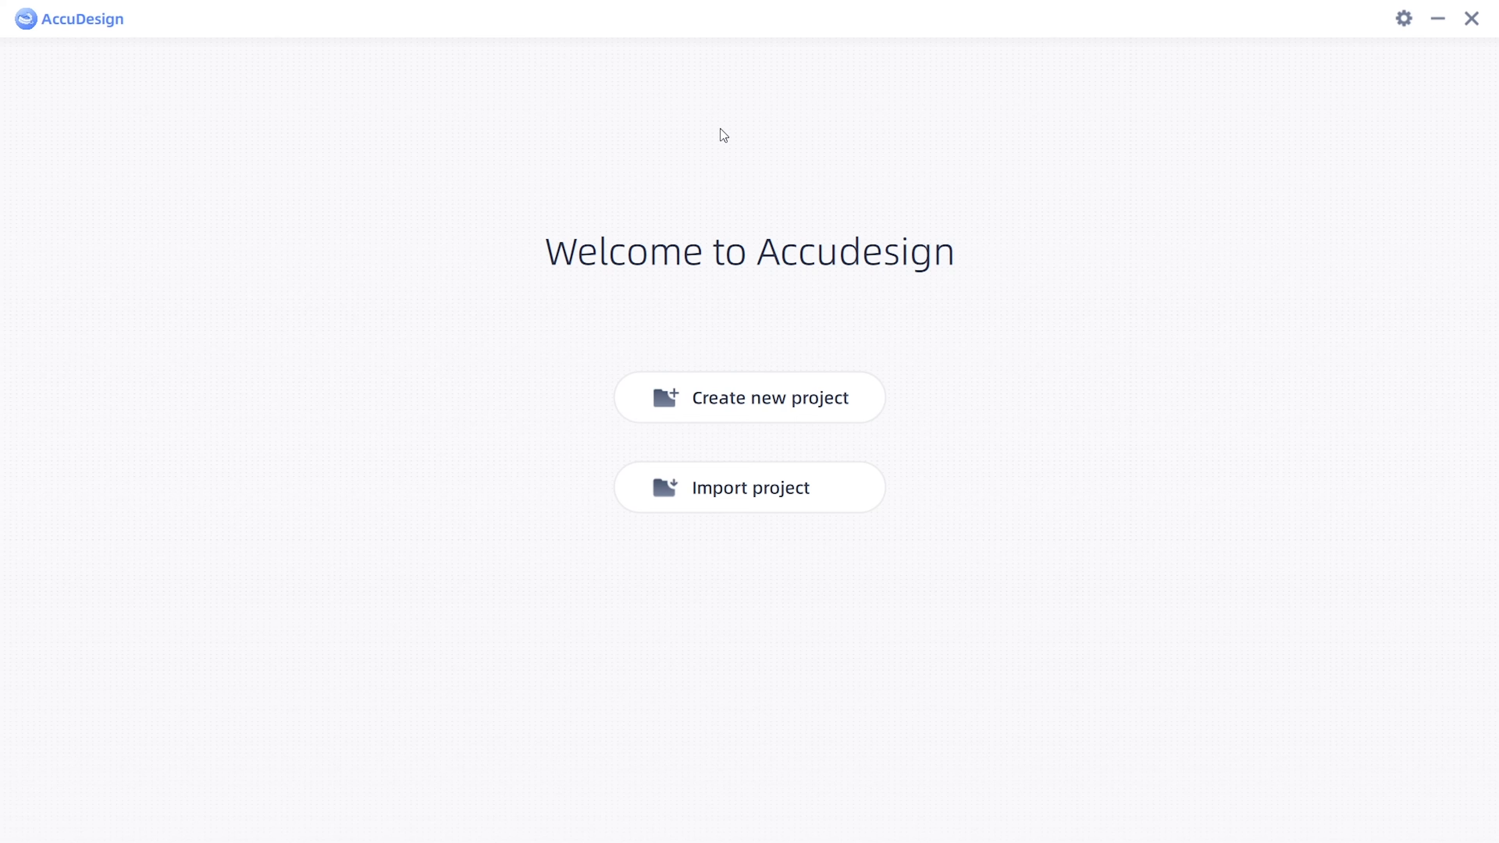
{"action": "left_click", "coordinate": [790, 403]}
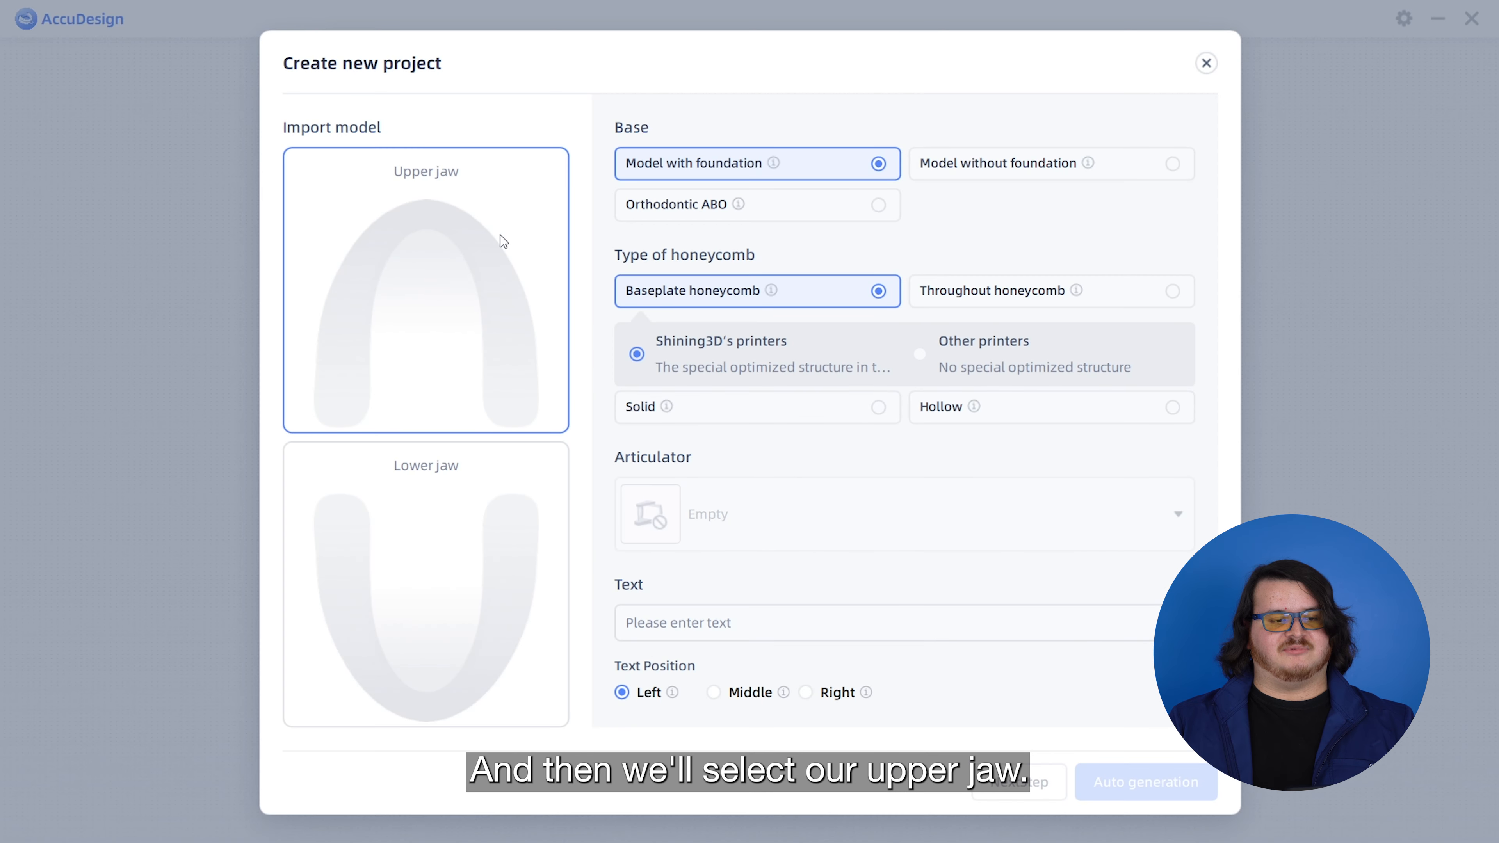
Import the UpperJaw STL scan as the upper jaw and the LowerJaw STL scan as the lower jaw of the new project
{"action": "left_click", "coordinate": [435, 248]}
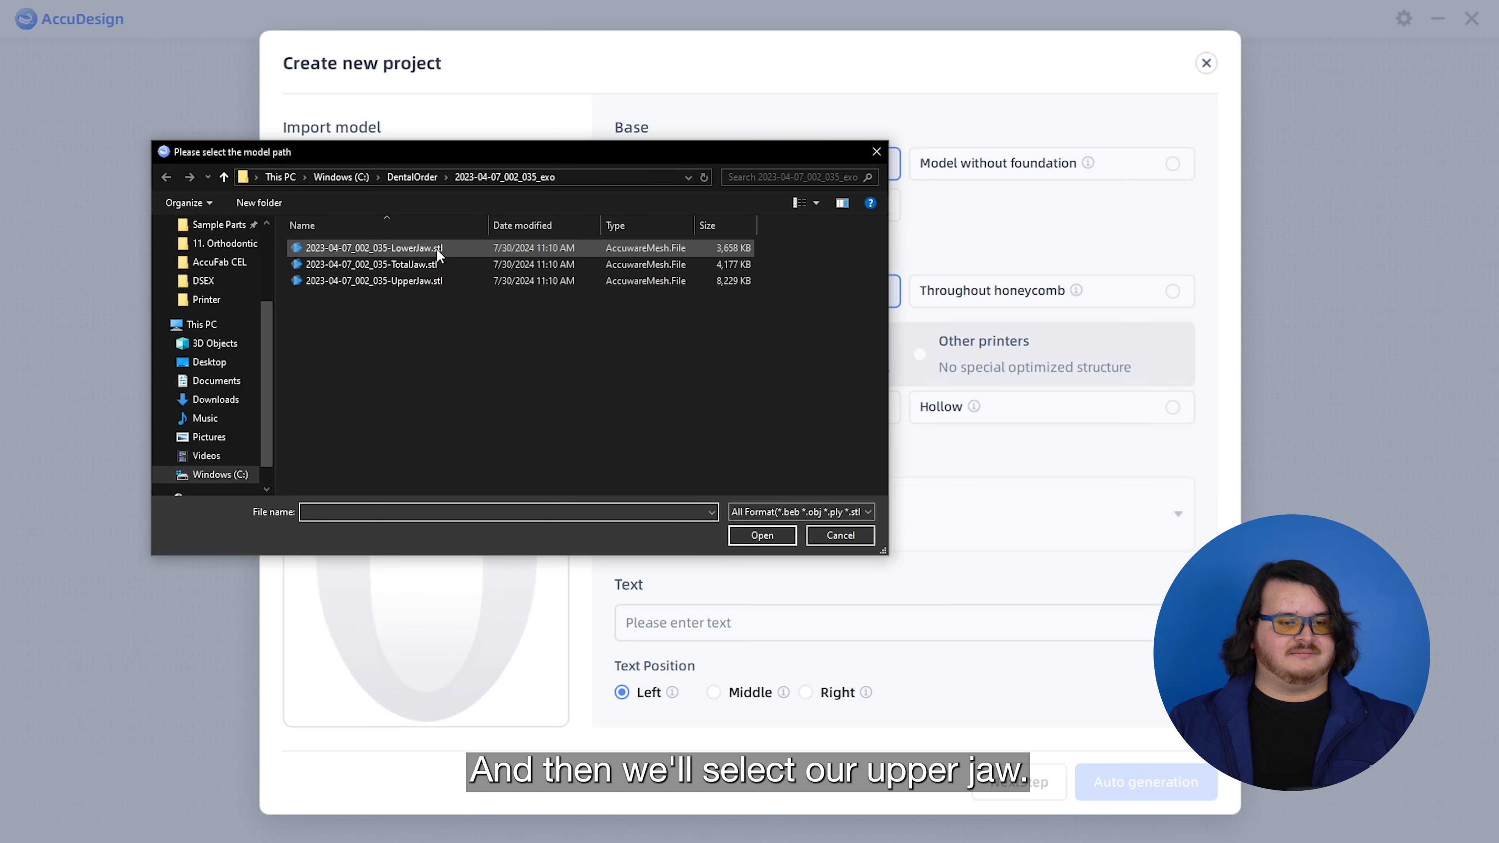
{"action": "left_click", "coordinate": [441, 283]}
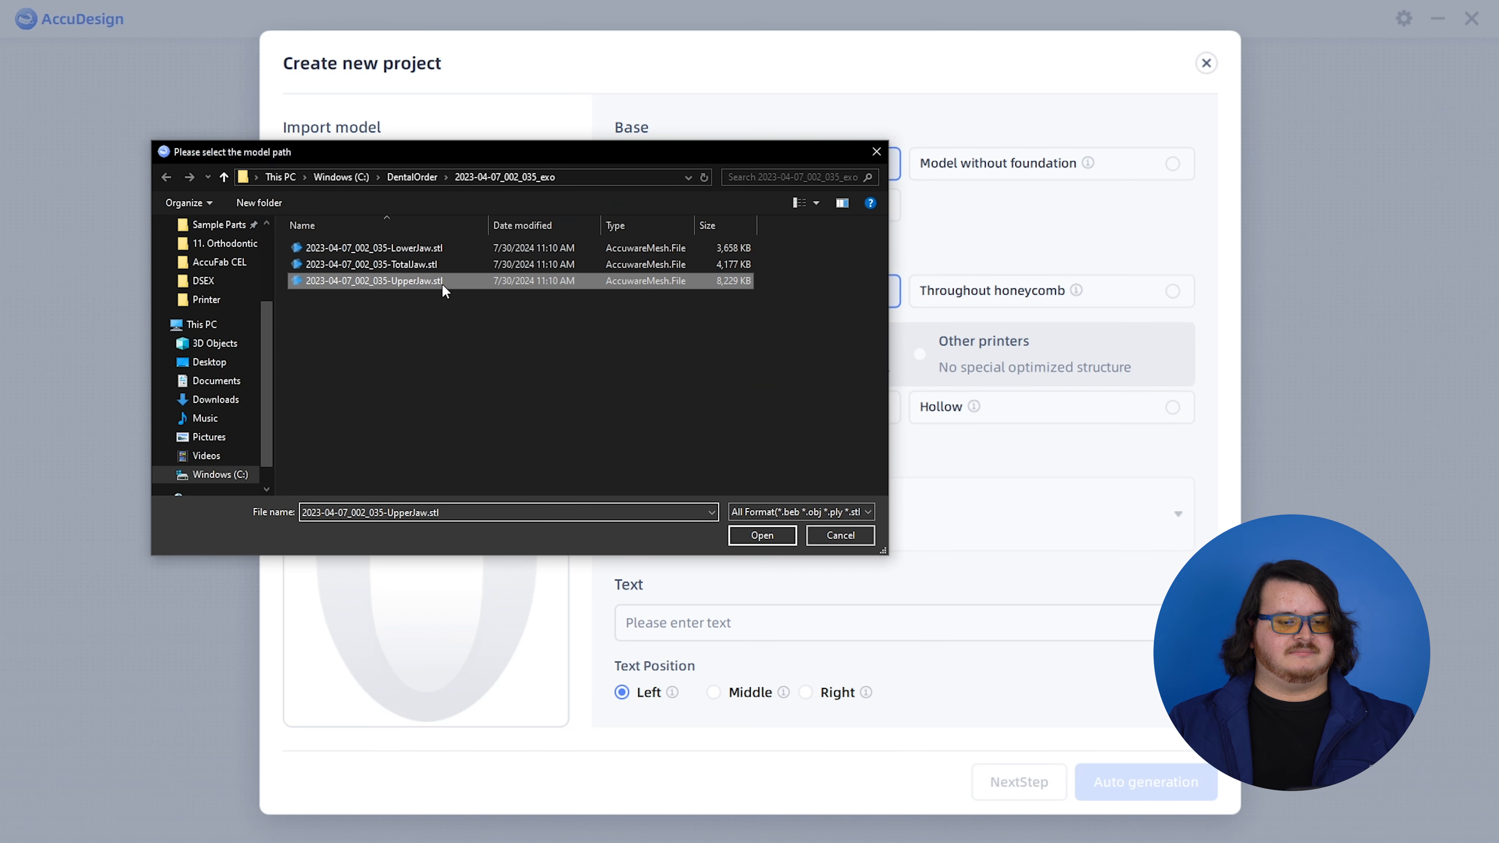
{"action": "left_click", "coordinate": [759, 536]}
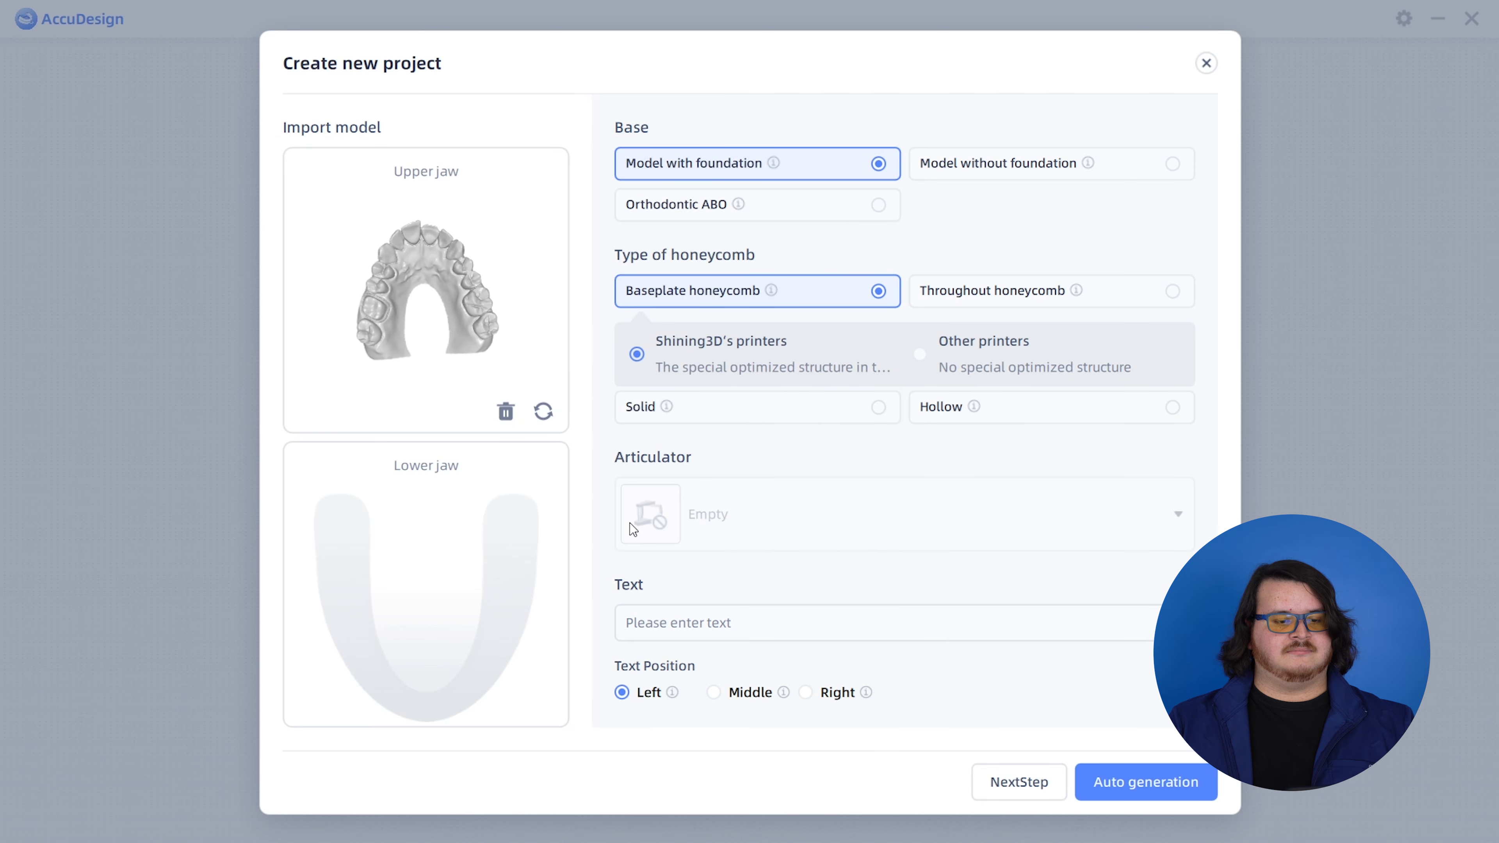
{"action": "left_click", "coordinate": [432, 525]}
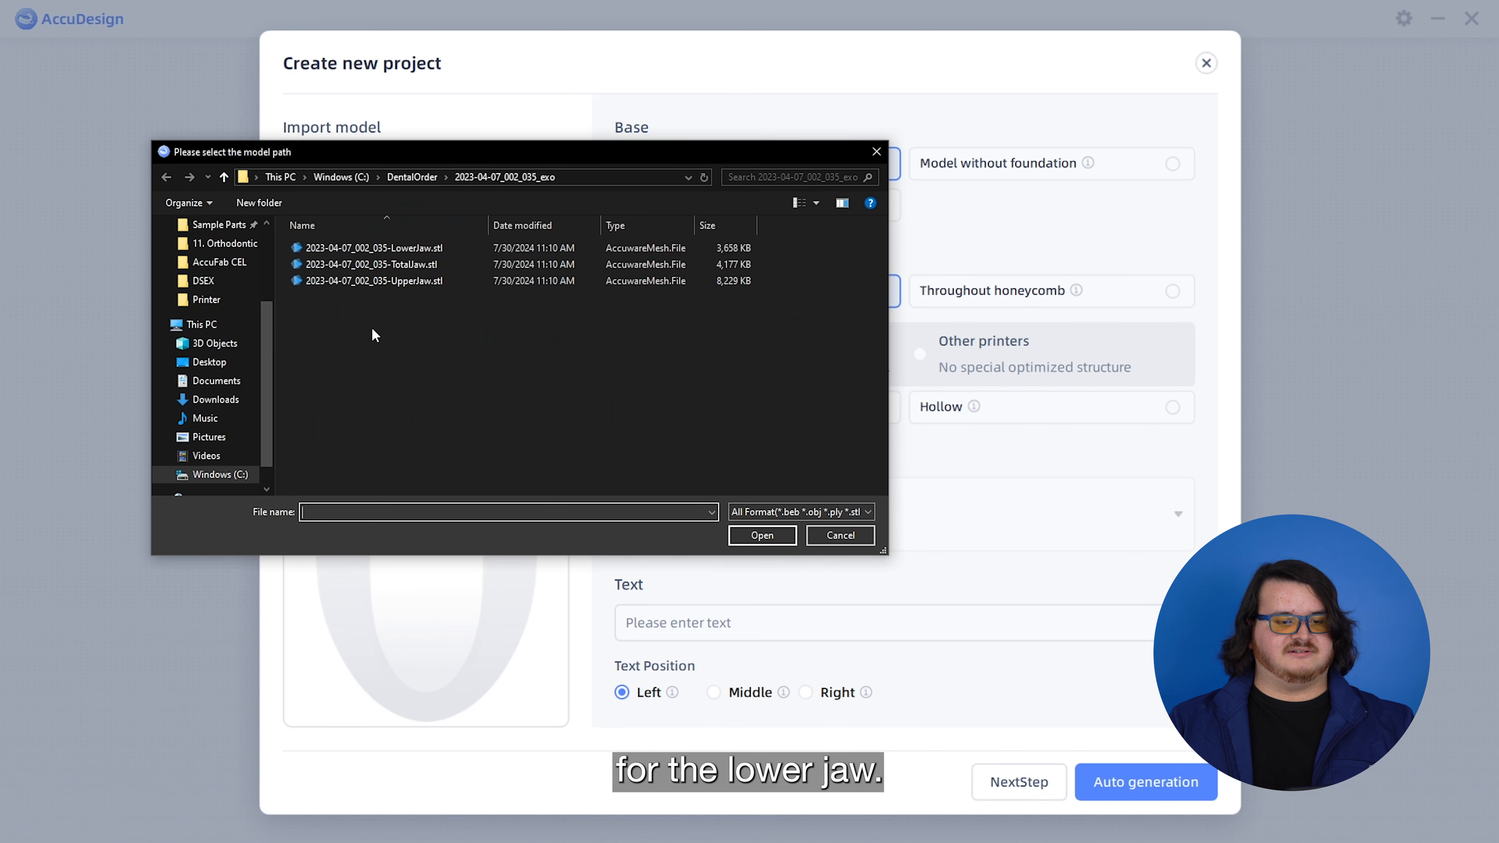
{"action": "left_click", "coordinate": [398, 247]}
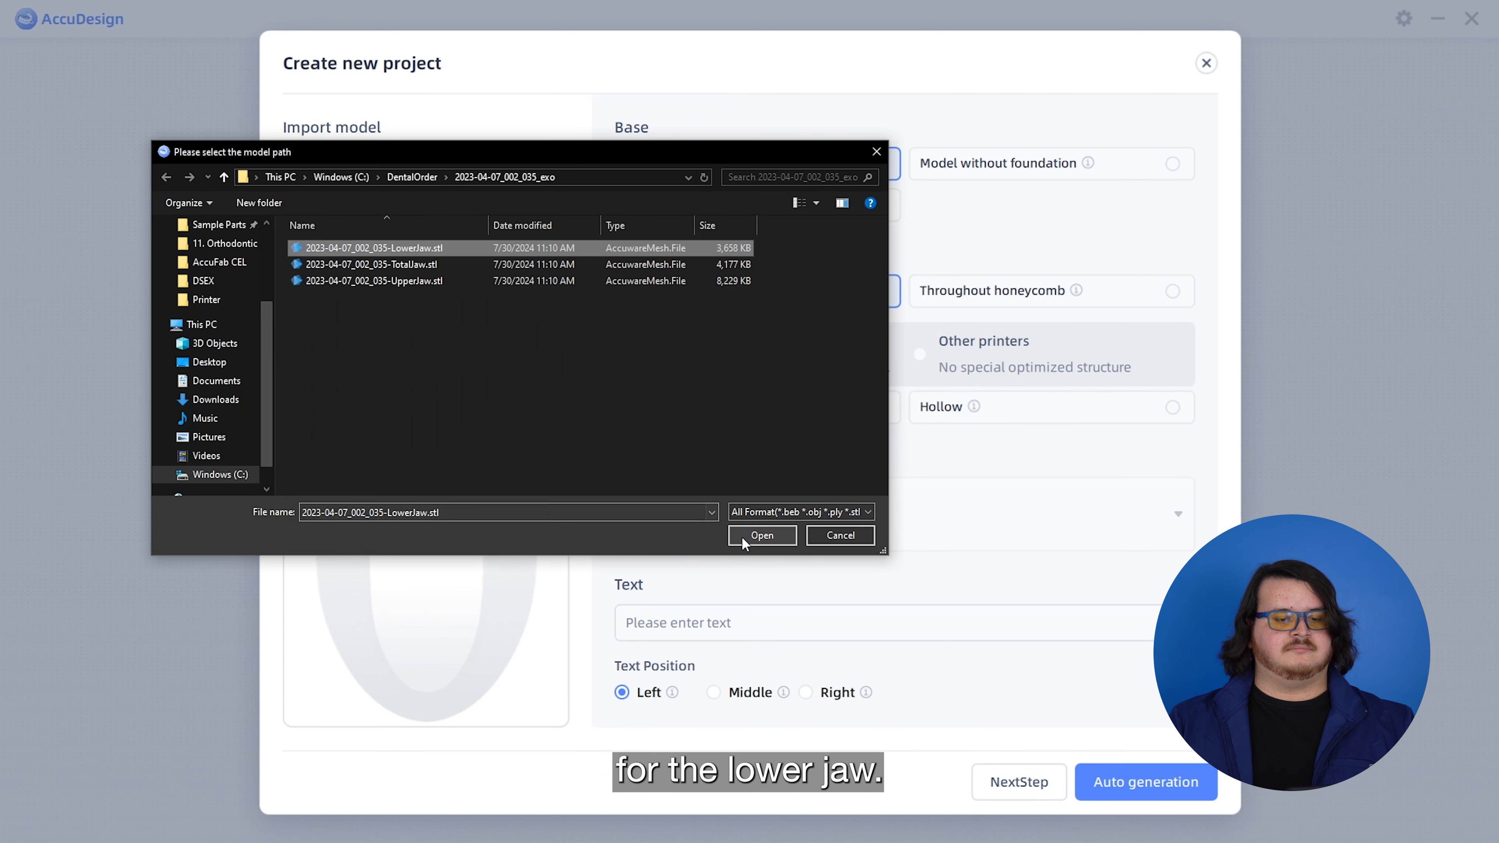
{"action": "left_click", "coordinate": [760, 534]}
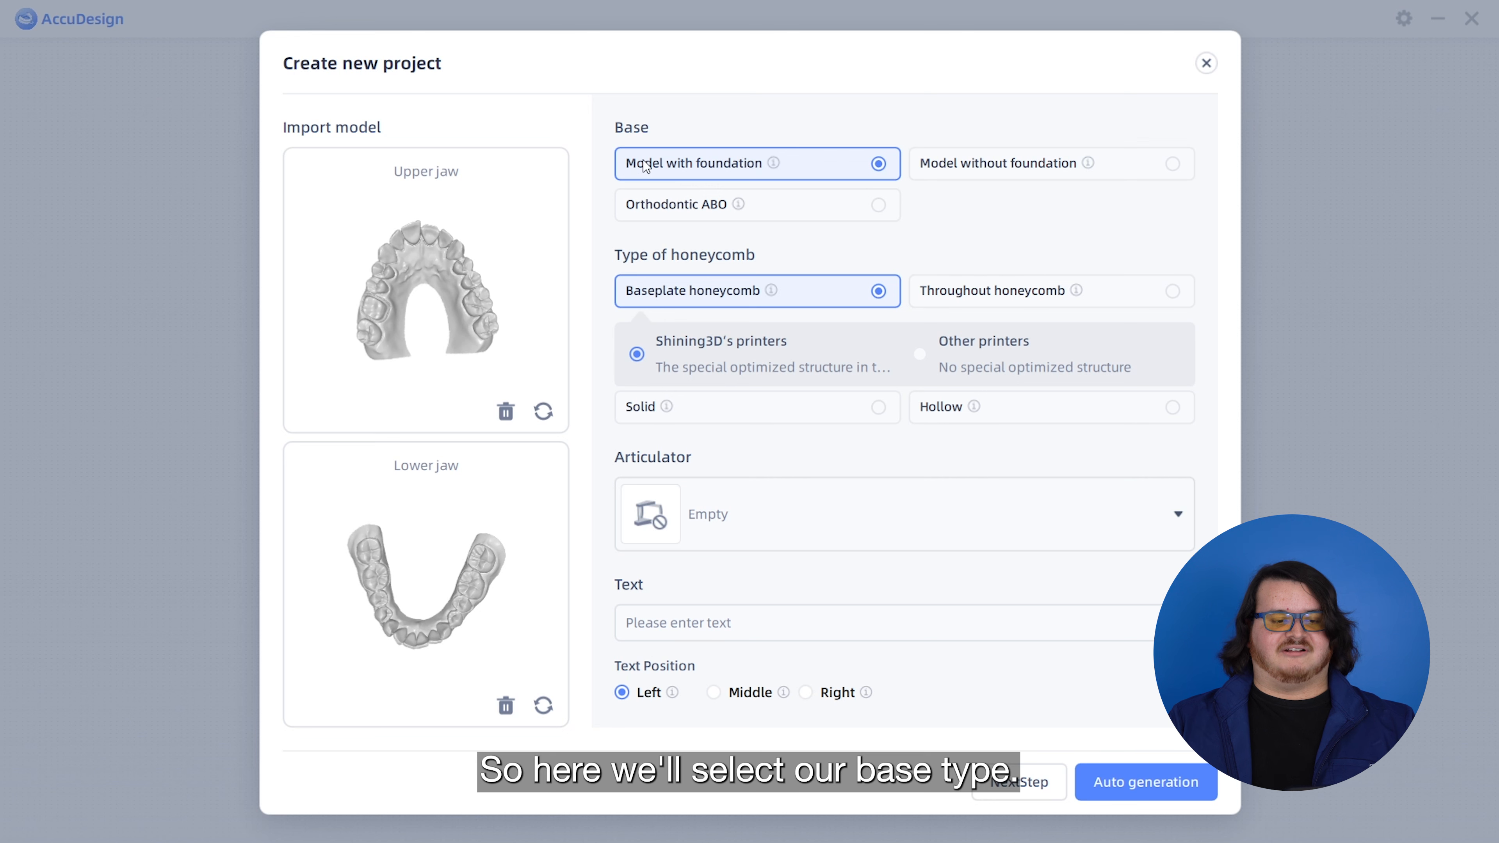
Review the base, honeycomb and available articulator options, keeping the articulator set to Empty
{"action": "mouse_move", "coordinate": [775, 166]}
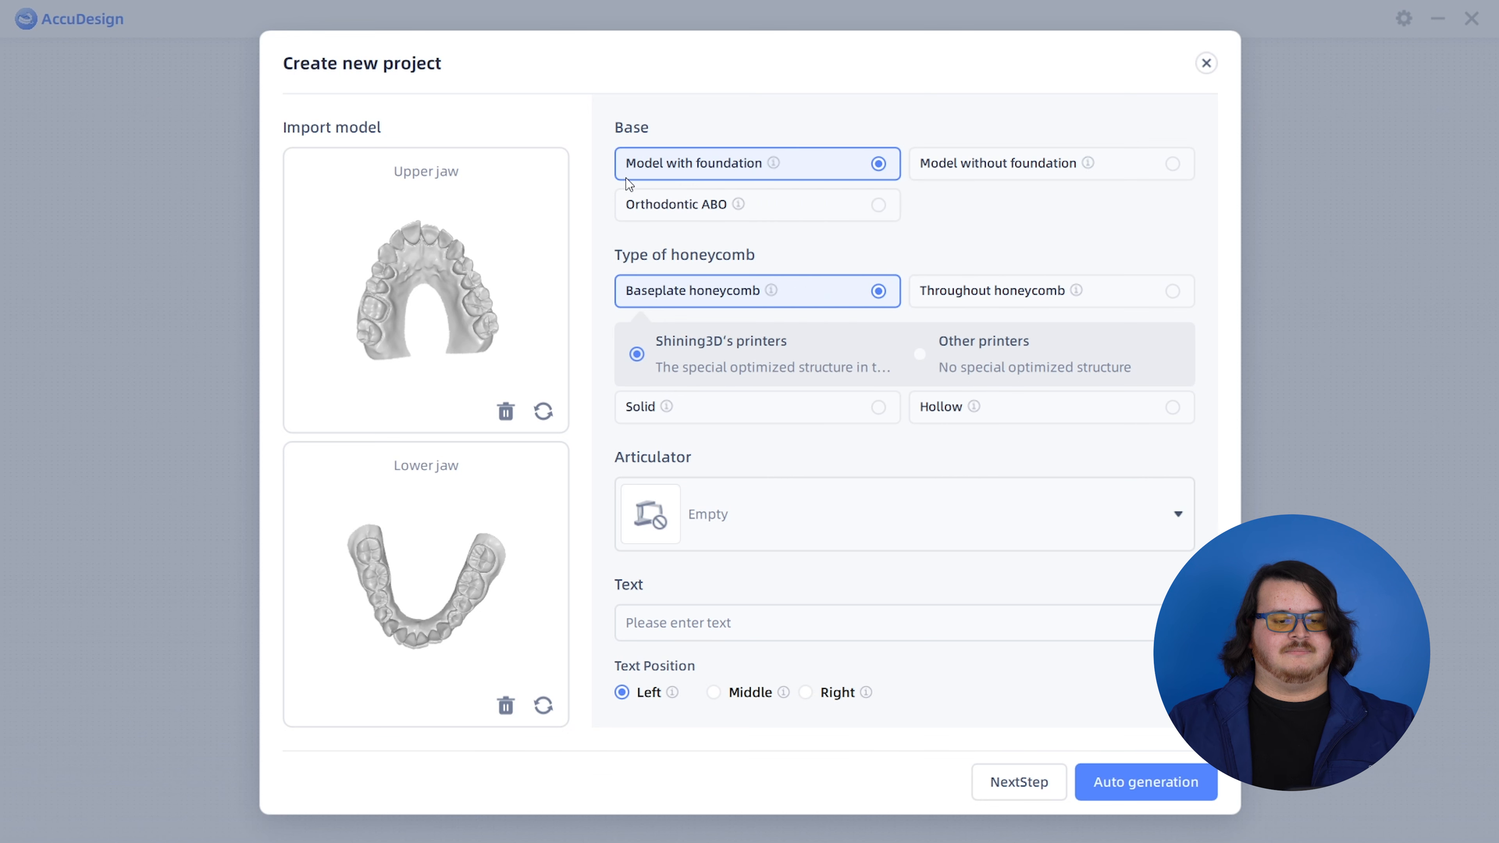
{"action": "mouse_move", "coordinate": [774, 293]}
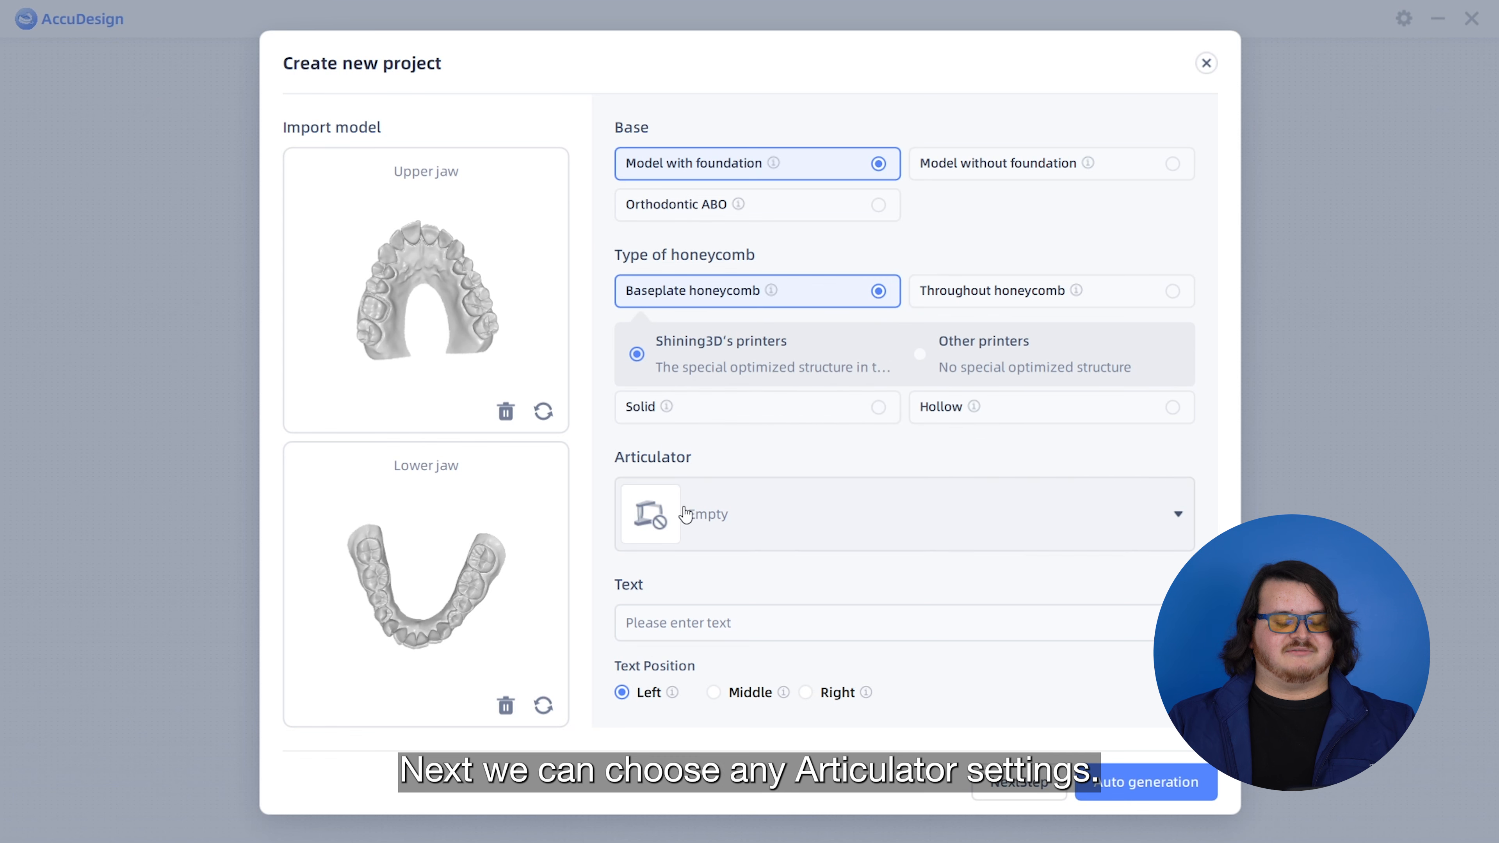
{"action": "left_click", "coordinate": [721, 530]}
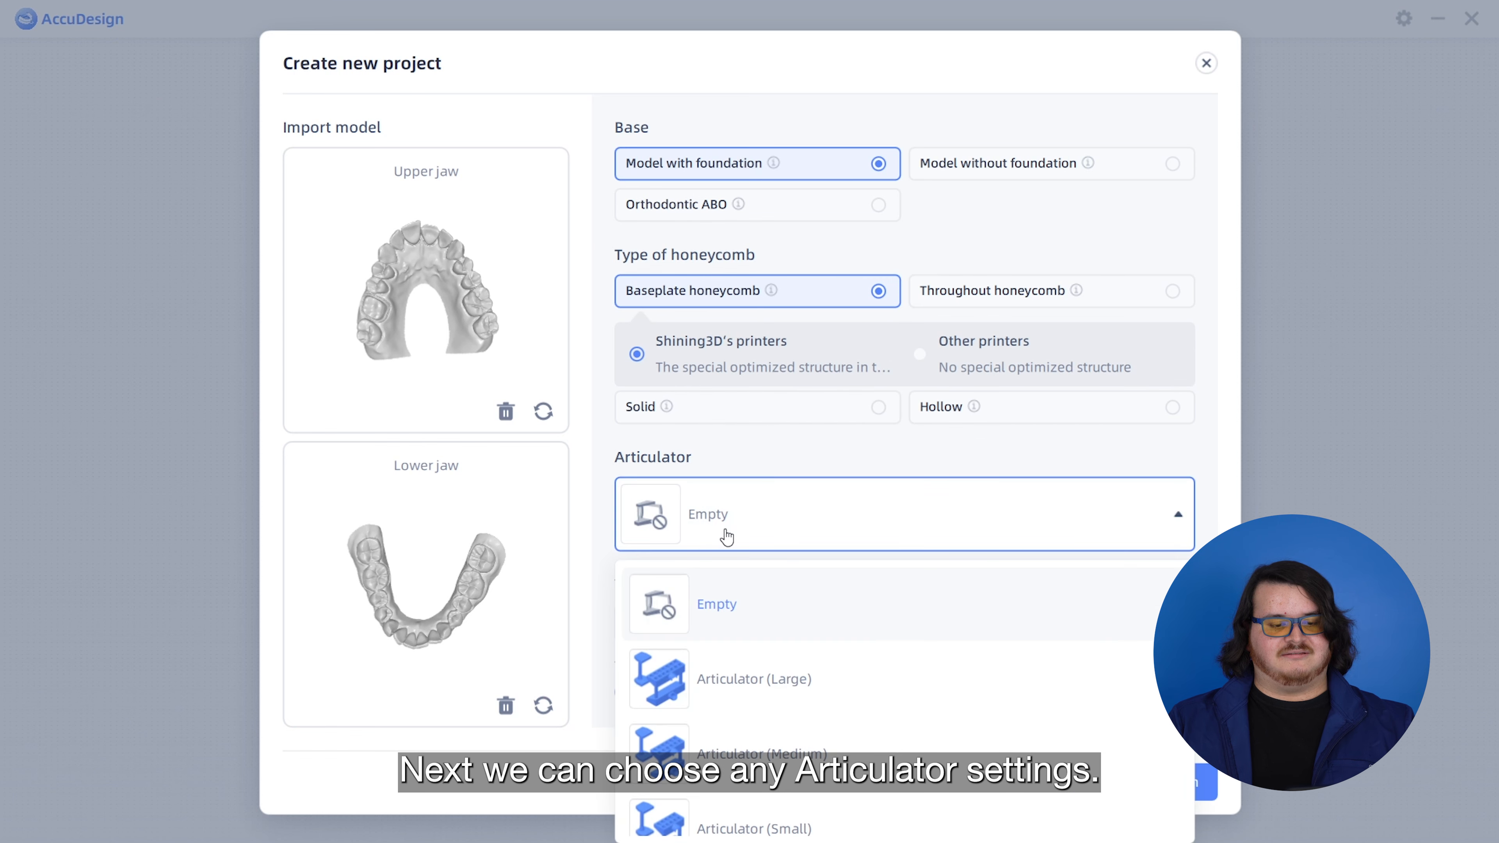
{"action": "scroll", "coordinate": [726, 639], "scroll_direction": "down", "scroll_amount": 3}
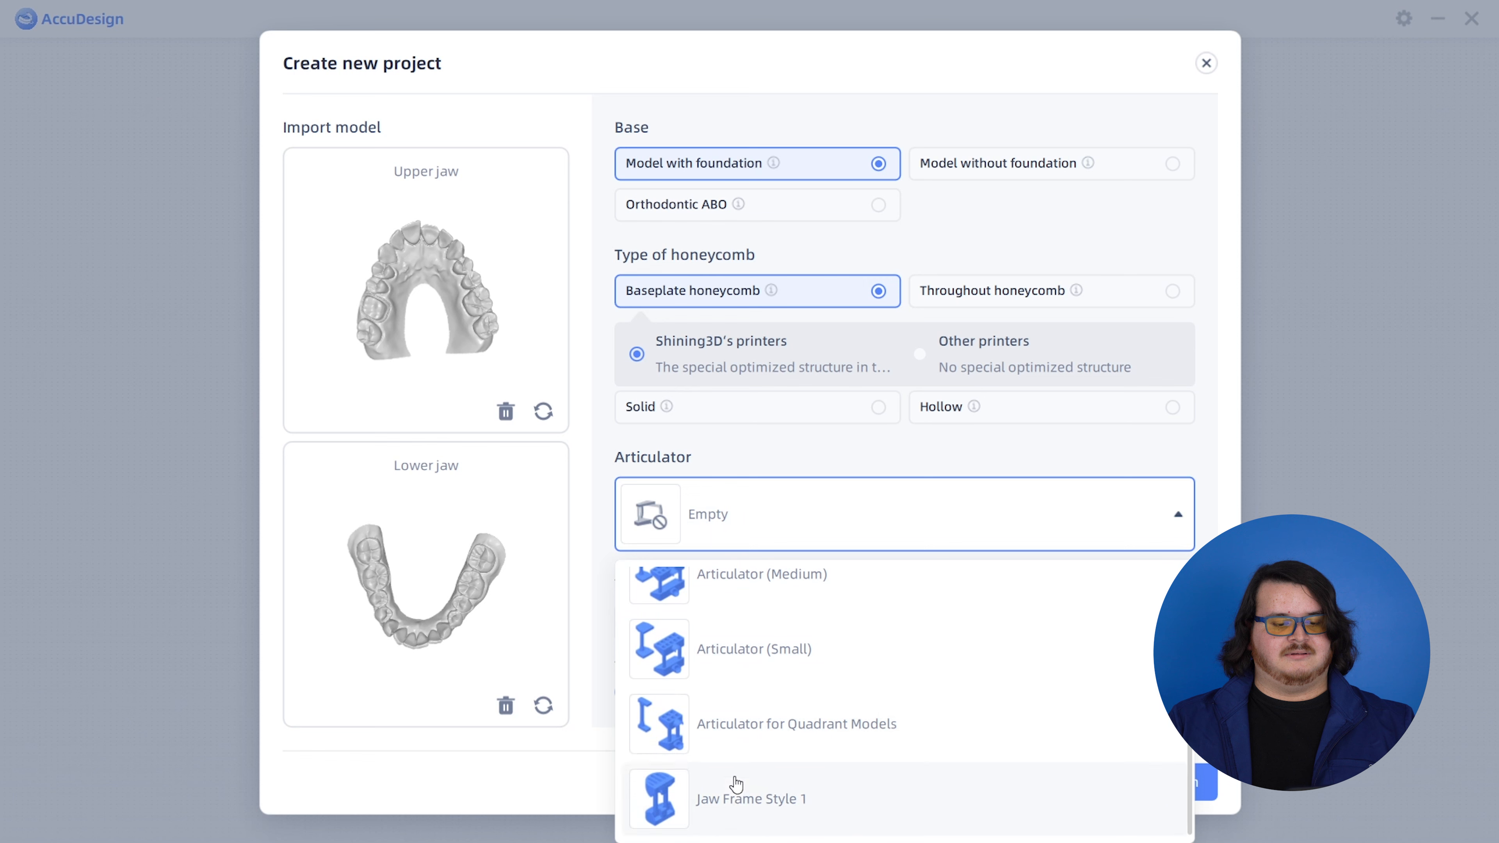
{"action": "scroll", "coordinate": [738, 789], "scroll_direction": "up", "scroll_amount": 3}
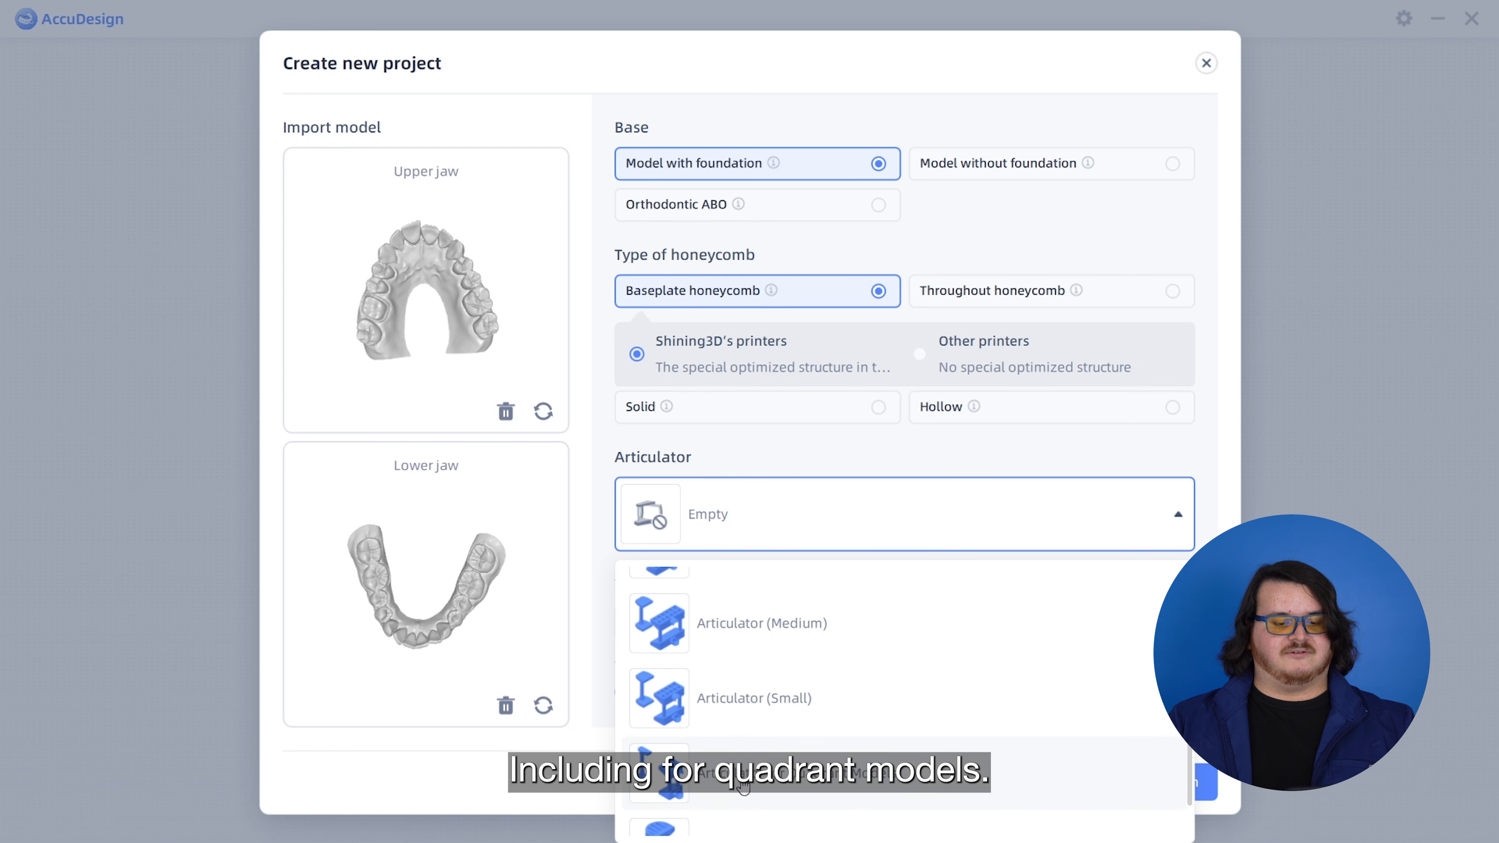
{"action": "left_click", "coordinate": [770, 537]}
Label the models with the text SHINING 3D in the Middle position and generate them automatically
{"action": "left_click", "coordinate": [729, 624]}
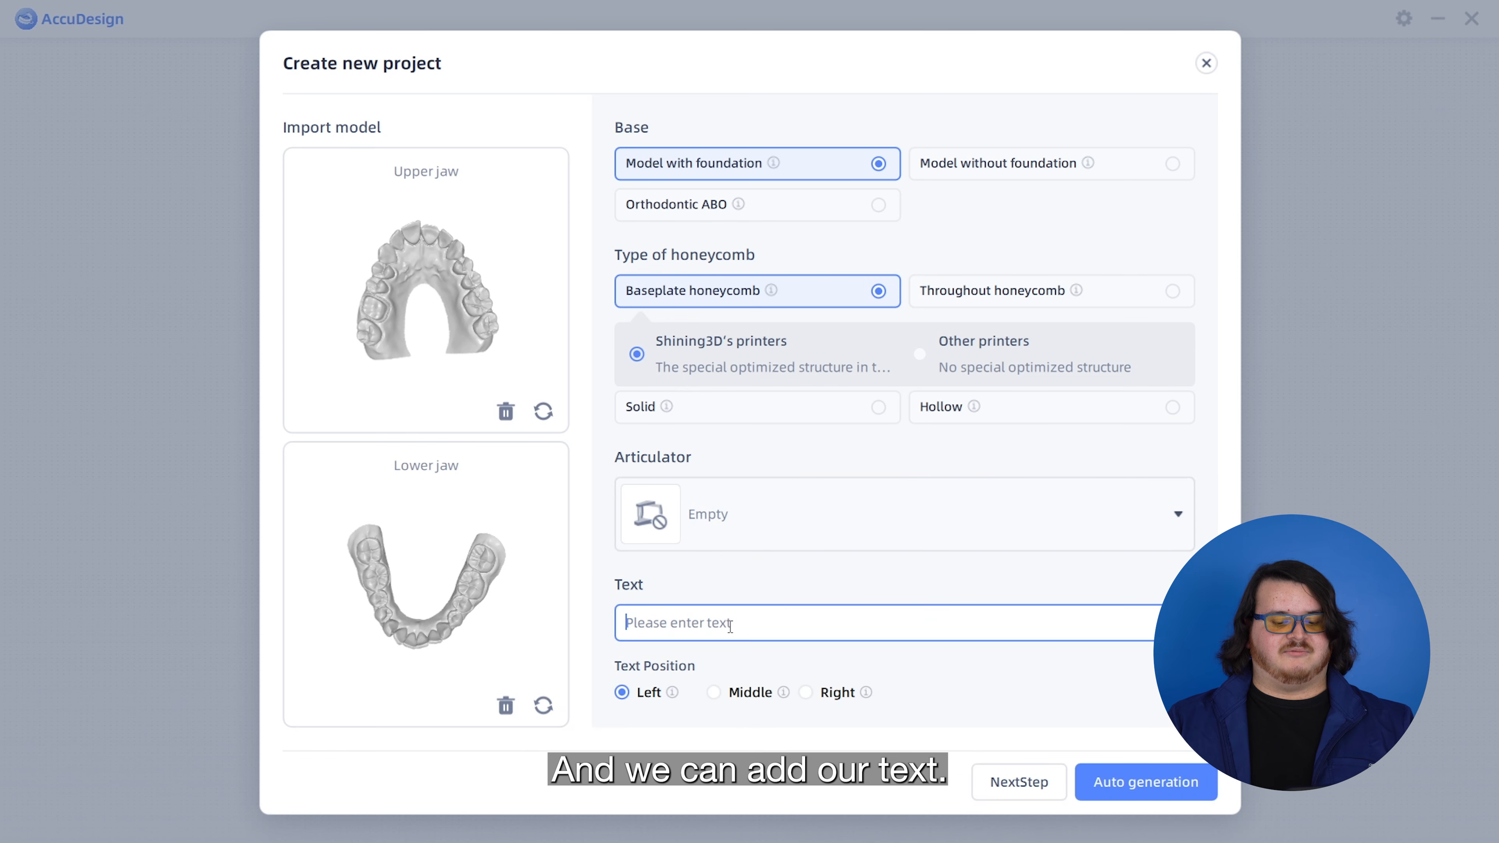
{"action": "type", "text": "SHIN"}
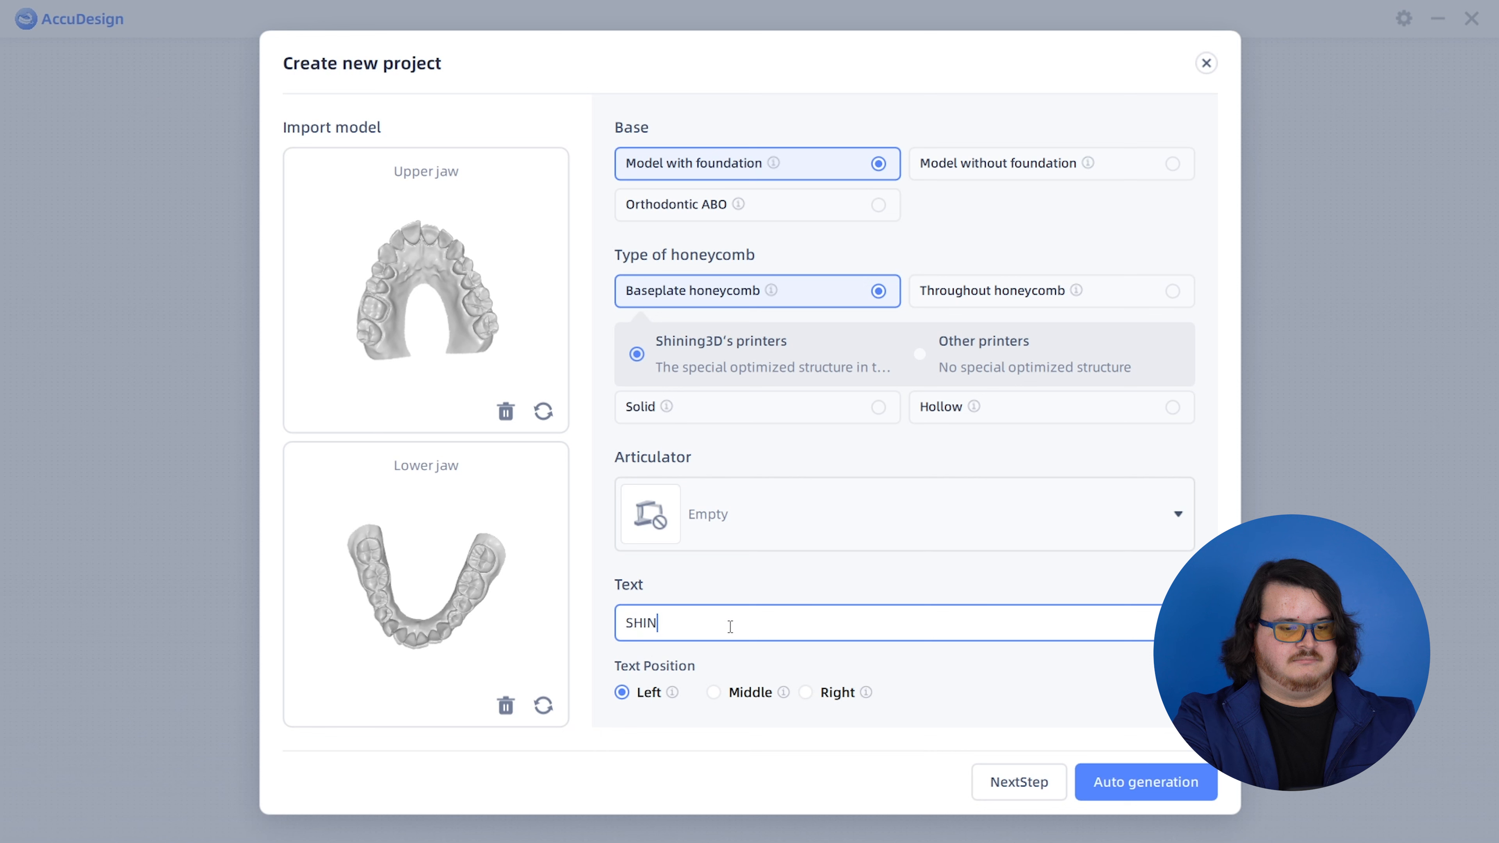
{"action": "type", "text": "ING 3D"}
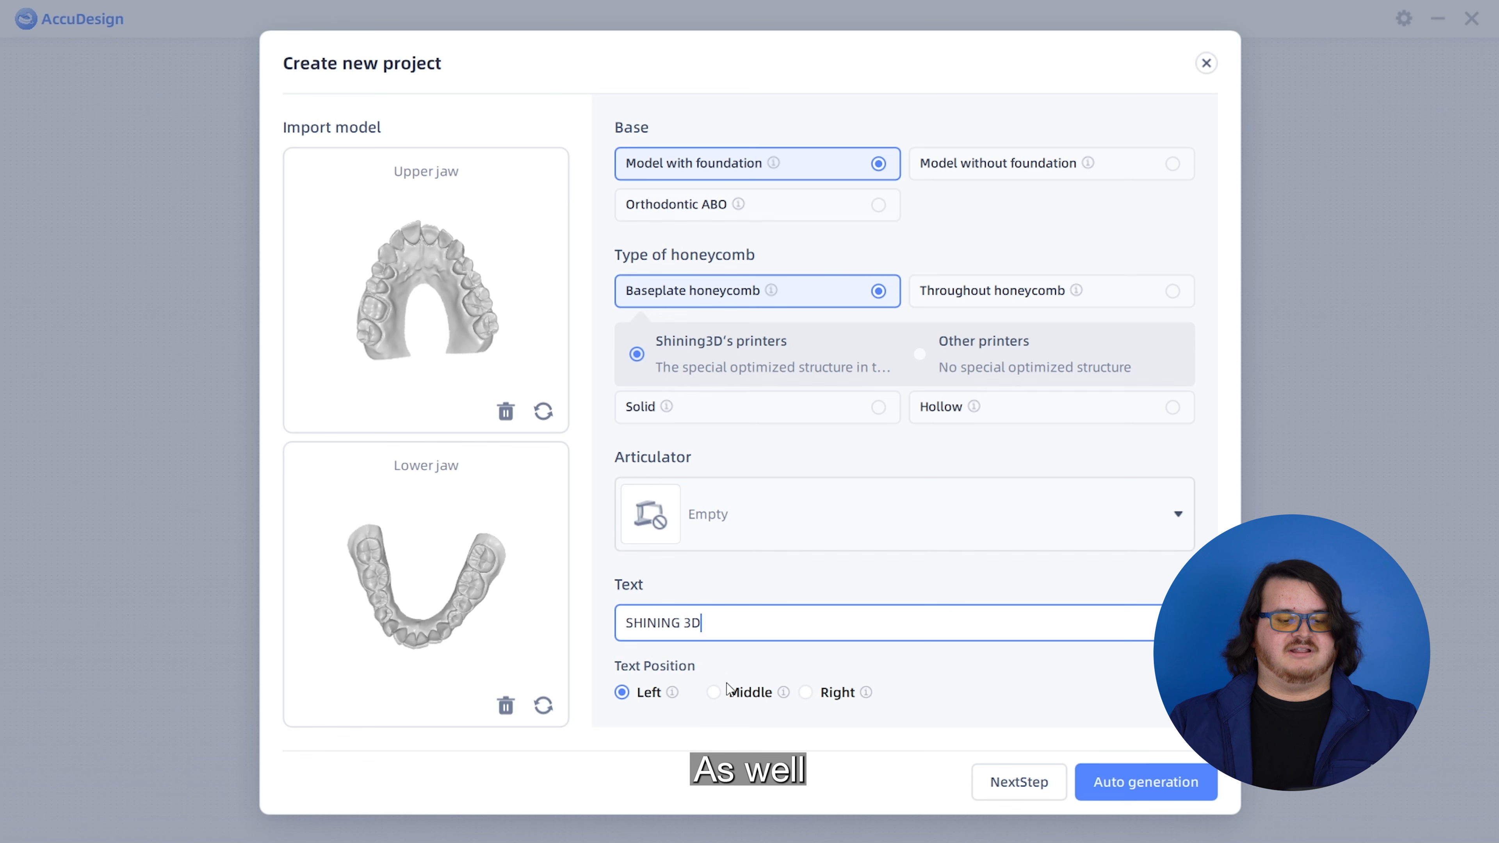
{"action": "left_click", "coordinate": [716, 694]}
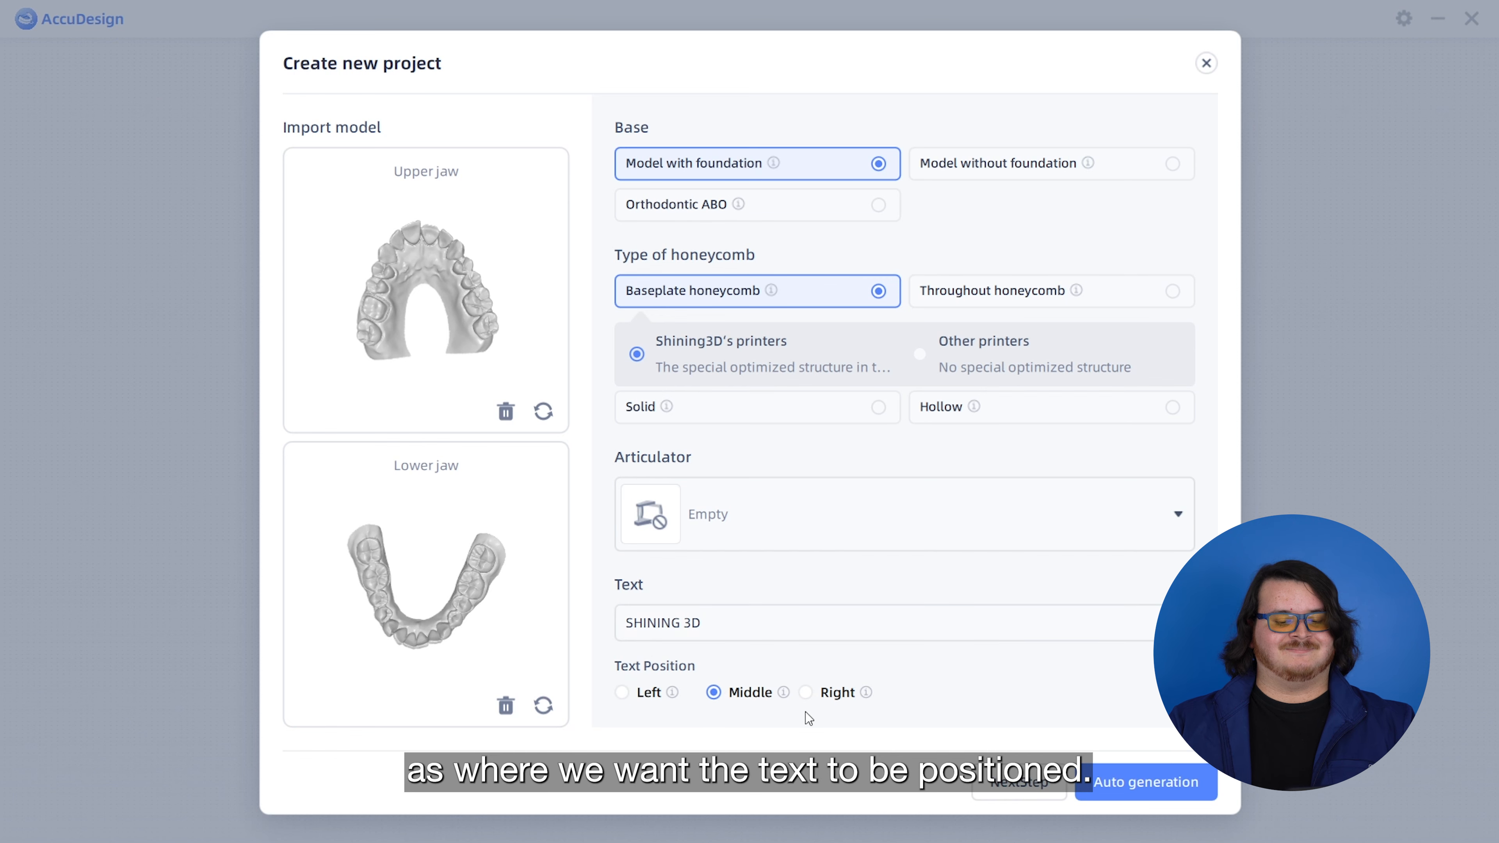
{"action": "left_click", "coordinate": [1147, 784]}
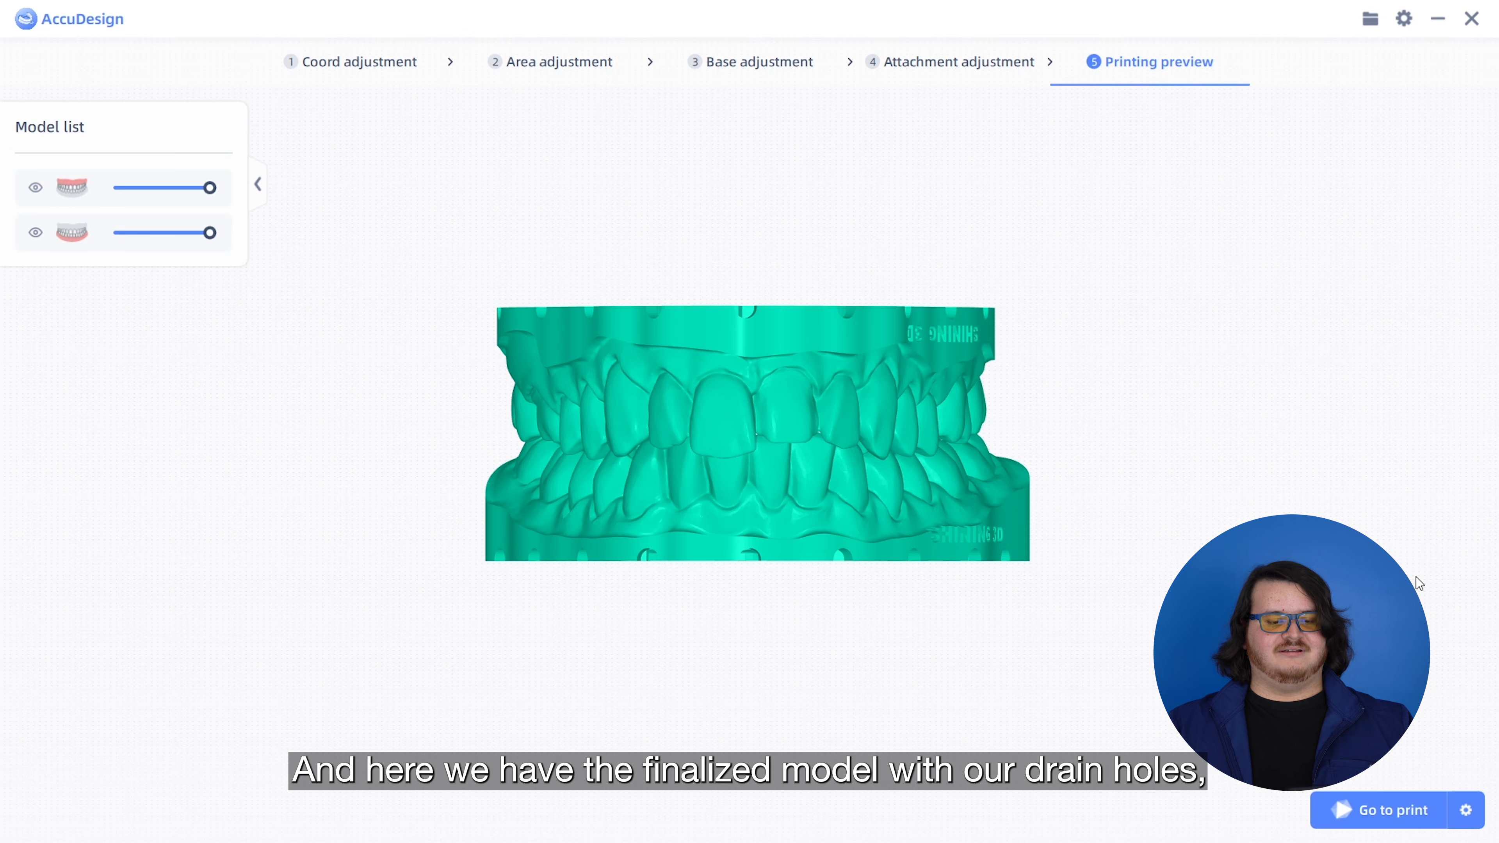
Examine the generated jaw models' honeycomb base, drain holes and text label from the front and above
{"action": "left_click_drag", "start_coordinate": [1100, 500], "coordinate": [871, 506]}
{"action": "left_click_drag", "start_coordinate": [1003, 537], "coordinate": [997, 591]}
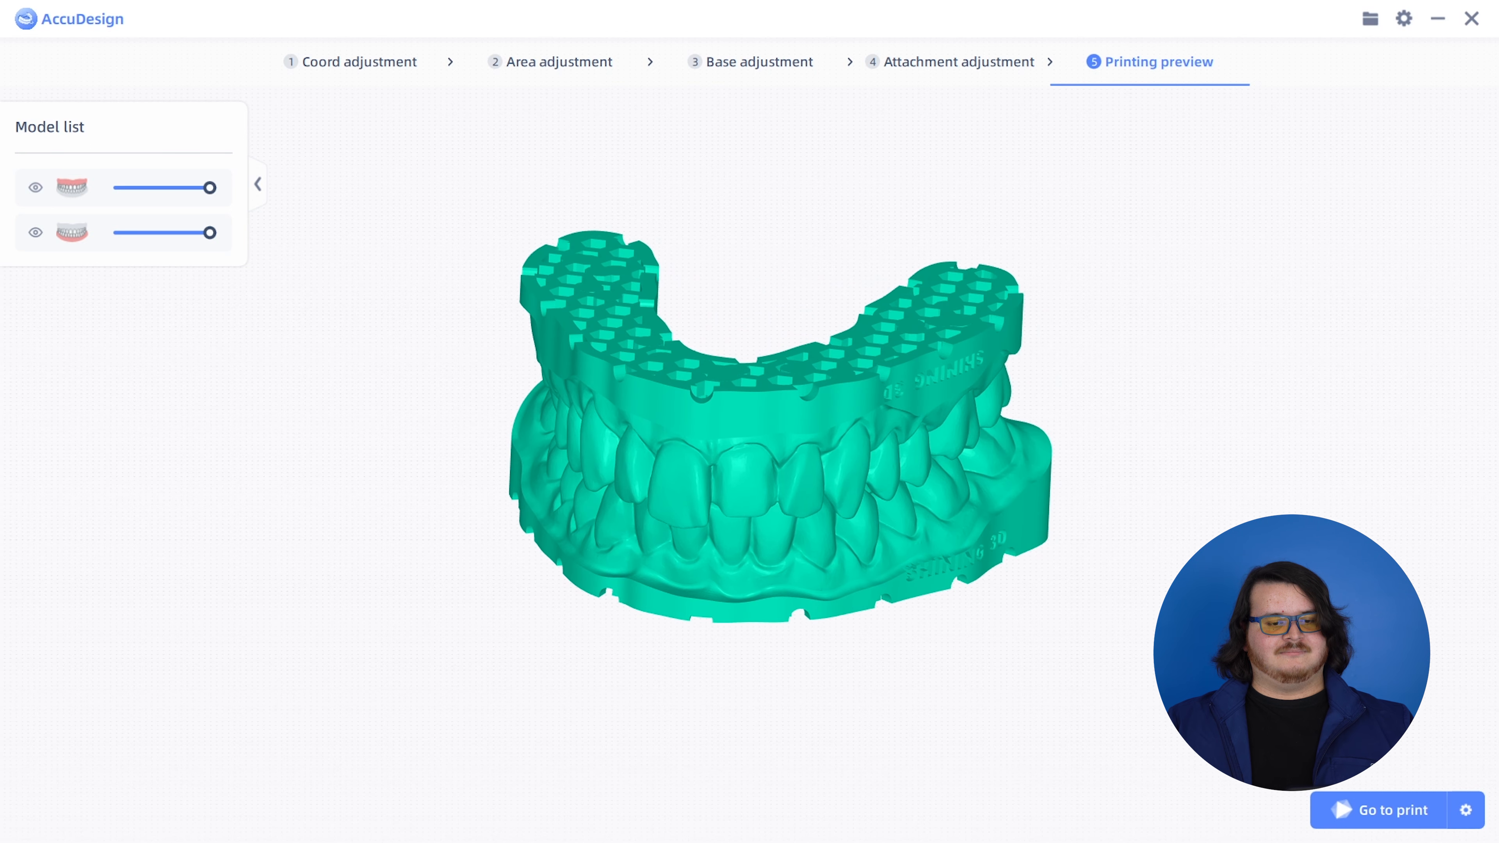
{"action": "left_click_drag", "start_coordinate": [782, 448], "coordinate": [893, 453]}
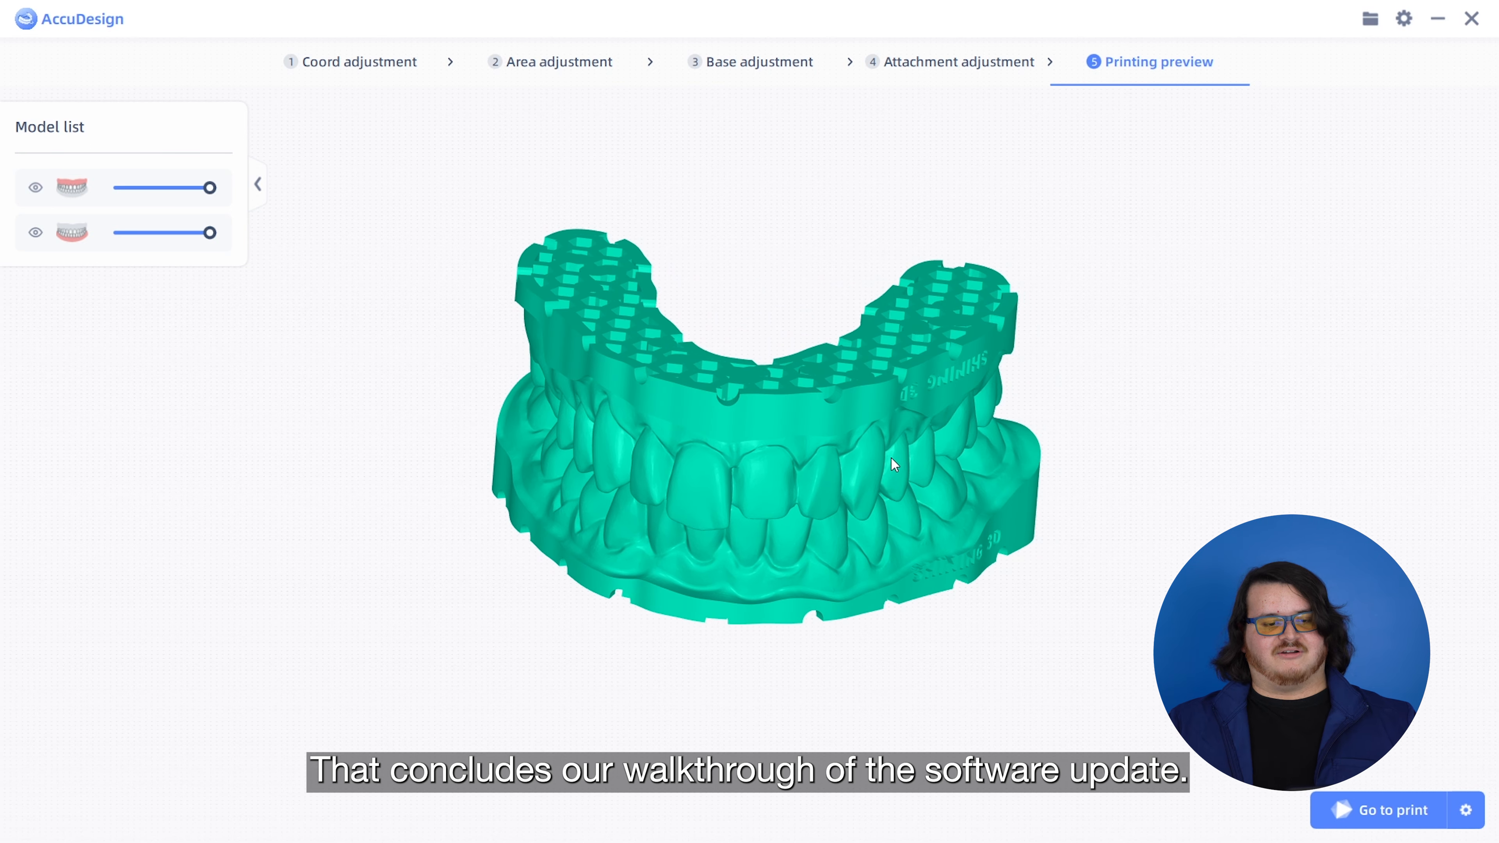